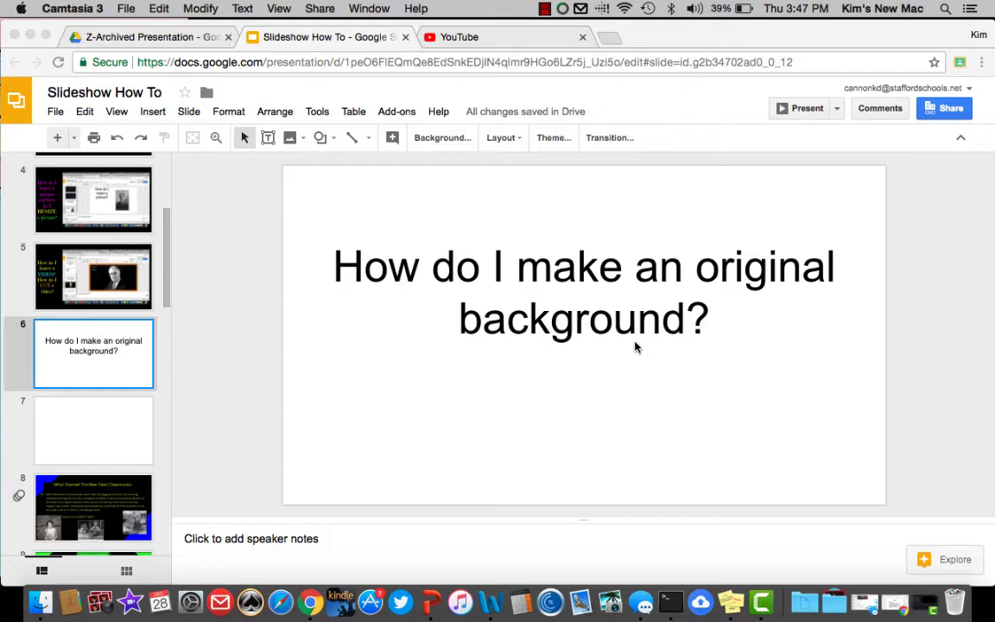
Apply the Focus theme, giving the slides a dark background with blue and green stripes
click(553, 140)
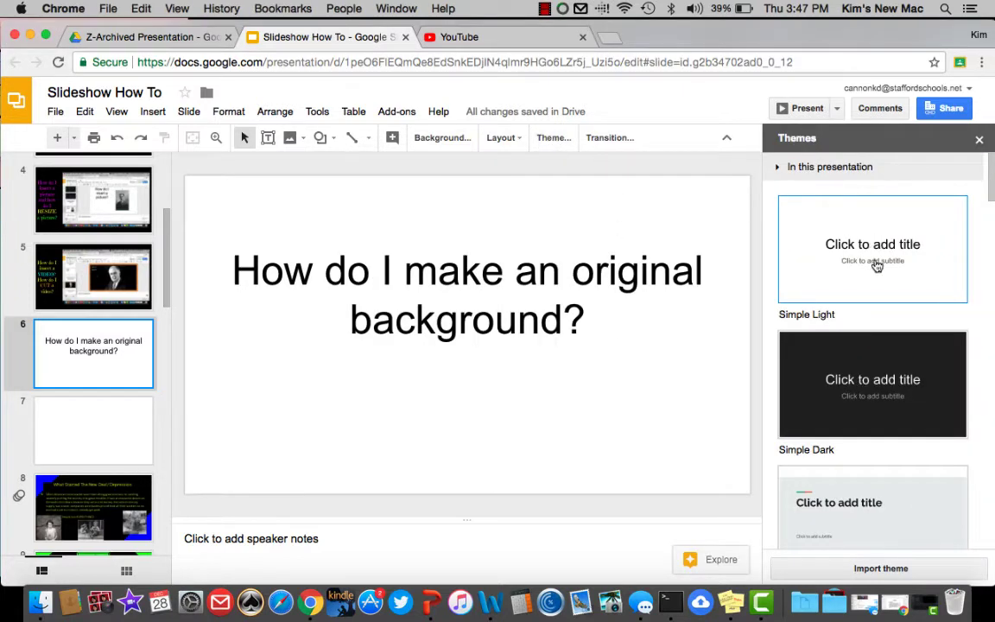
scroll(877, 266, down, 5)
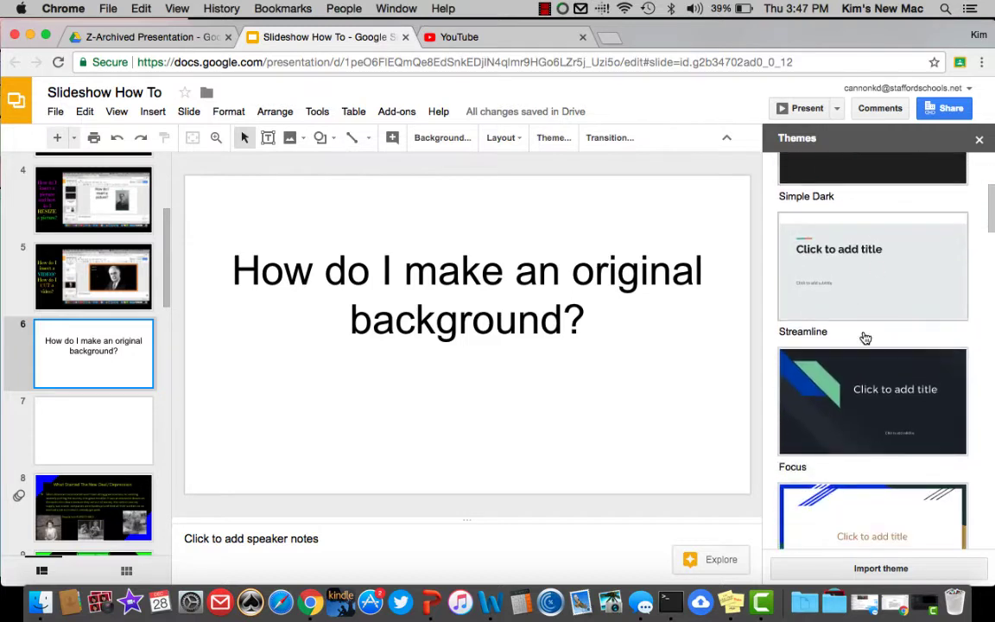
click(858, 401)
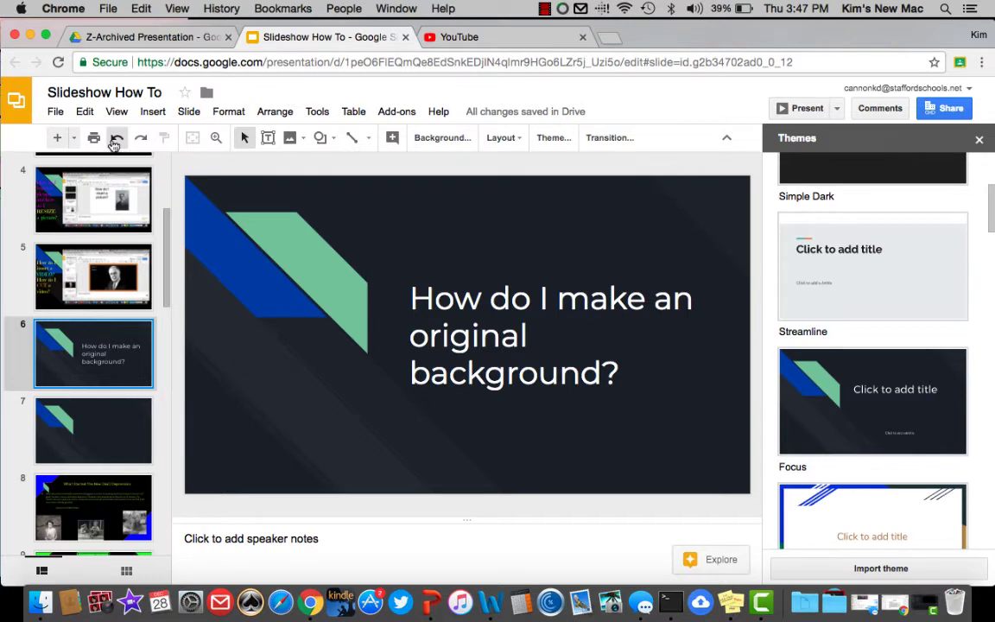
Undo the Focus theme and close the Themes panel on slide 7
click(115, 140)
click(91, 415)
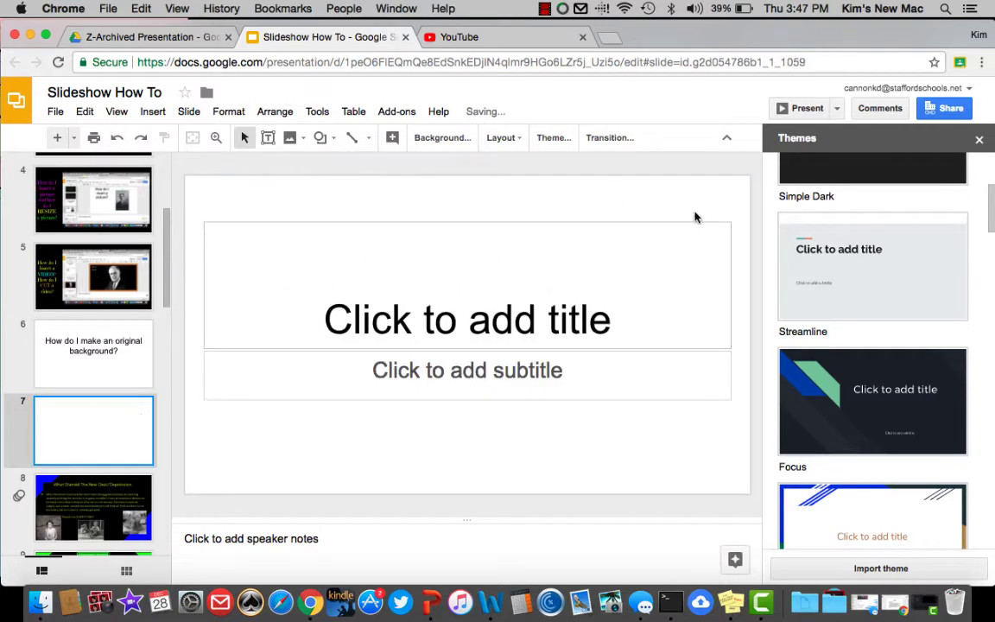
click(979, 139)
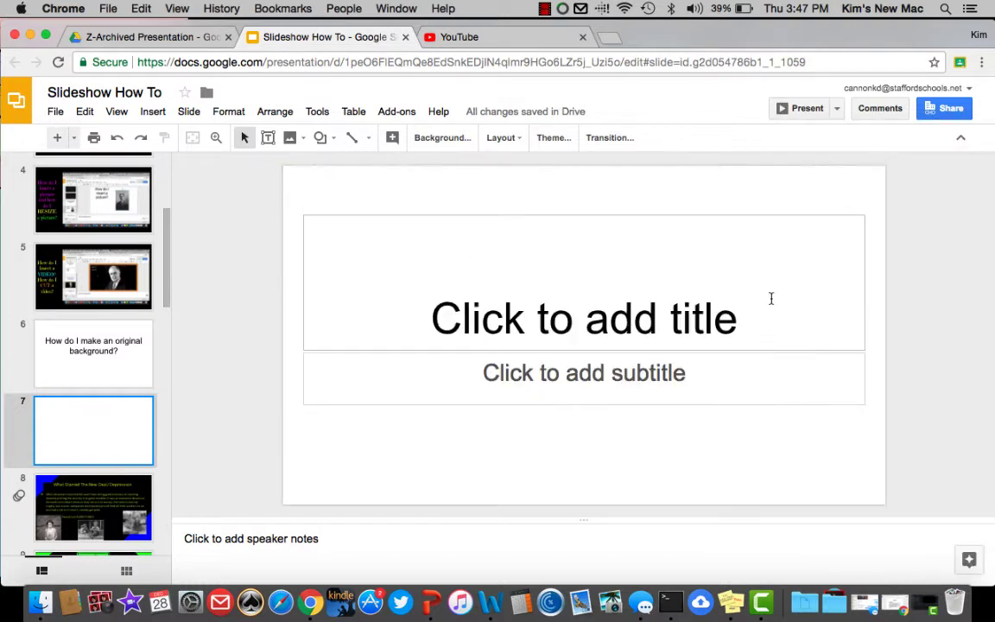
Switch slide 7 to the Blank layout, removing its title and subtitle placeholders
click(675, 218)
click(672, 404)
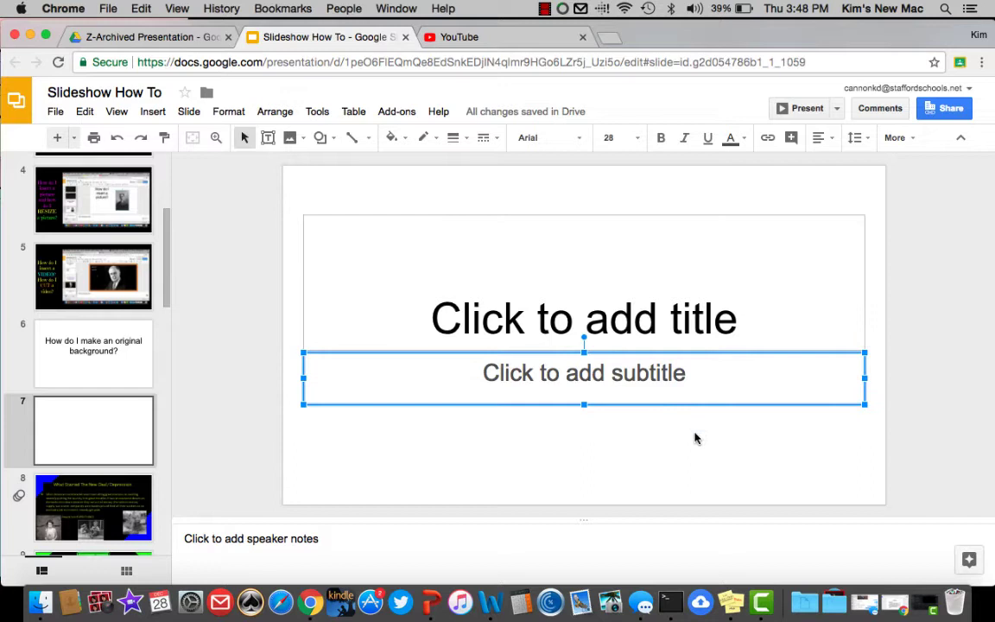
click(695, 438)
click(519, 142)
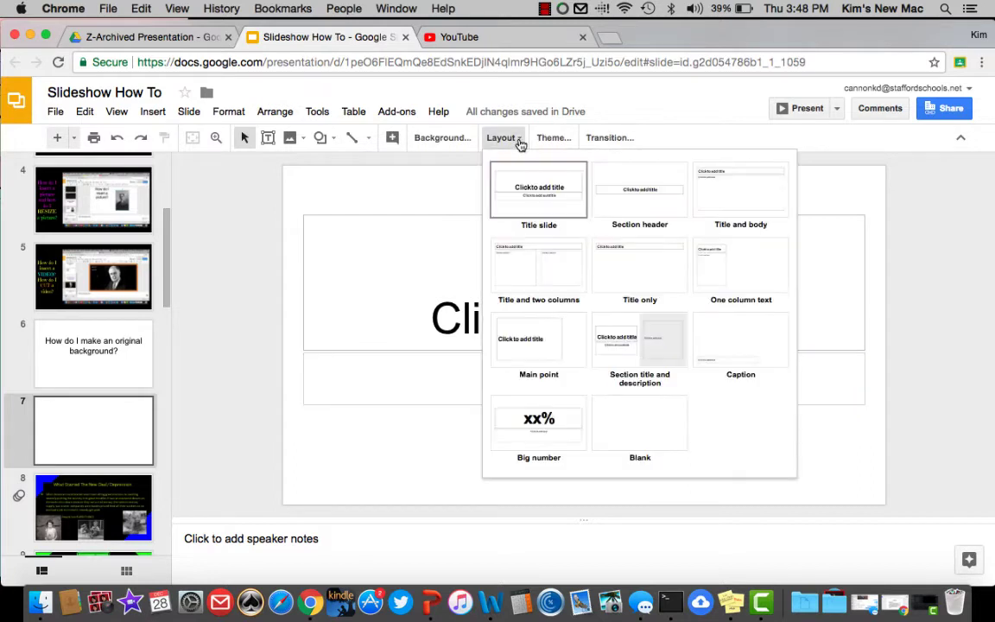
click(626, 425)
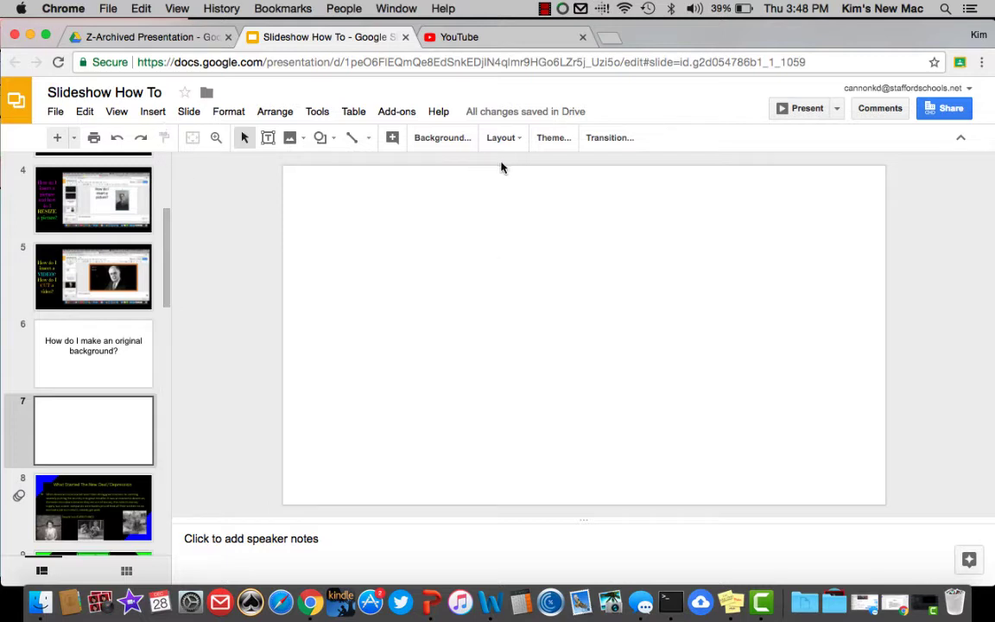
click(444, 138)
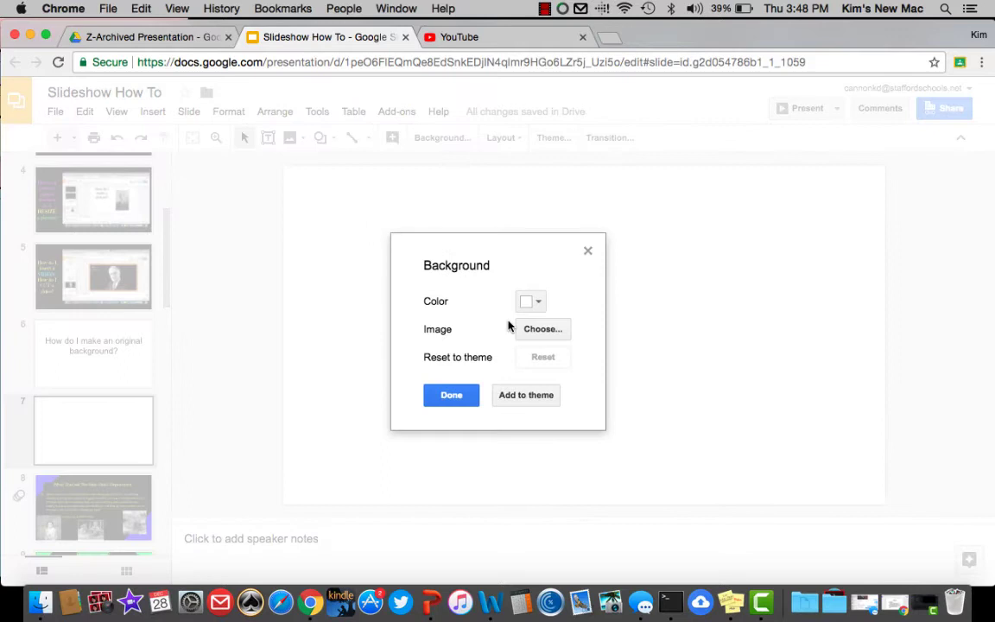
click(452, 395)
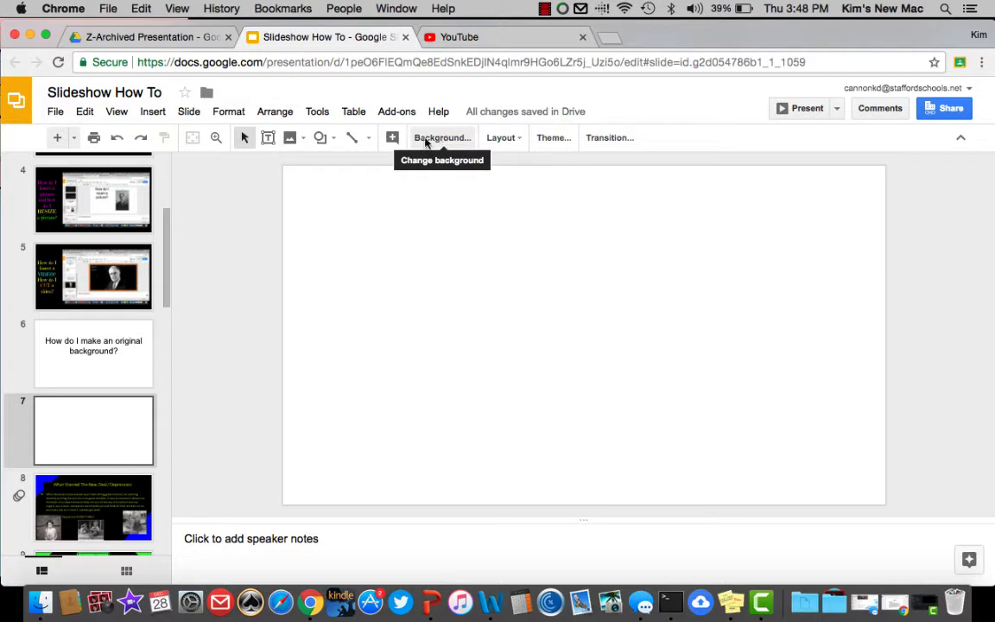
Search the web for 'dust bowl' images and pick the orange dust-storm photo
click(153, 112)
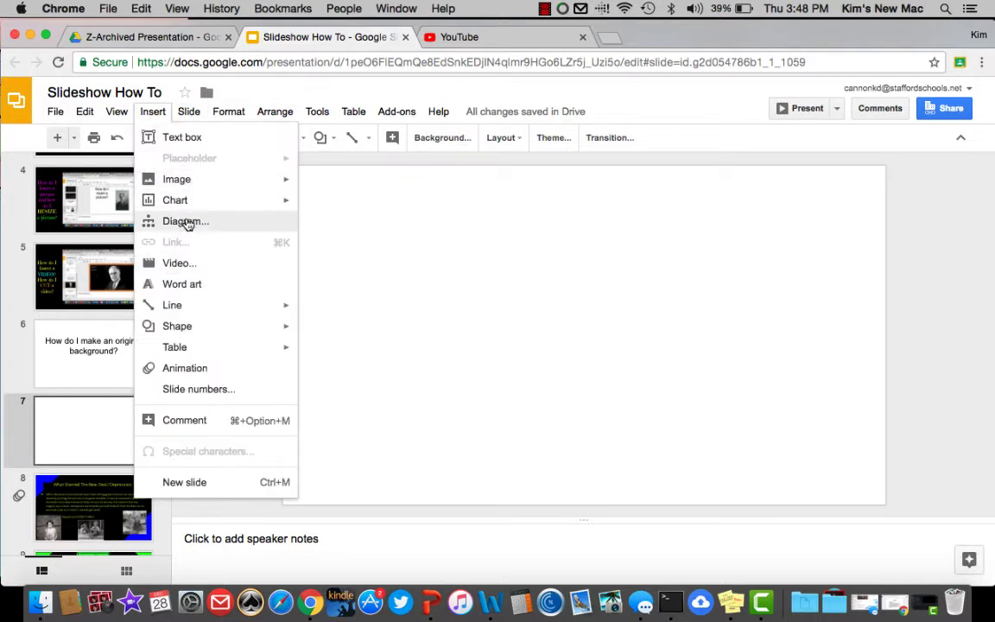
mouse_move(189, 181)
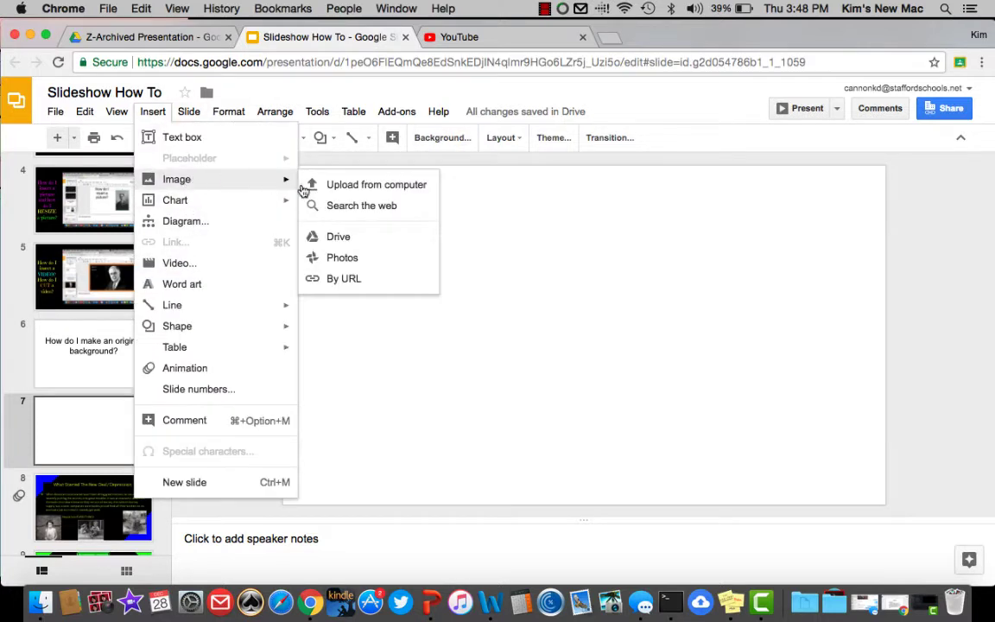
click(356, 209)
click(836, 104)
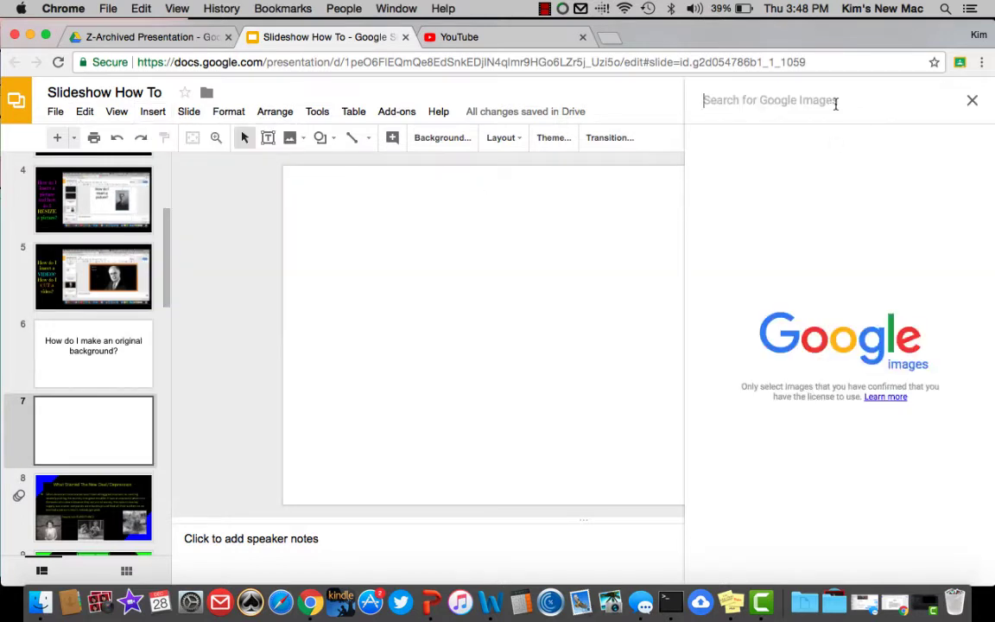
text(dust )
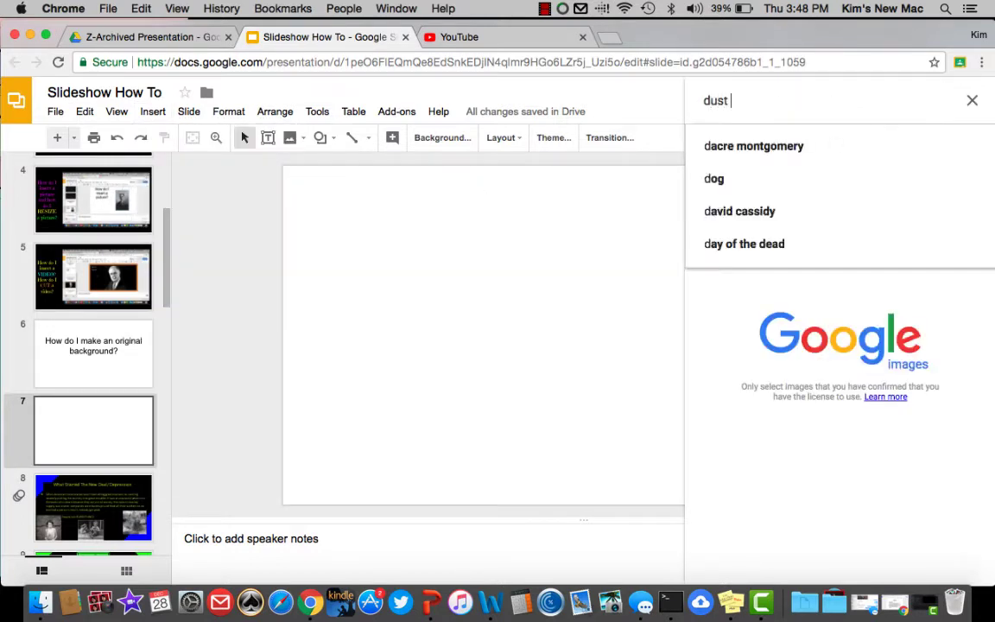
text(bowl)
key(Return)
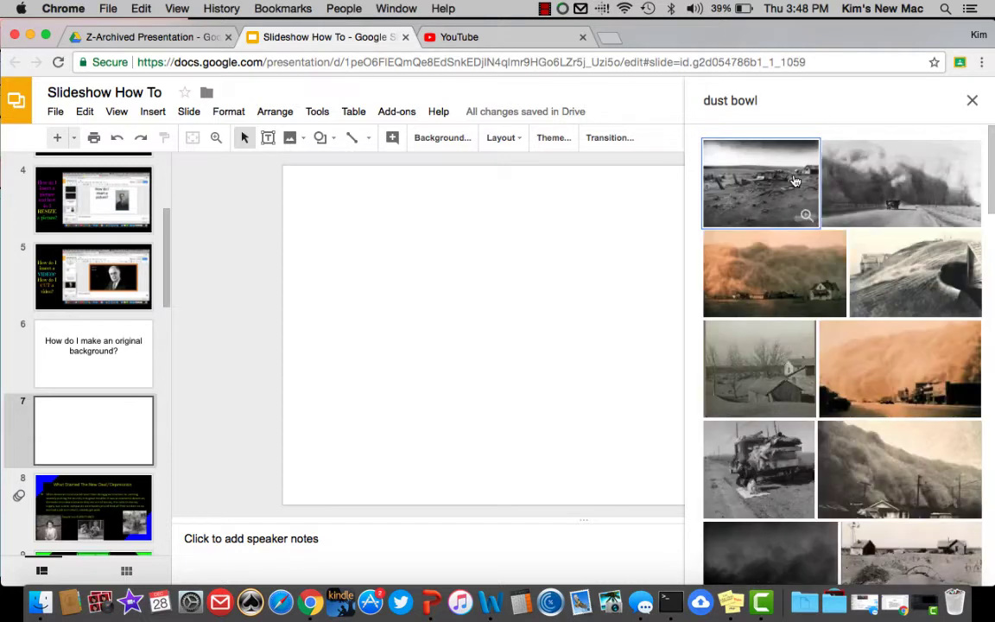
click(785, 263)
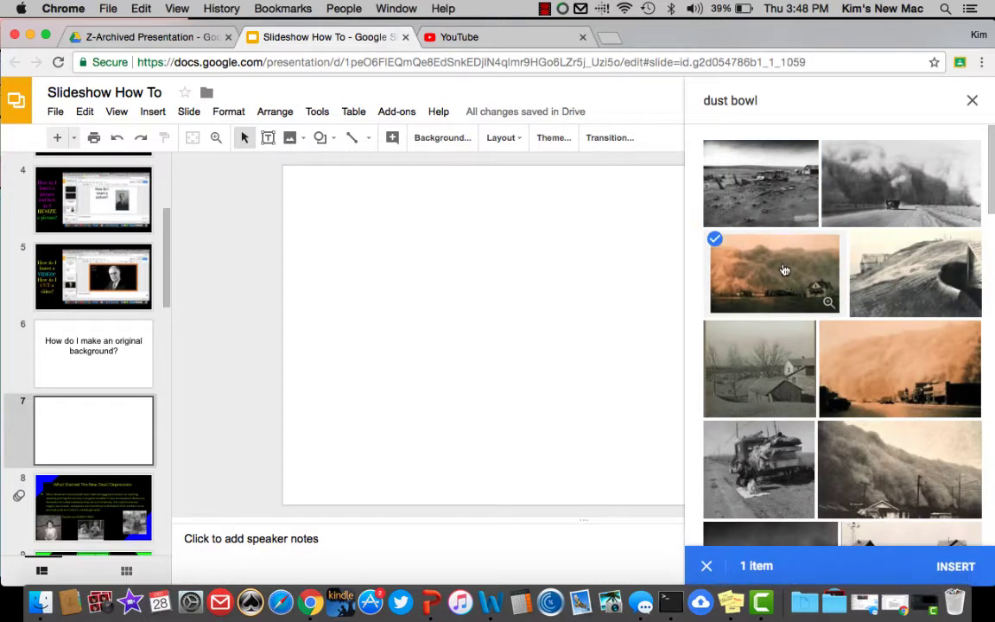
Insert the dust-storm photo and enlarge it toward the slide's lower-right corner
click(959, 566)
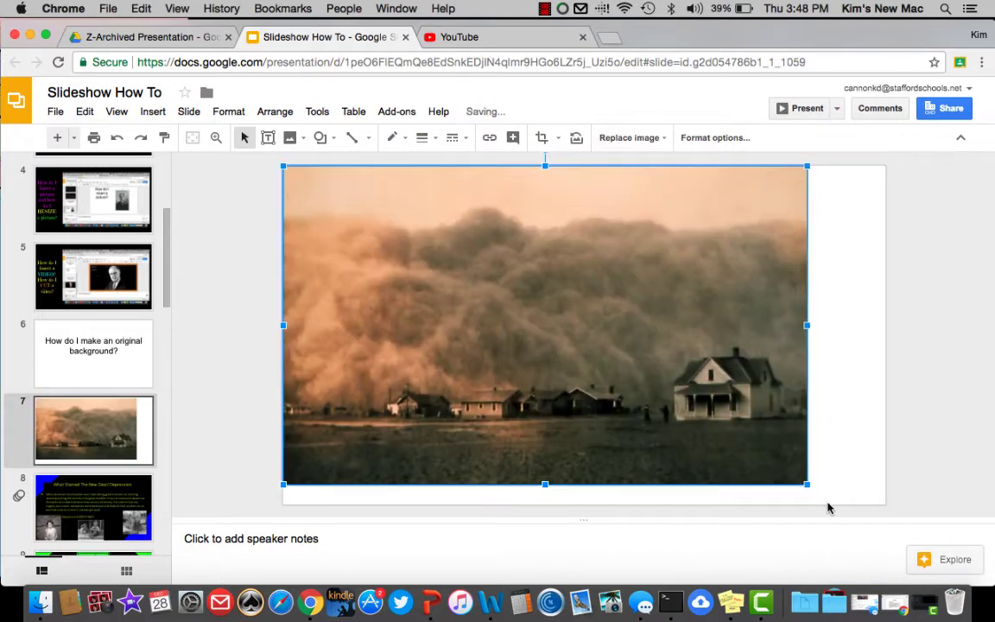
drag(808, 487, 838, 505)
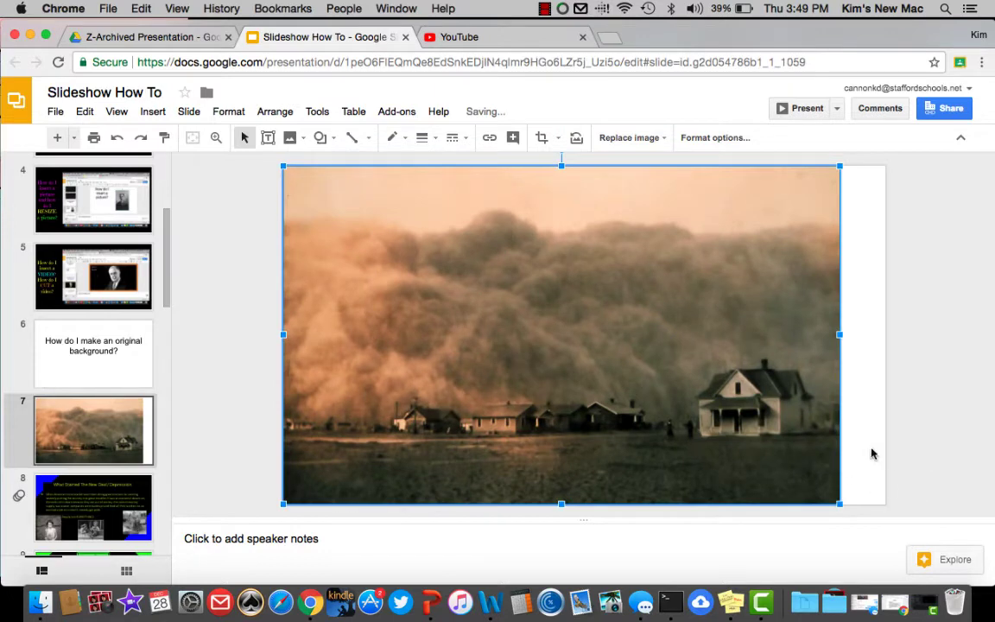
click(843, 425)
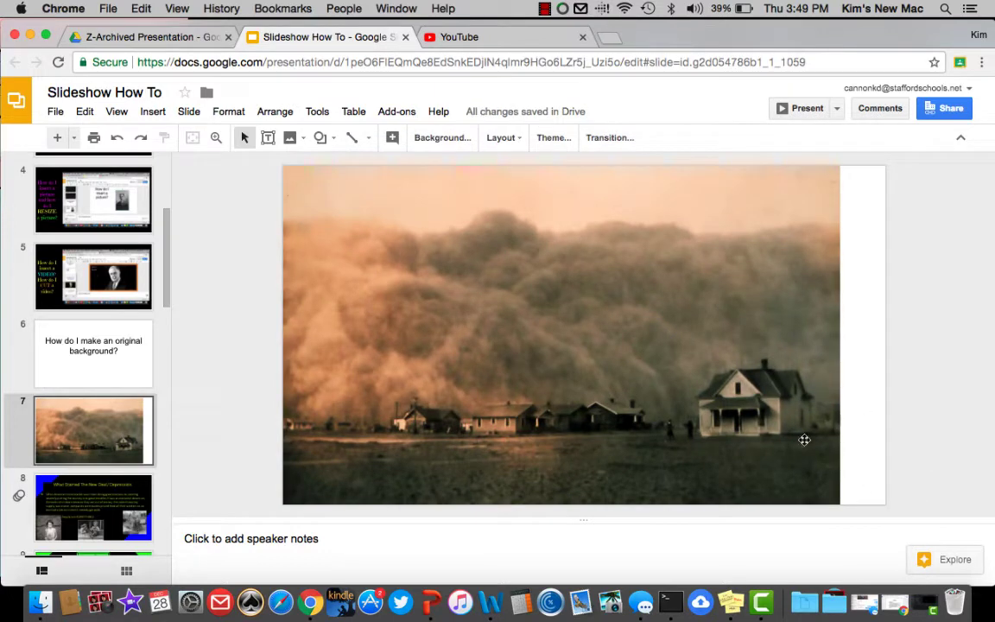
Crop a strip off the bottom of the dust-storm photo
click(762, 458)
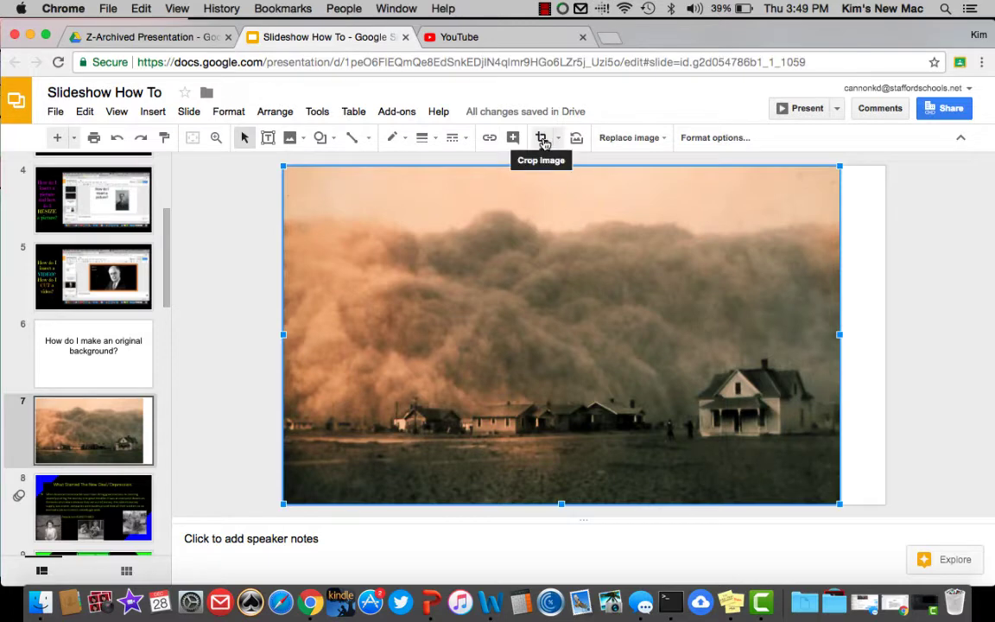
click(544, 141)
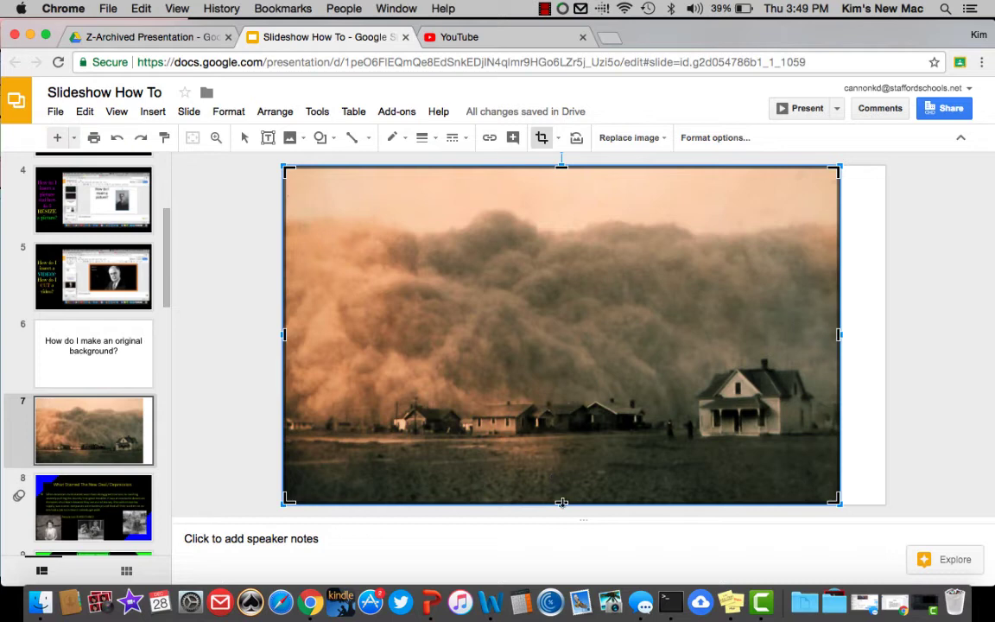
drag(561, 501, 561, 478)
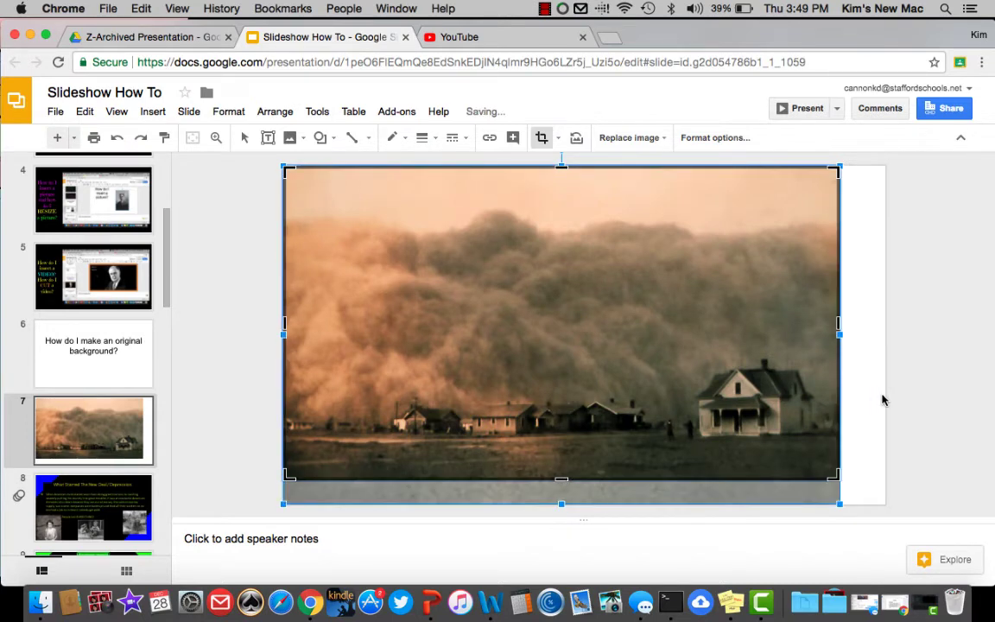
key(Return)
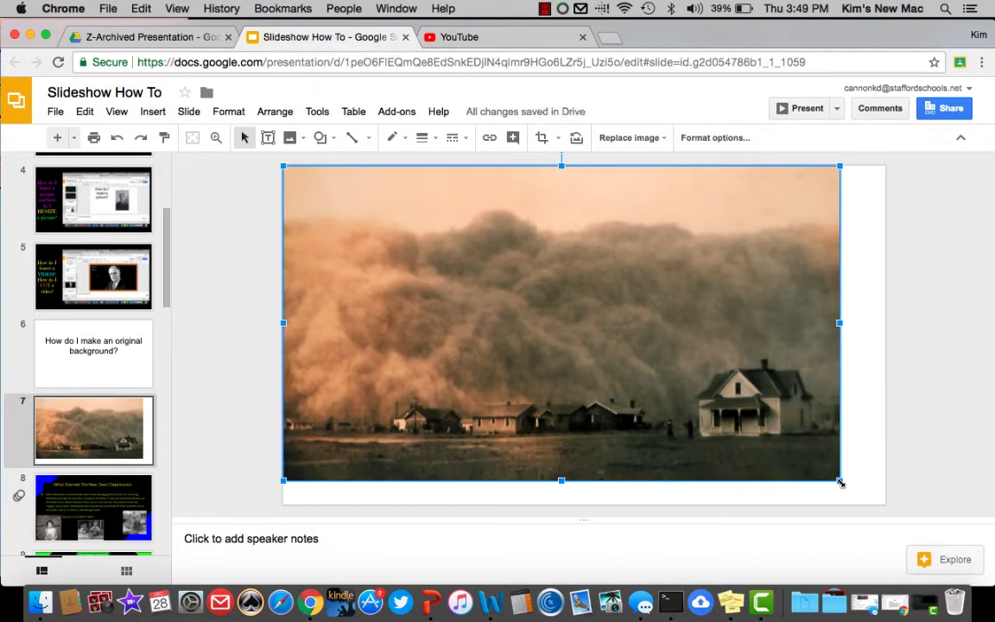
Stretch the photo out to meet the slide's right and bottom edges
drag(862, 496, 871, 506)
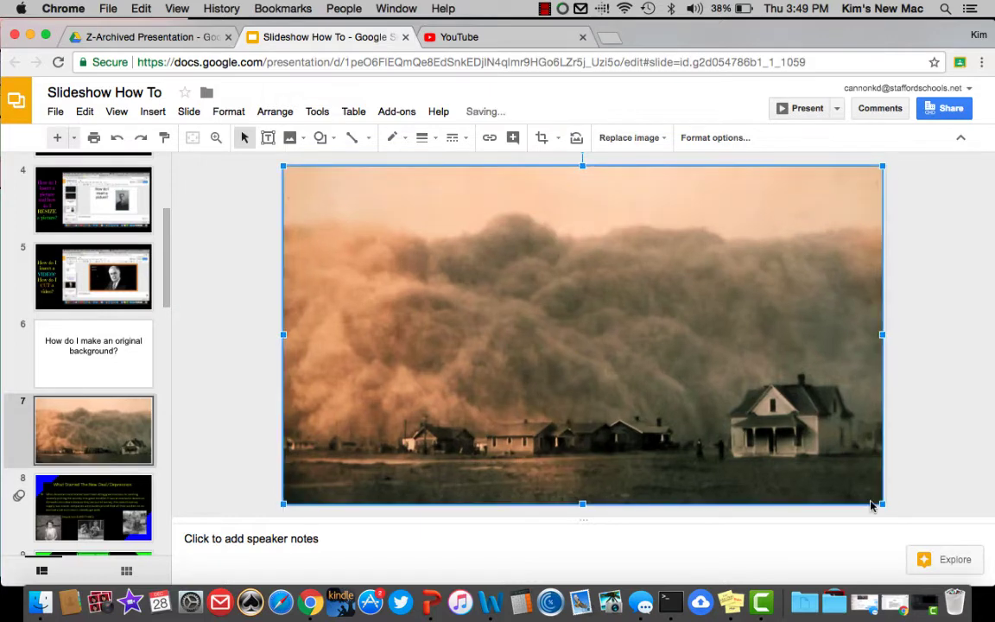
click(900, 343)
click(878, 338)
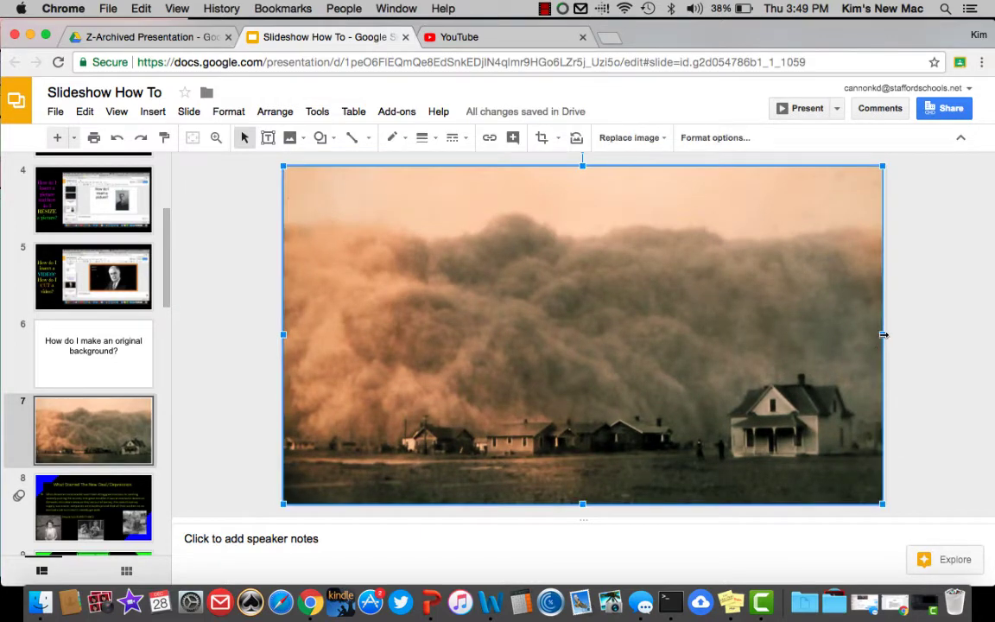
drag(885, 336, 887, 336)
click(908, 336)
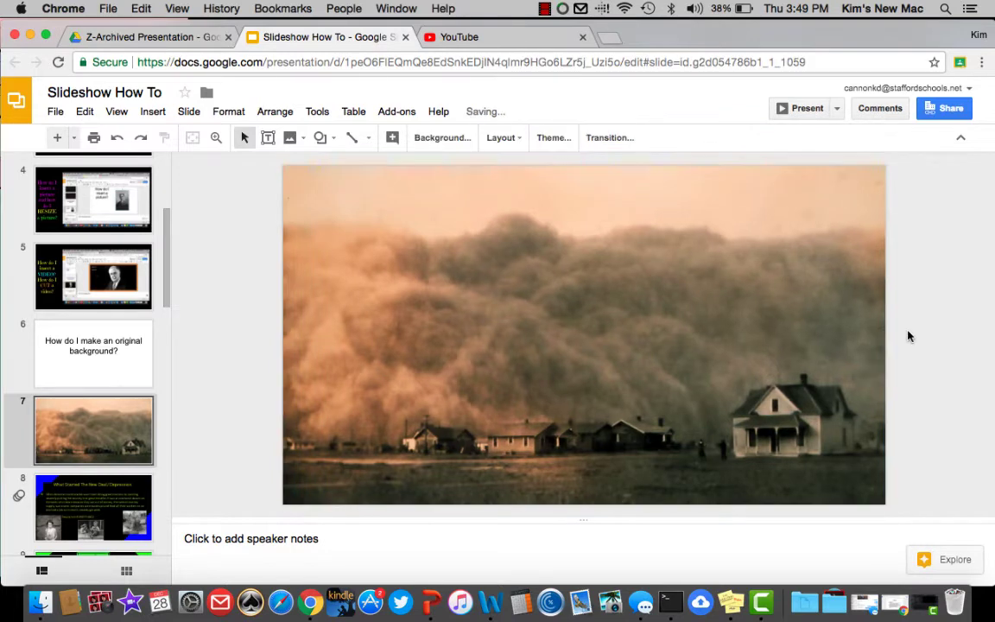
Add a 'Dust Bowl' text box in 48-pt Emilys Candy over the photo's middle
click(269, 142)
drag(333, 184, 792, 451)
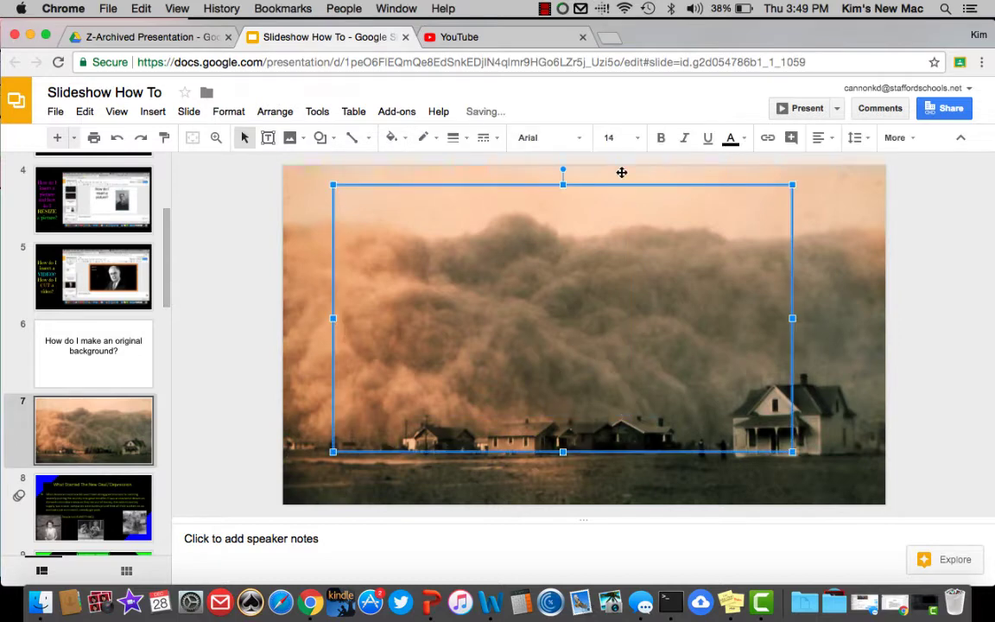
click(636, 138)
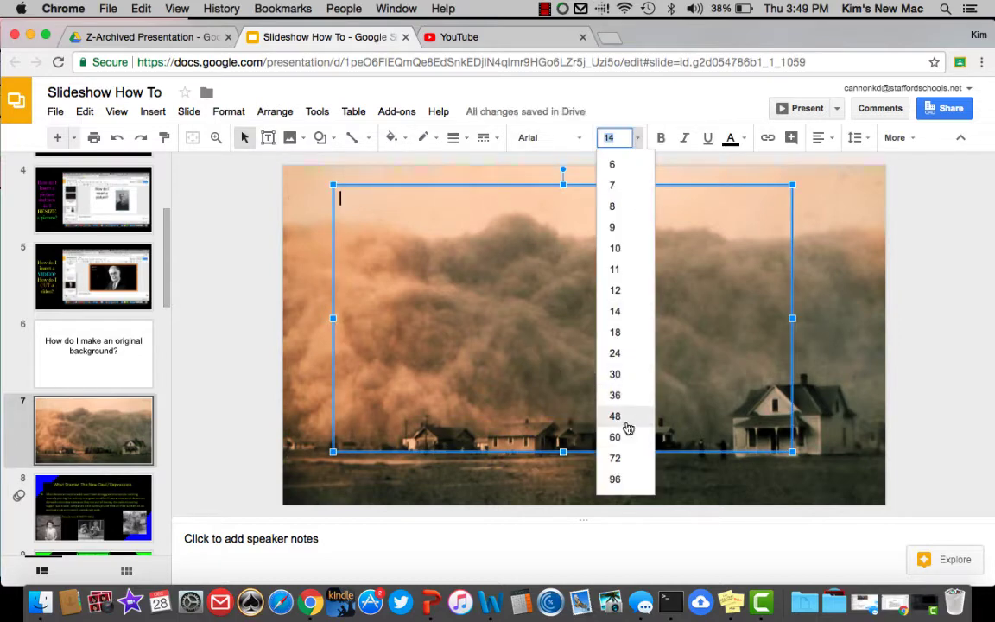
click(627, 426)
click(578, 141)
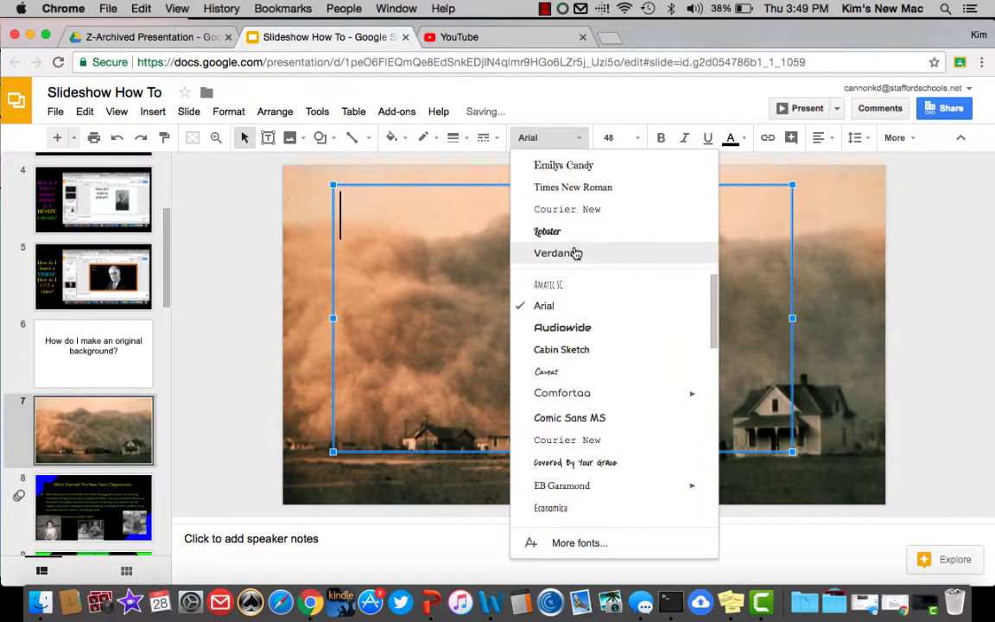
click(579, 166)
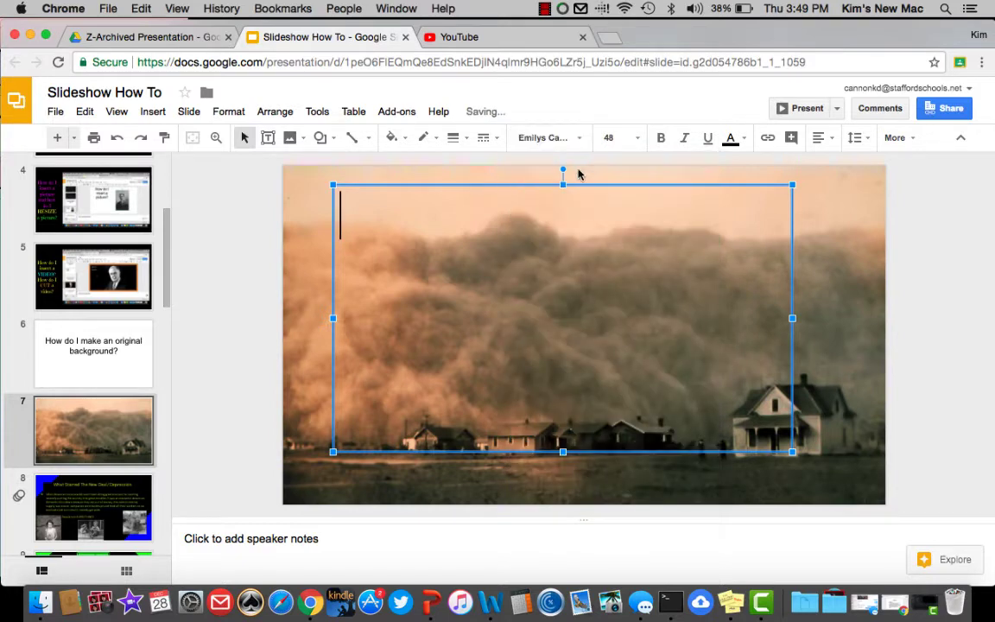
text(Dust Bowl)
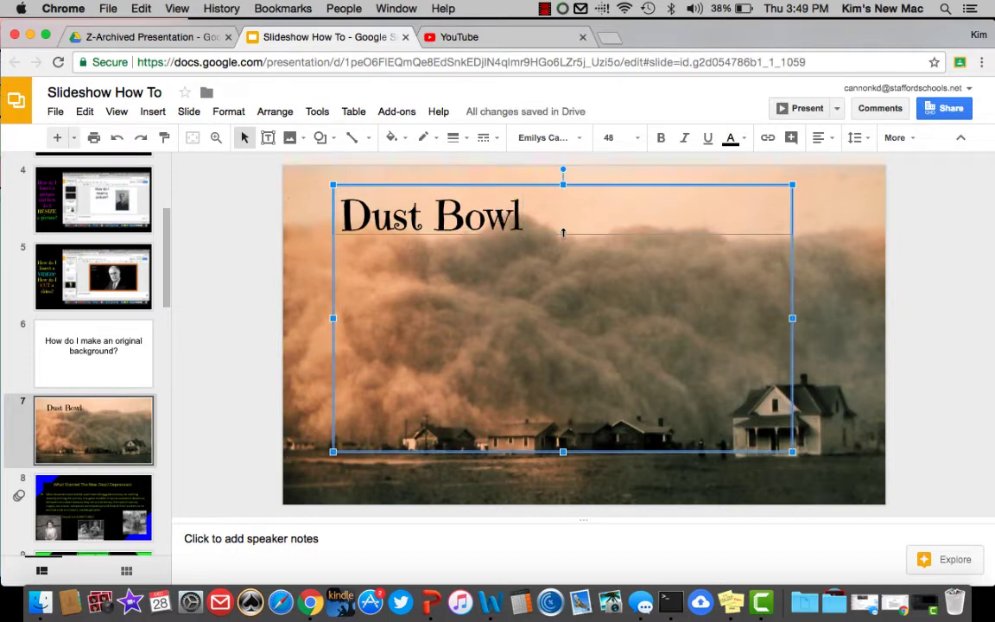
drag(563, 233, 562, 234)
click(606, 205)
click(568, 276)
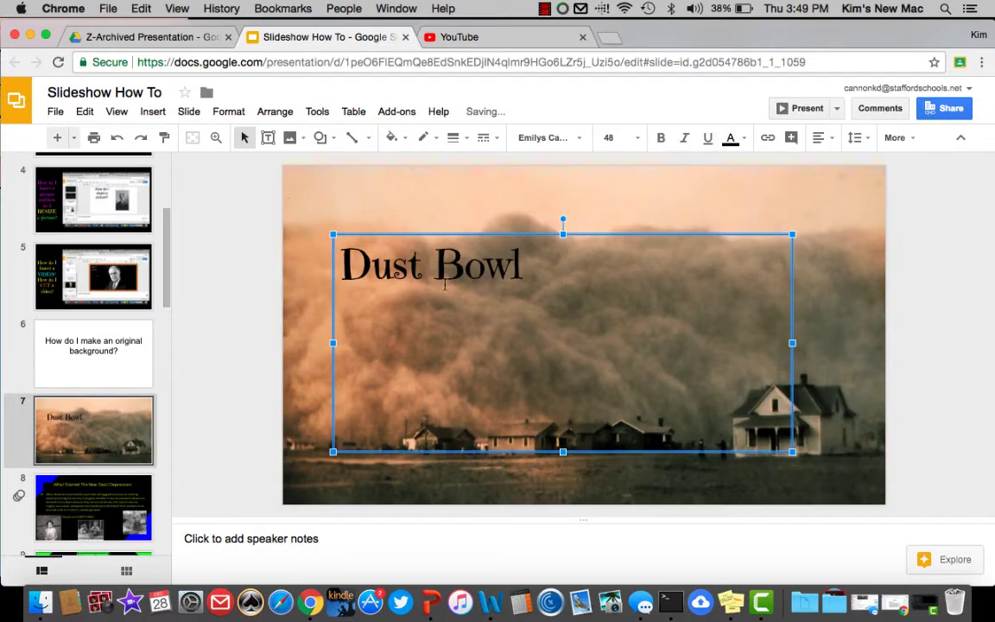
click(273, 245)
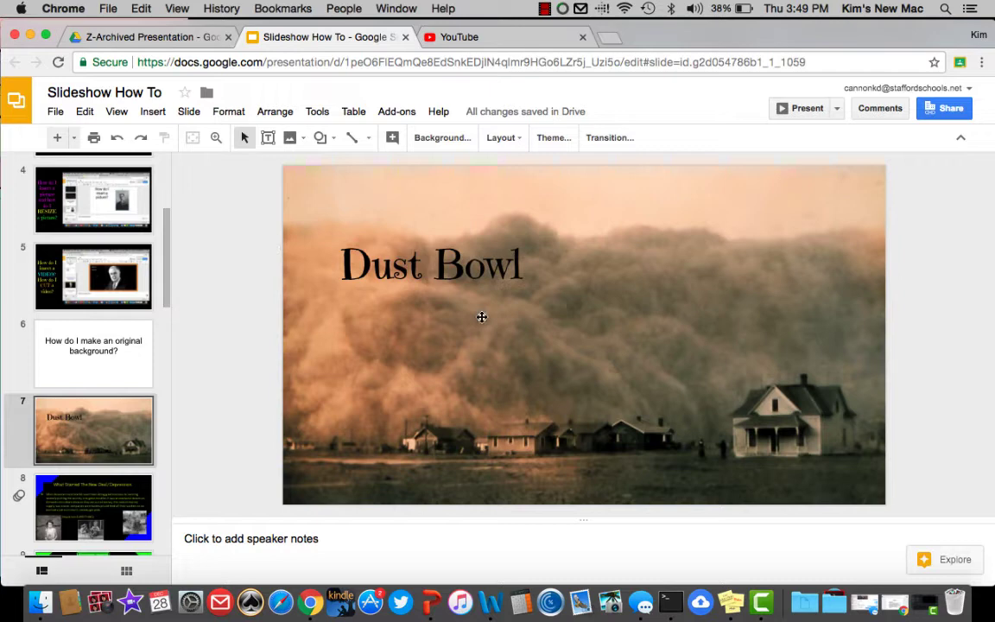
Drag the photo's Transparency slider well to the right so it looks washed out
click(698, 194)
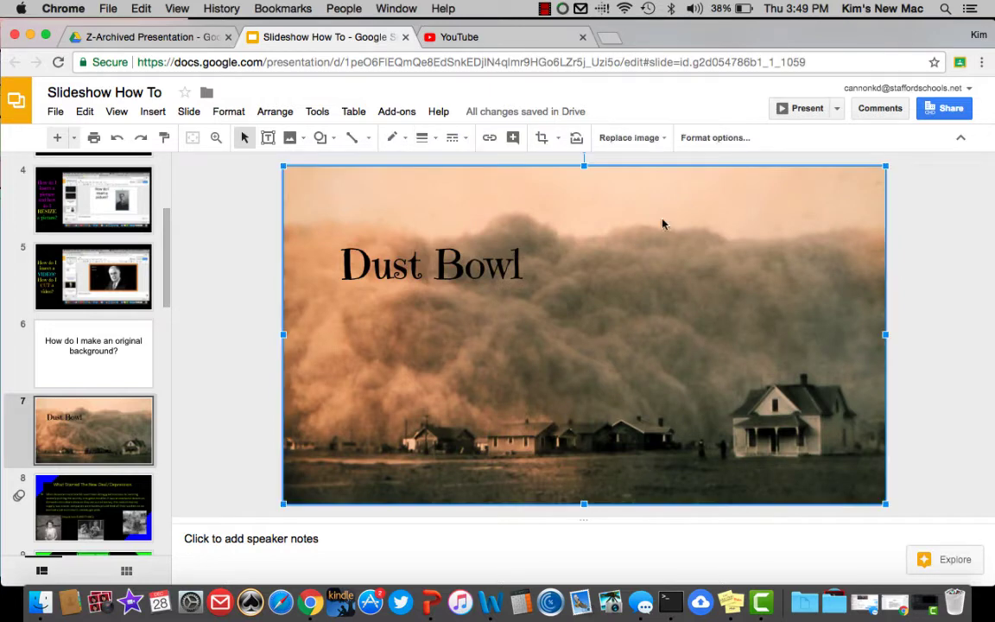
click(717, 139)
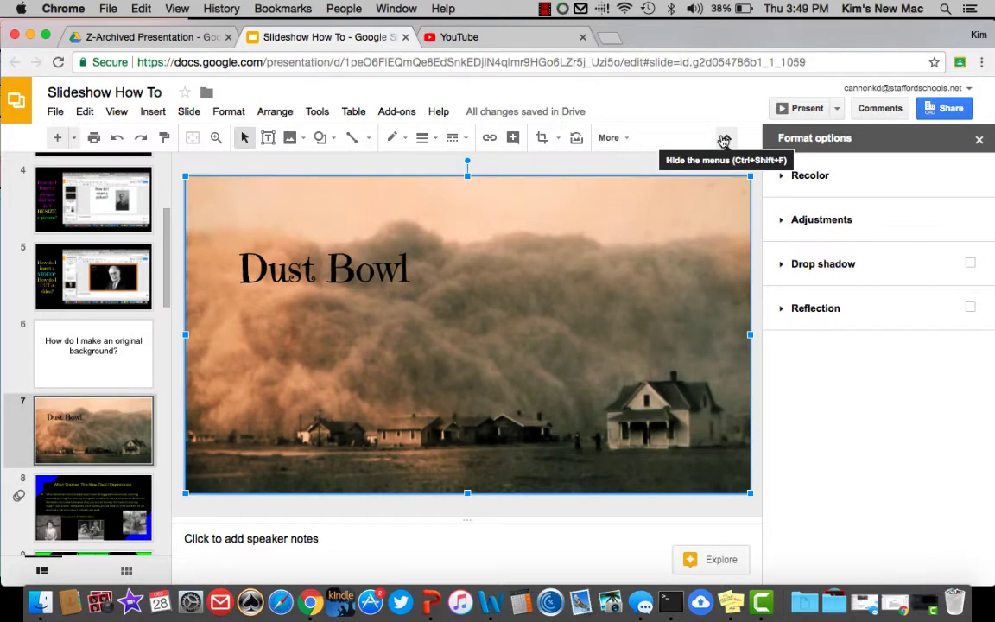
click(784, 176)
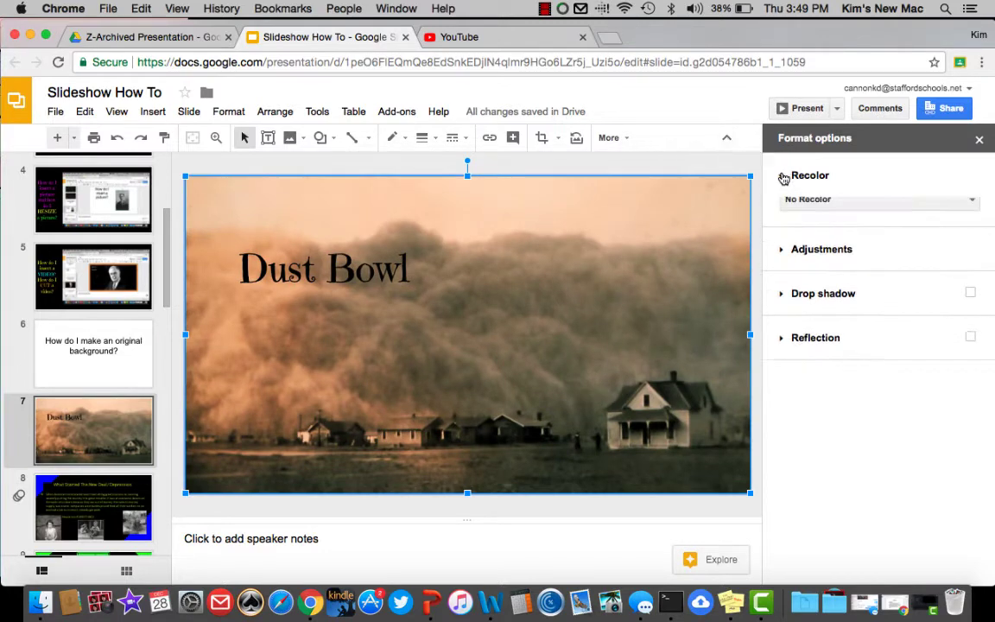
click(784, 261)
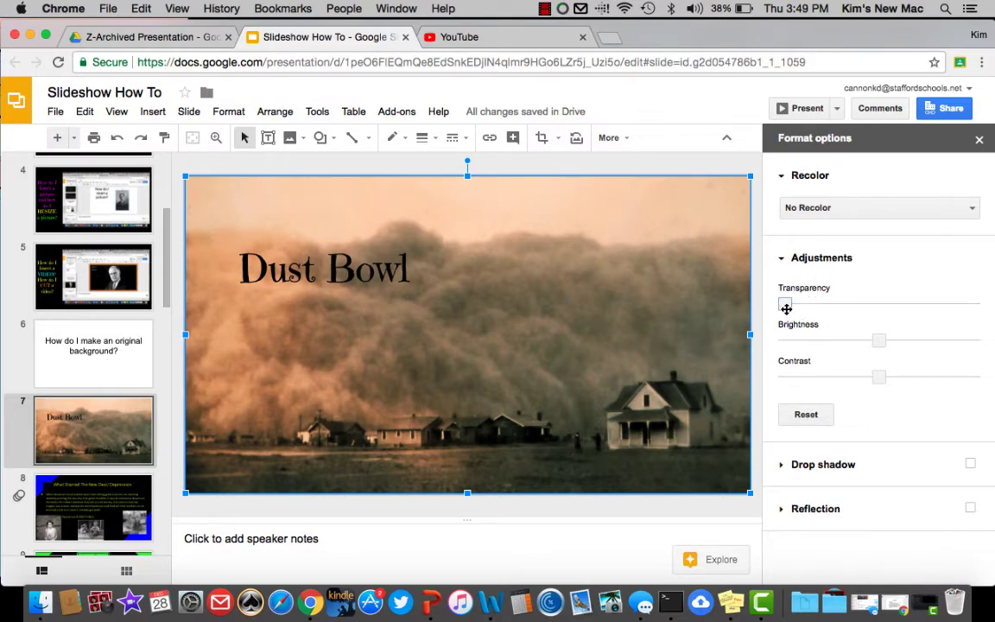
drag(786, 309, 896, 304)
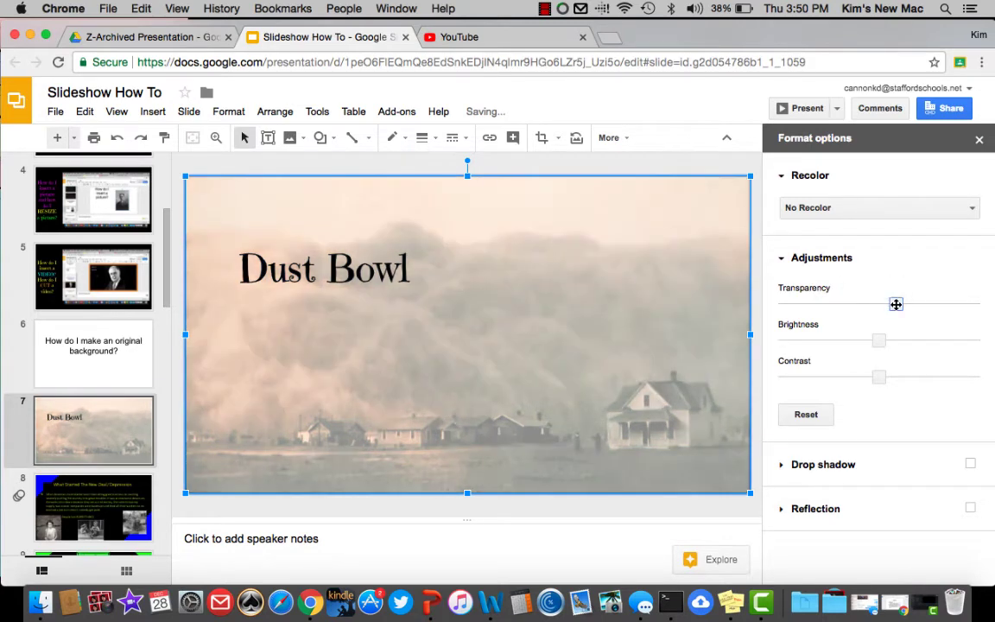
click(738, 163)
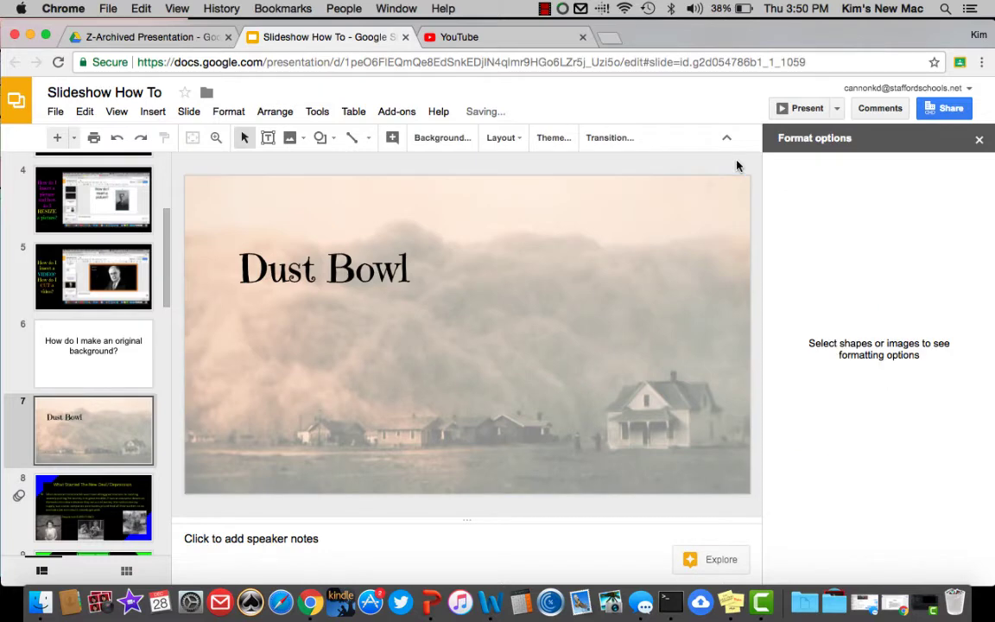
Close Format options and move the Dust Bowl title up toward the top-left corner
click(978, 139)
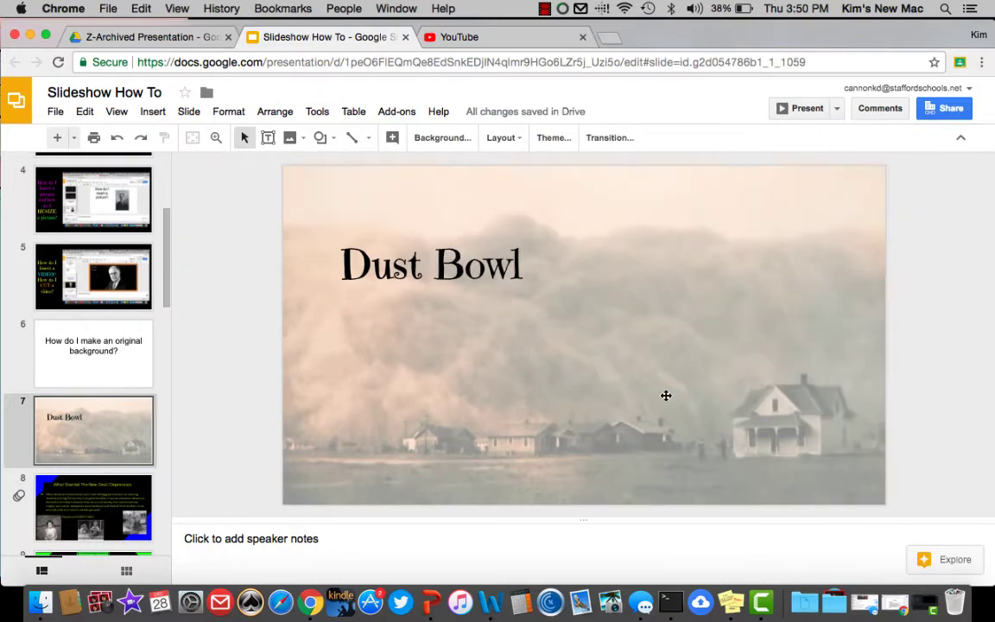
click(412, 244)
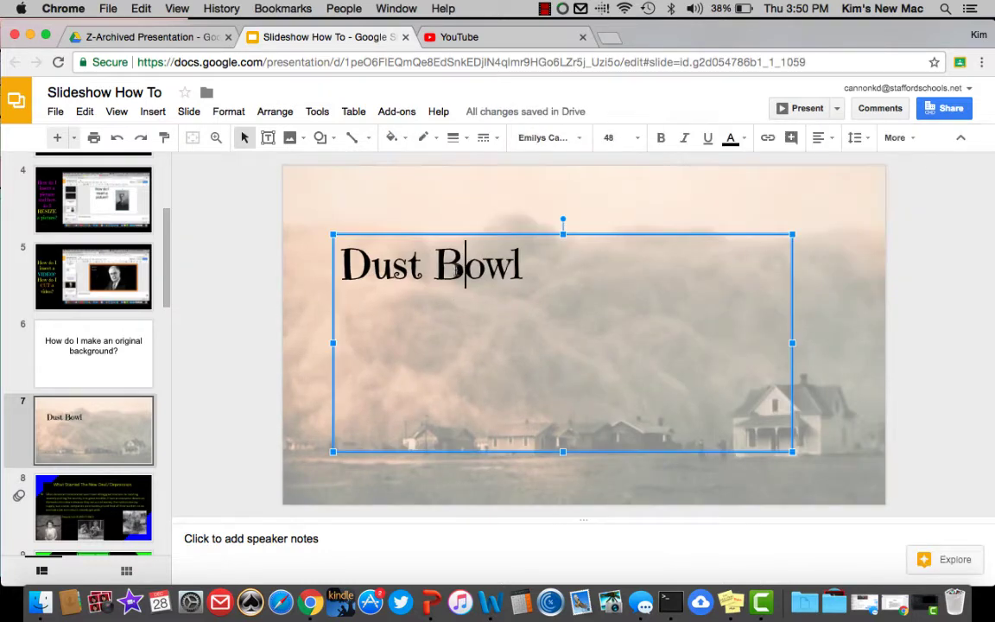
drag(498, 232, 479, 182)
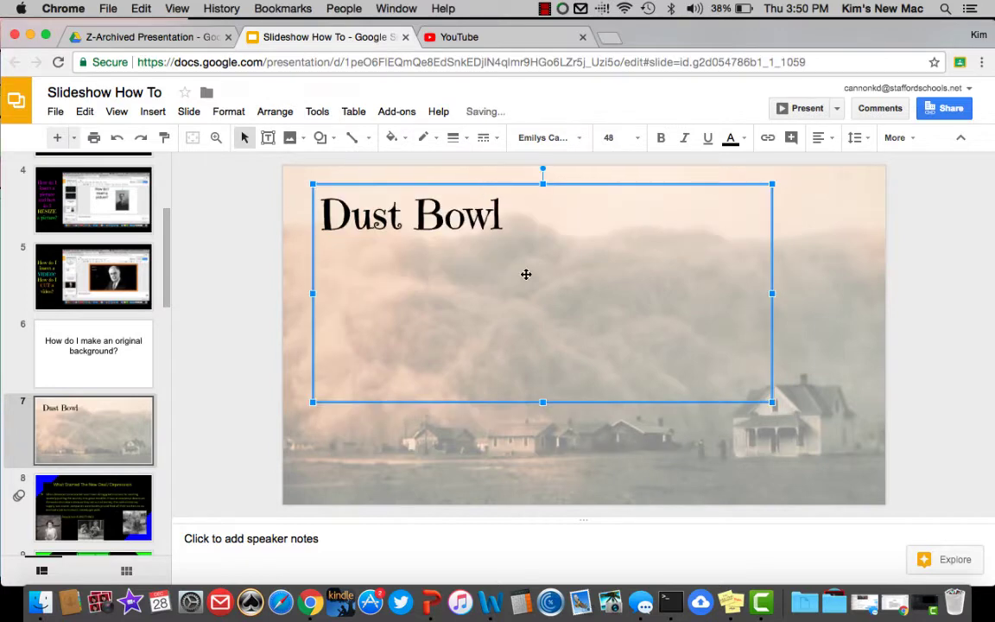
click(500, 222)
click(238, 274)
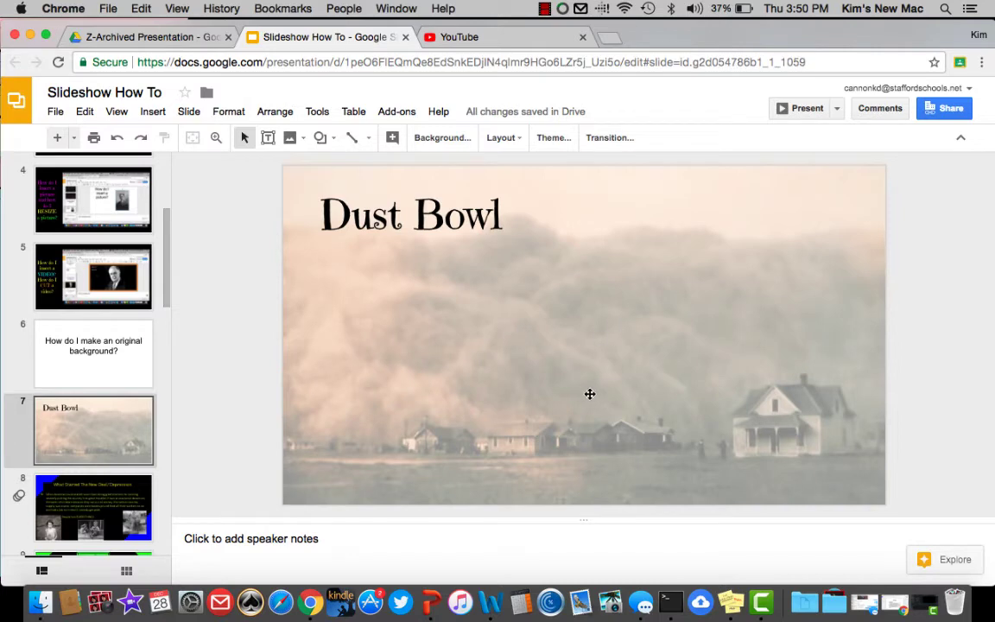
click(613, 362)
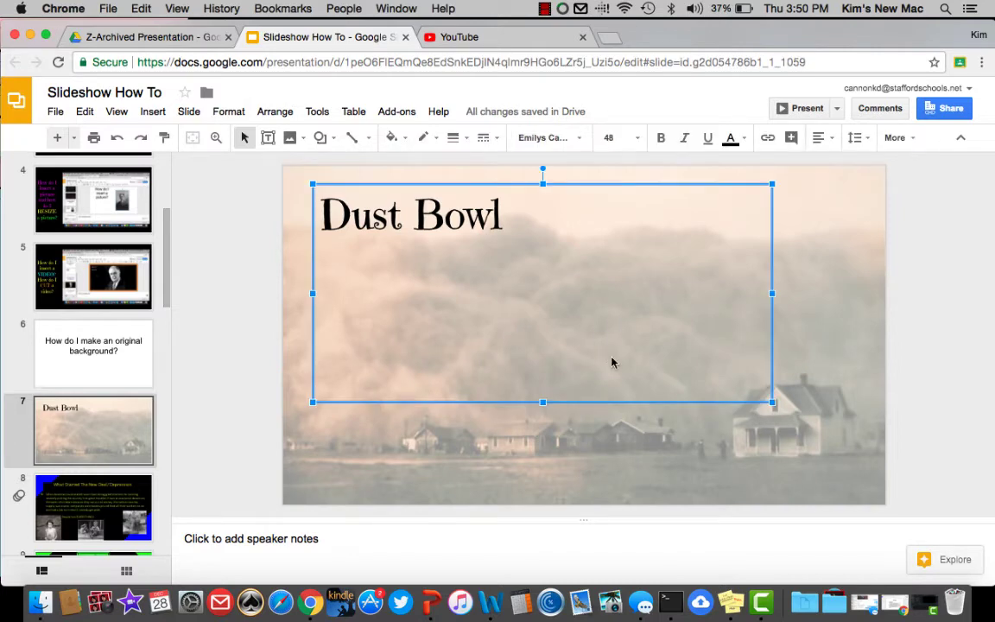
Delete the Dust Bowl title and the dust-storm photo, leaving slide 7 blank
key(Delete)
click(516, 262)
key(Delete)
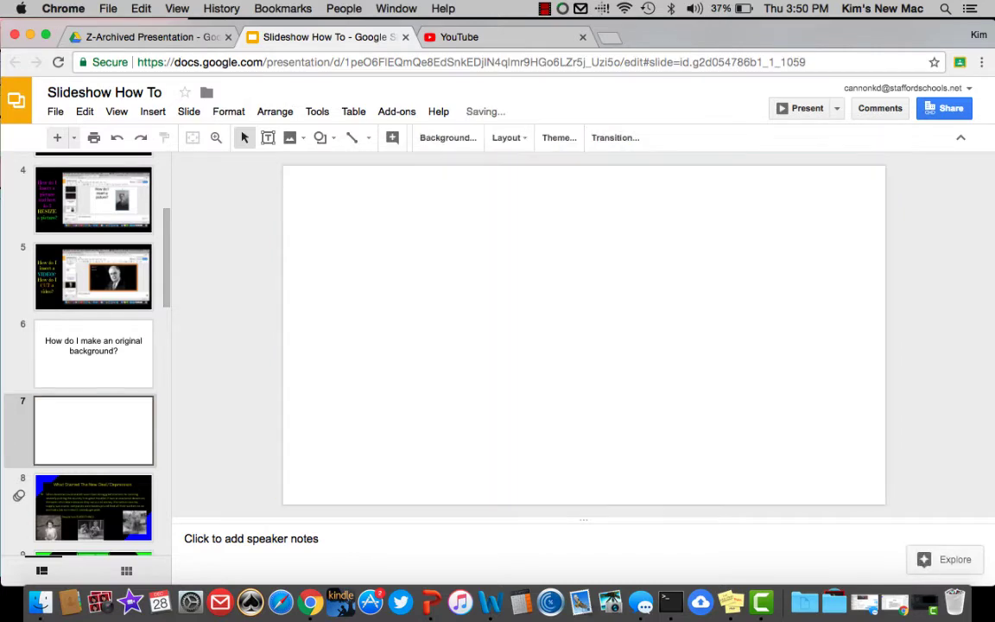
Insert a Bevel shape and stretch it to cover the whole slide
click(333, 141)
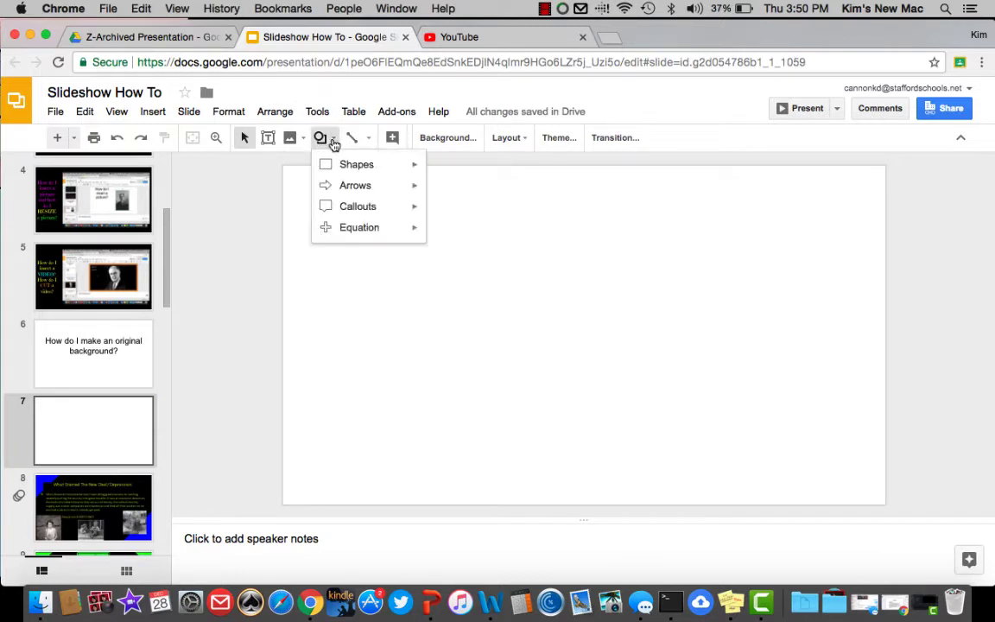
mouse_move(346, 173)
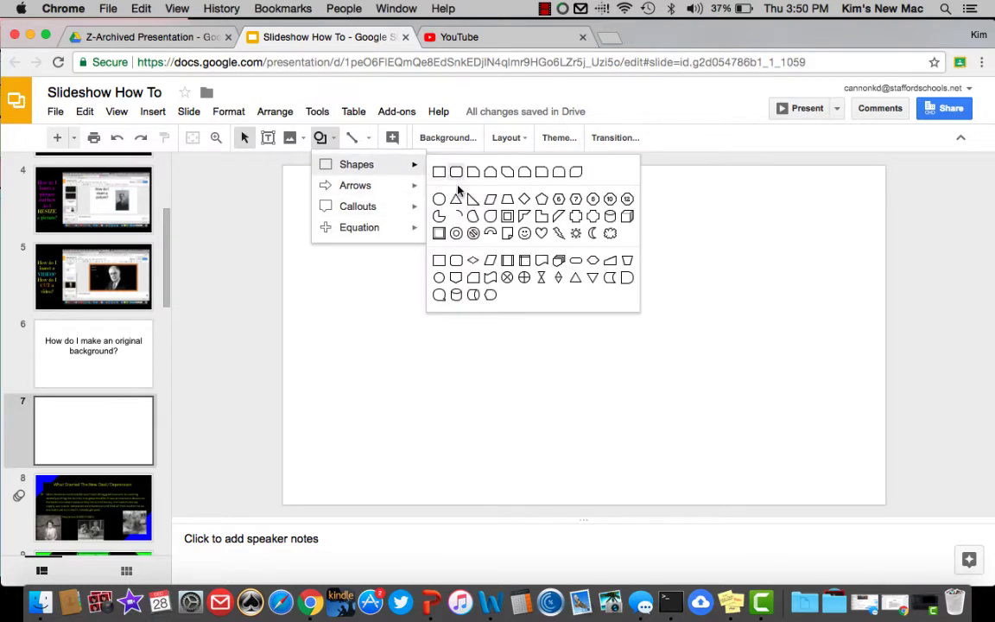
click(439, 233)
click(352, 198)
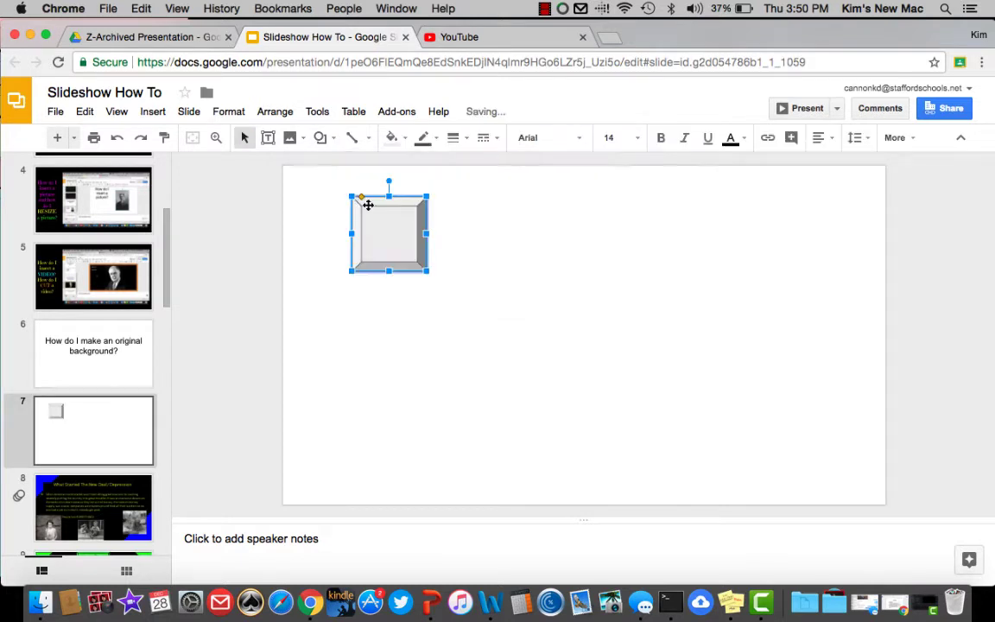
drag(426, 270, 885, 504)
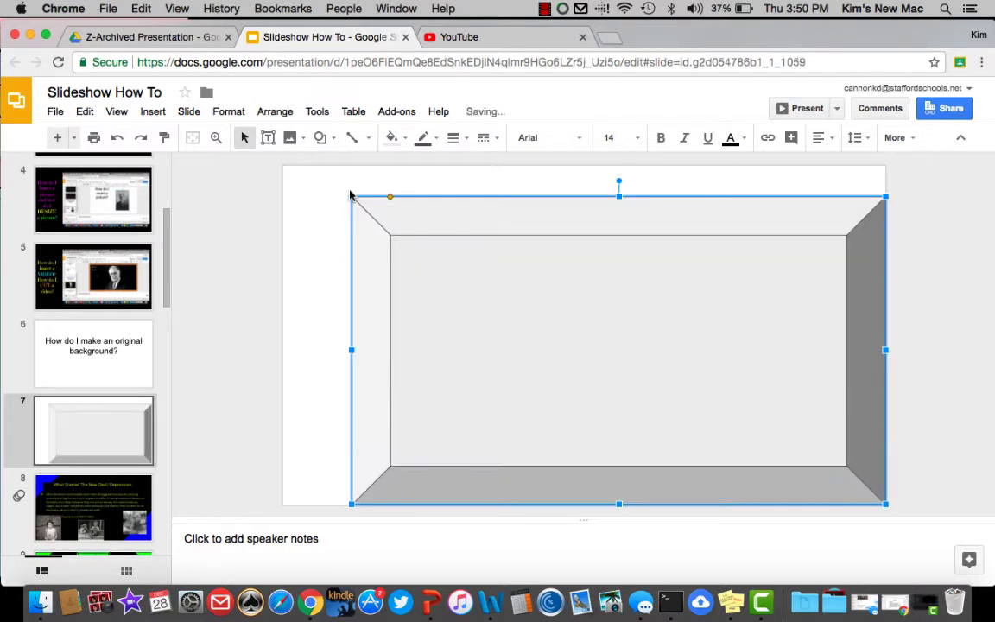
drag(351, 196, 283, 165)
click(245, 191)
click(728, 279)
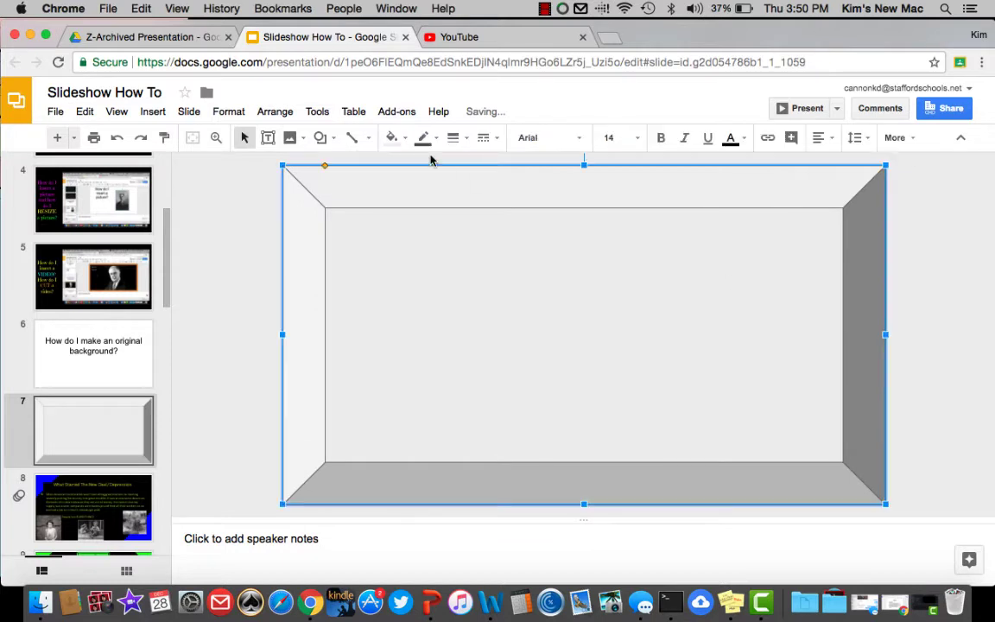
Fill the bevel frame yellow and give it an 8px black border
click(407, 141)
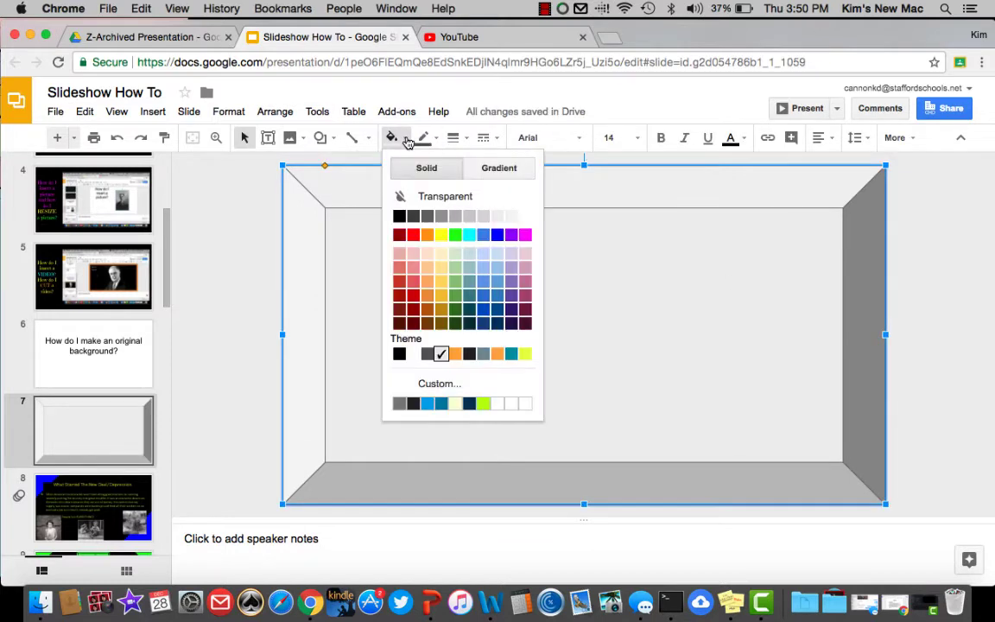
click(438, 235)
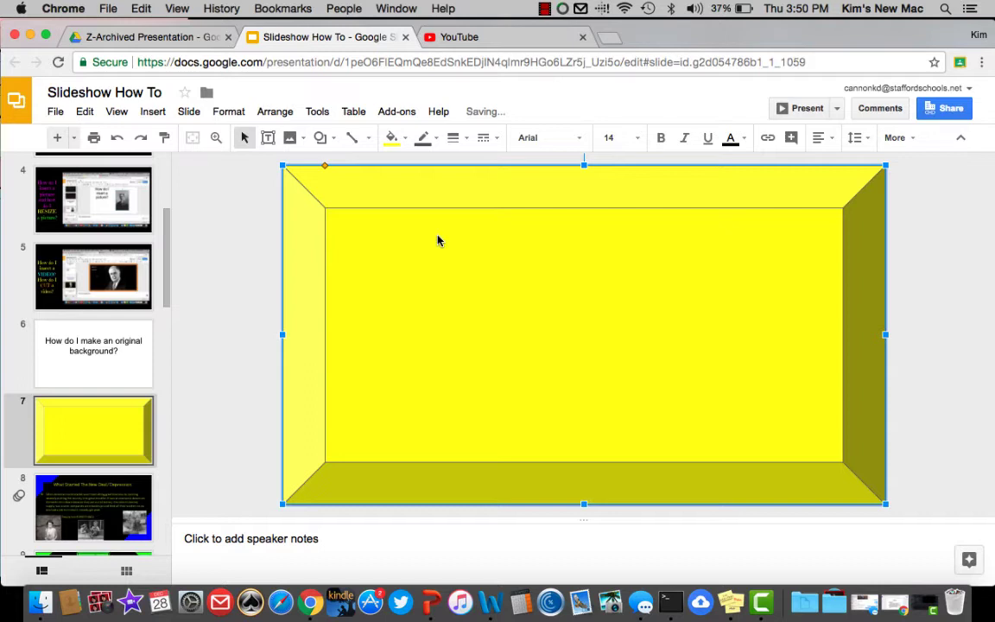
click(436, 140)
click(432, 187)
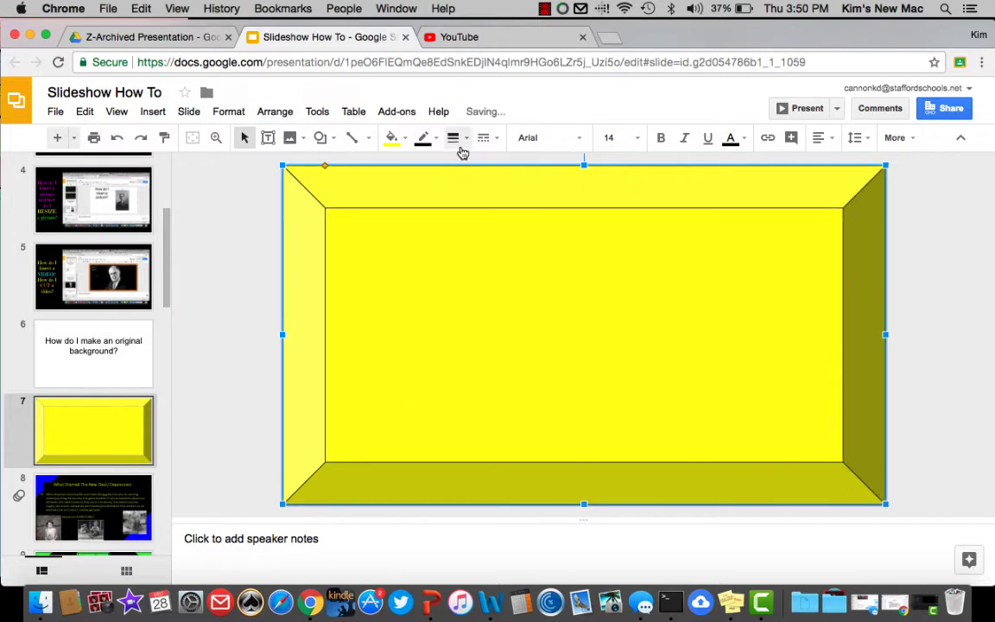
click(456, 138)
click(493, 252)
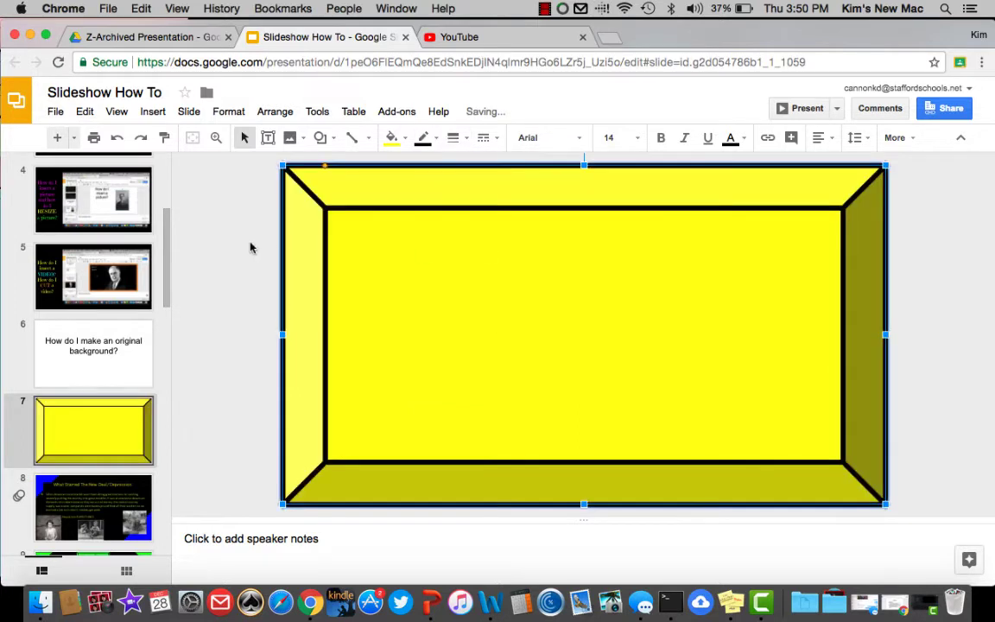
click(251, 248)
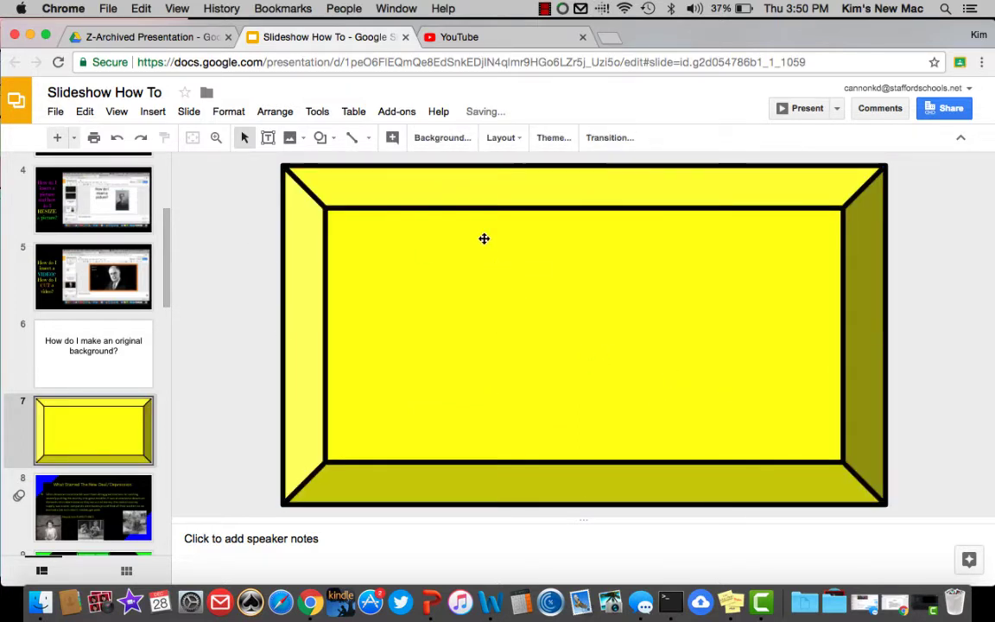
Change the bevel frame's fill from yellow to green
click(460, 253)
click(393, 140)
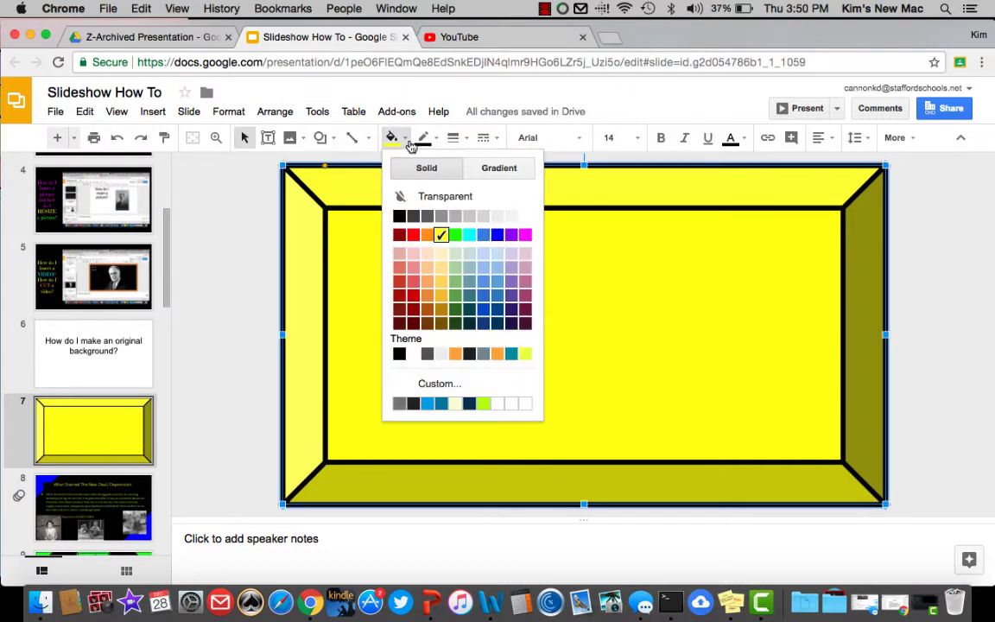
click(455, 235)
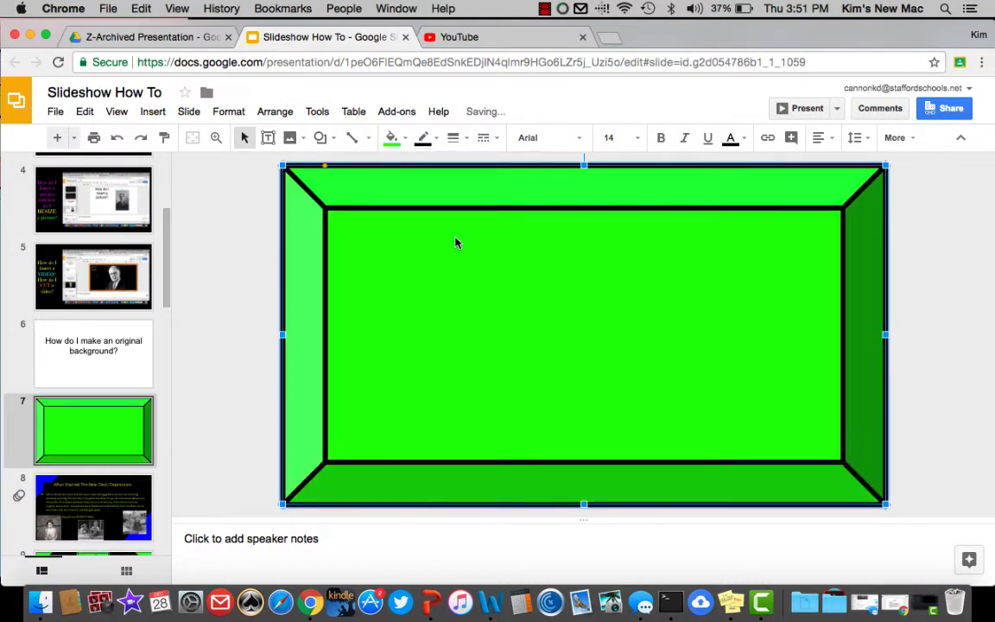
click(208, 333)
click(473, 299)
click(268, 138)
Add a centered 'Impact on Americans' title in 36-pt Emilys Candy inside the frame
drag(363, 233, 827, 427)
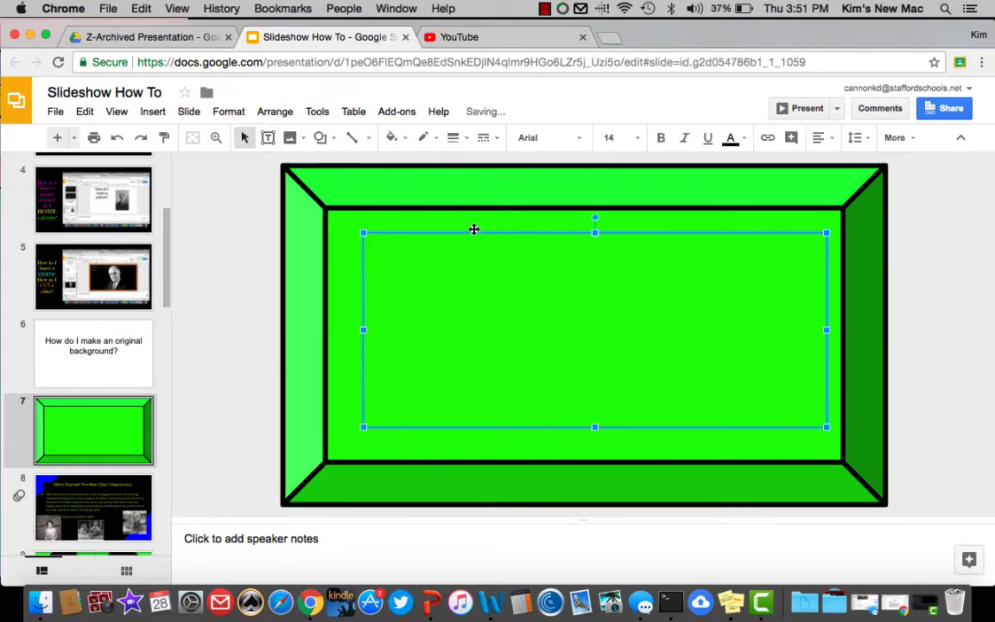
click(627, 138)
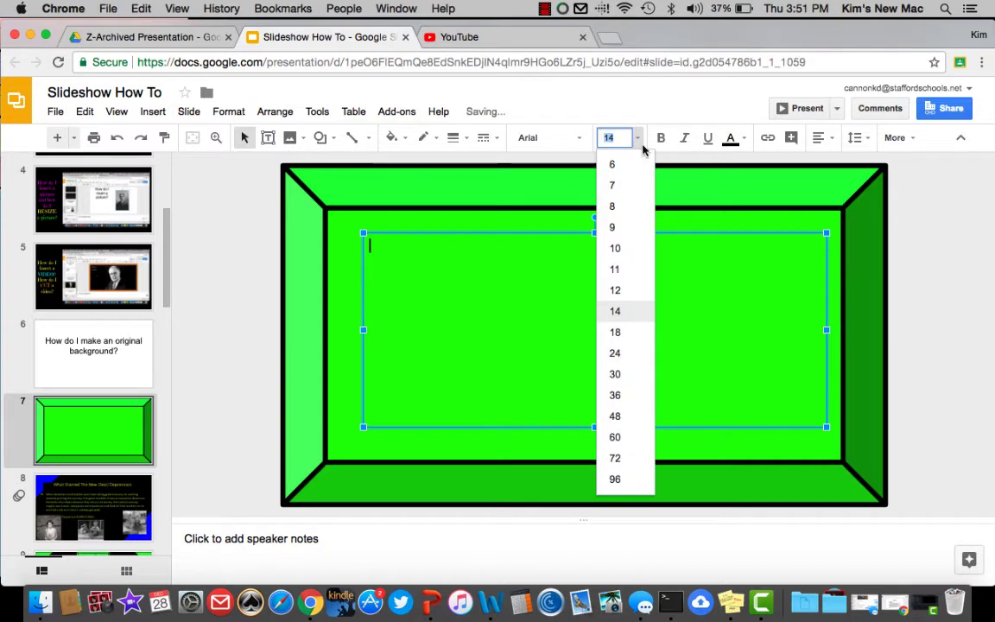
click(628, 396)
click(546, 138)
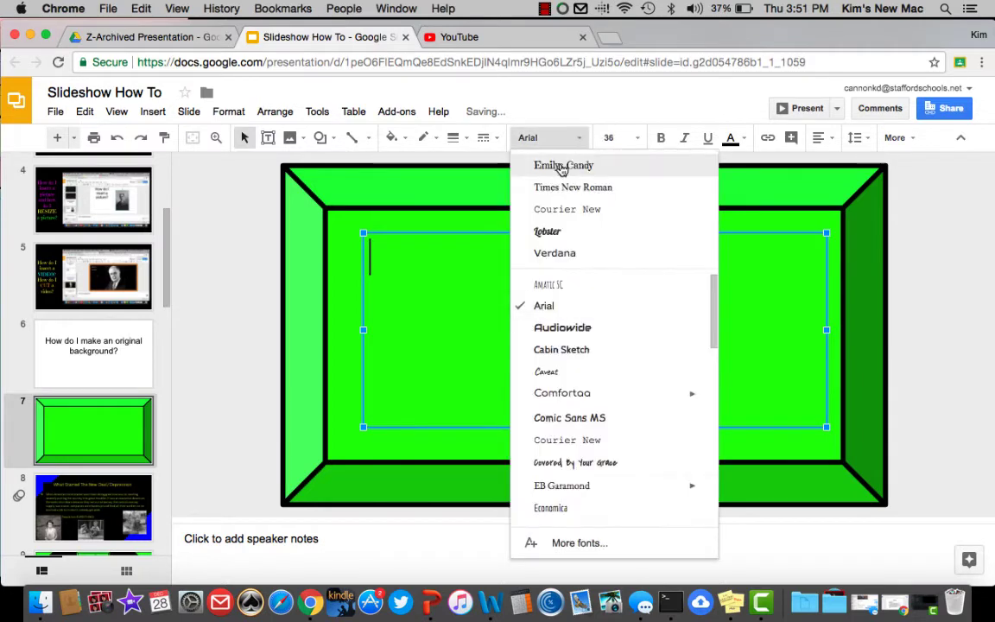
click(561, 167)
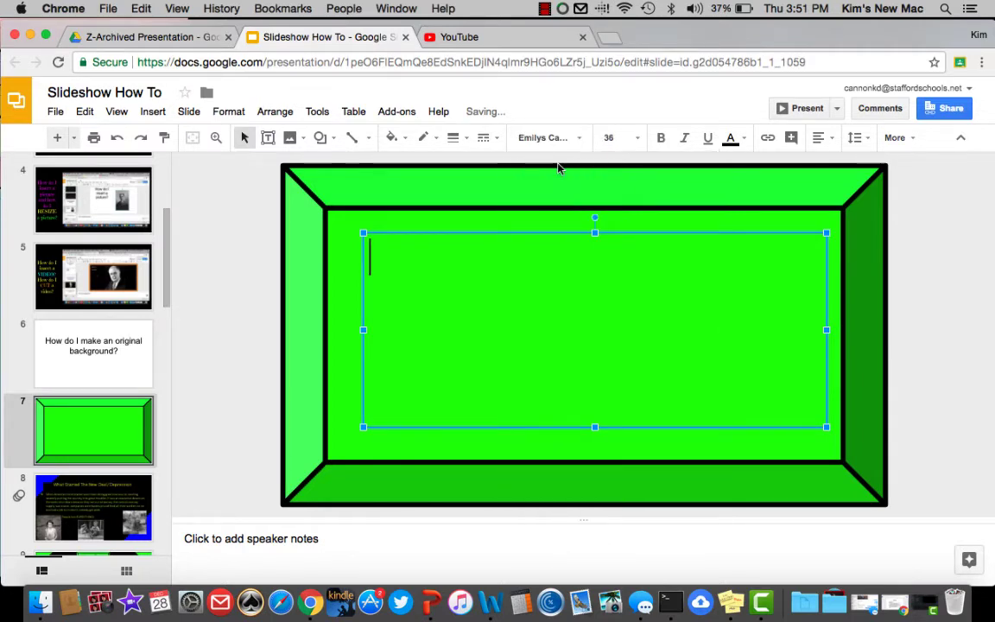
text(Impact o)
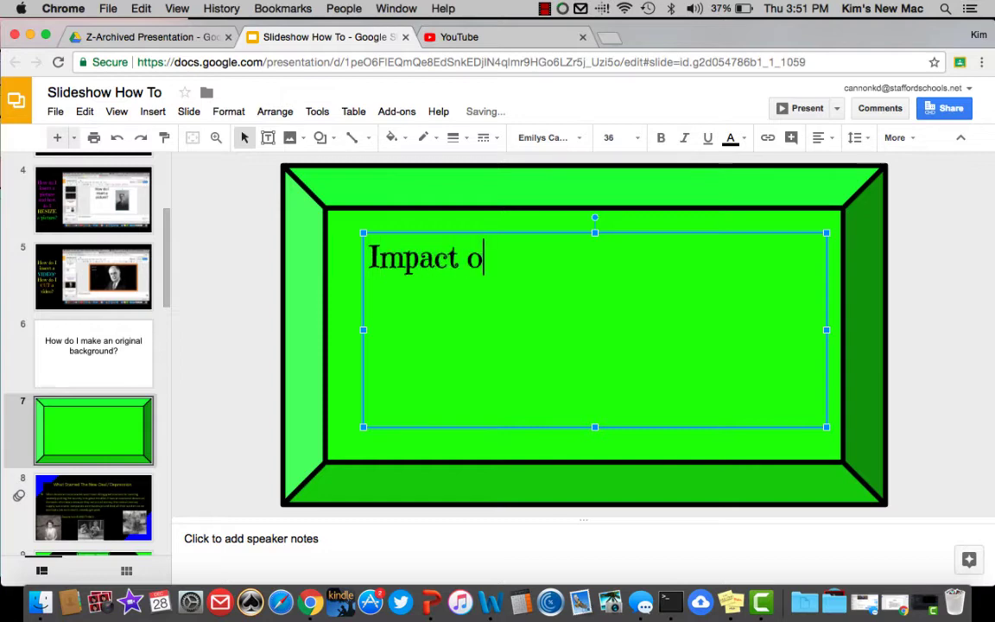
text(n Americans)
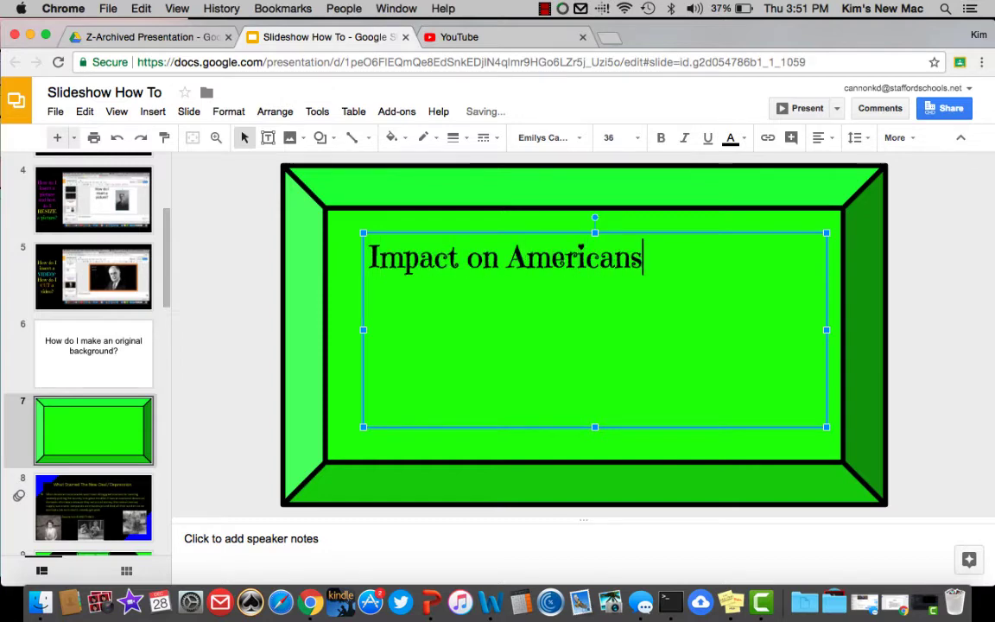
click(825, 138)
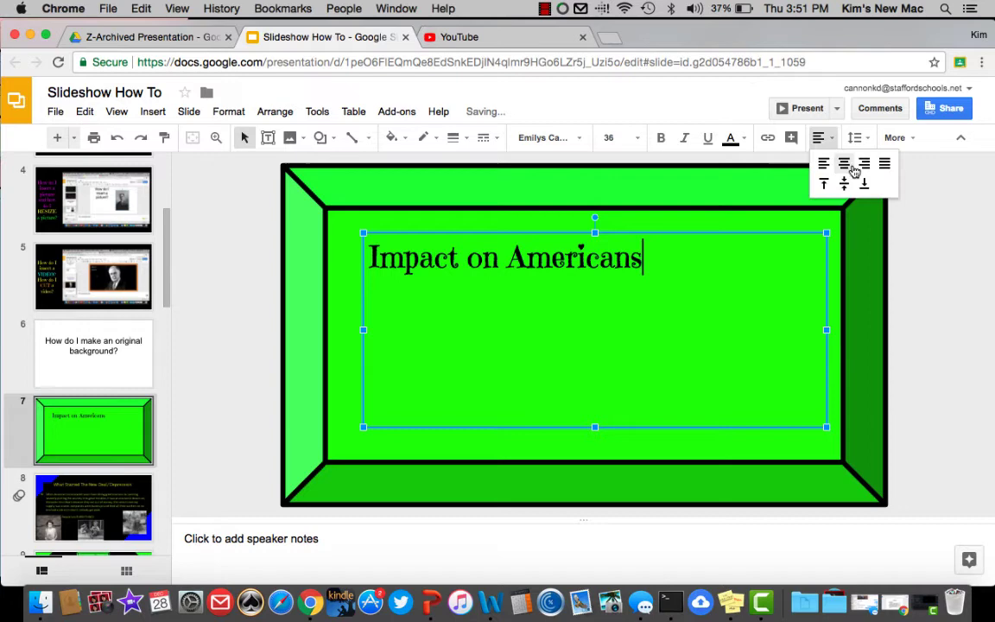
click(851, 165)
click(956, 207)
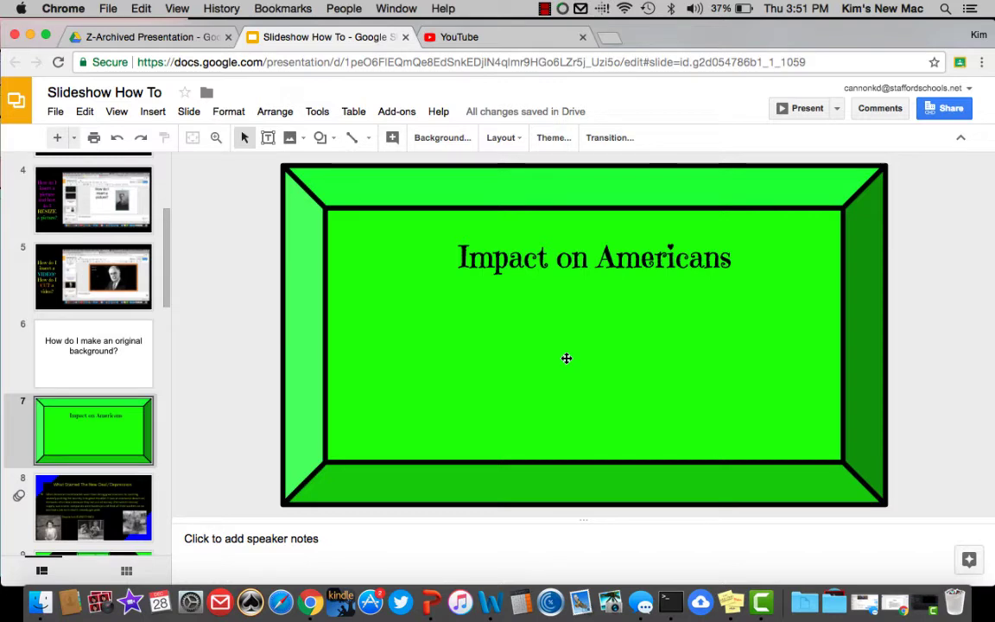
Delete the green frame image and the title text box from slide 7
click(347, 191)
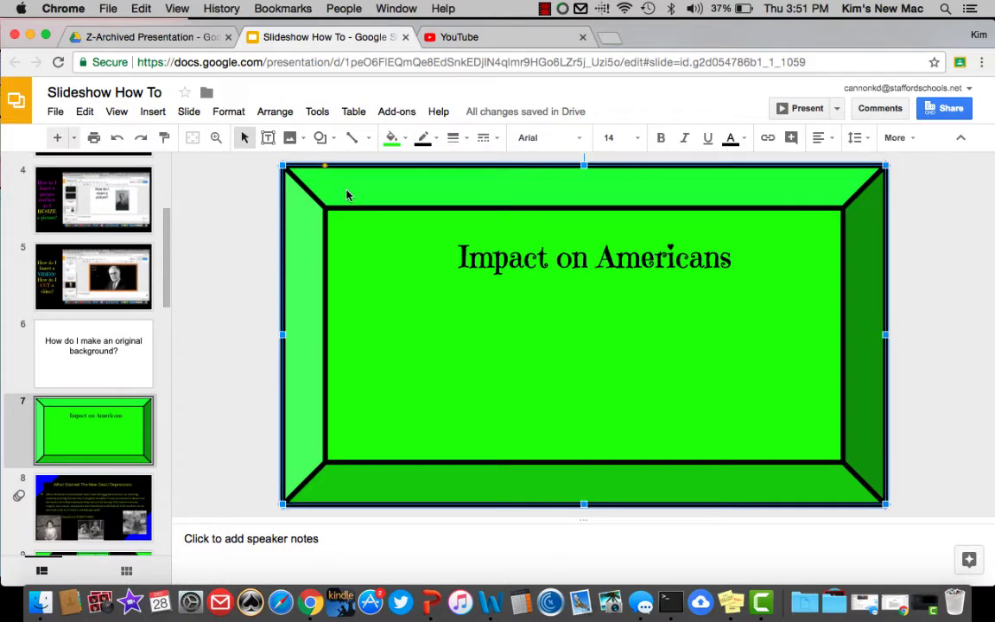
key(Delete)
click(508, 257)
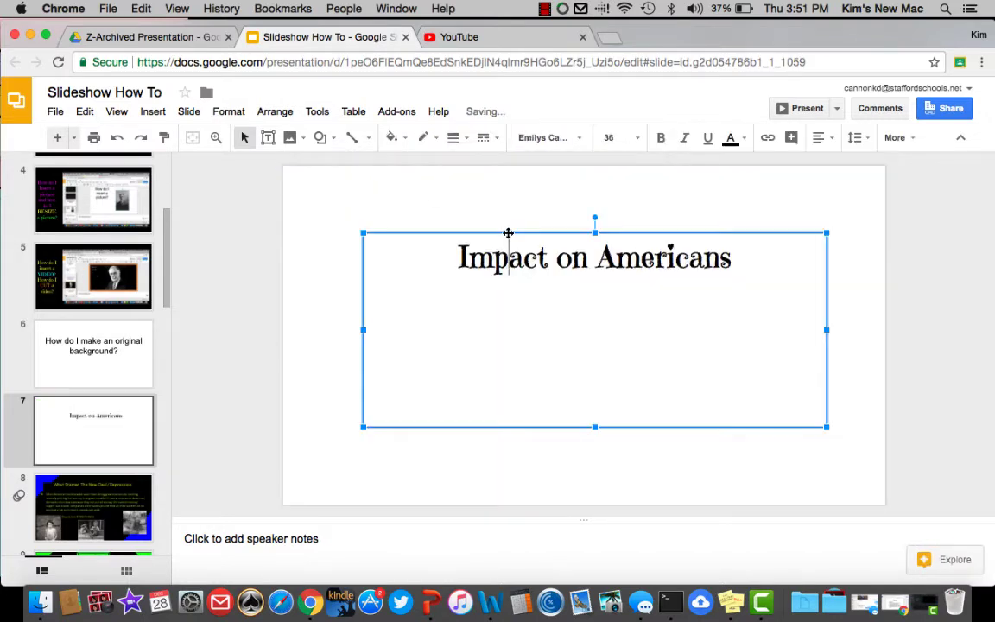
click(508, 233)
key(Delete)
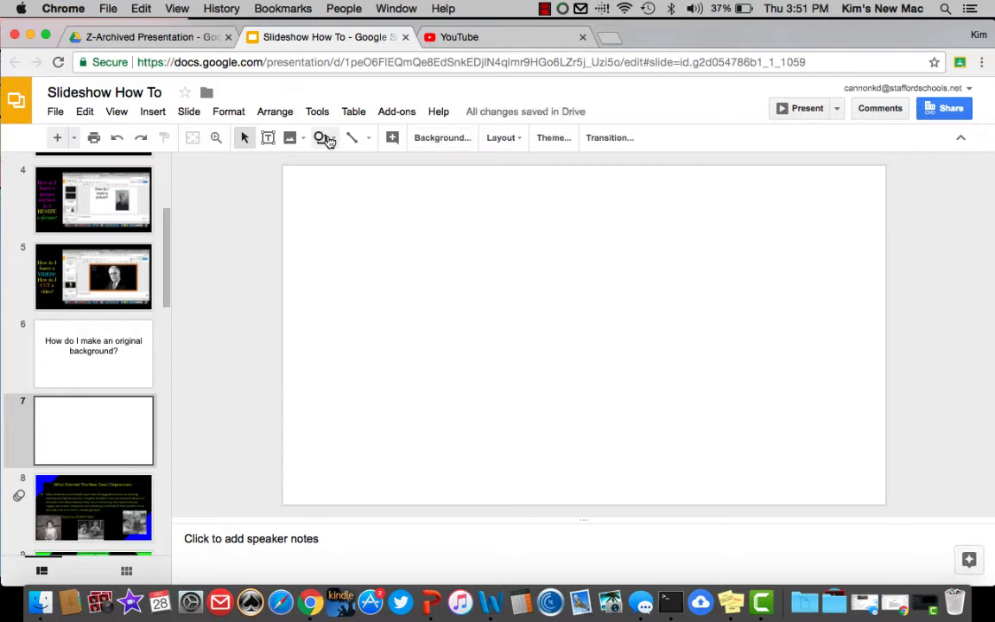
Draw a triangle, rotate it 180°, move it to the top-left corner, and fill it green
click(324, 139)
mouse_move(359, 164)
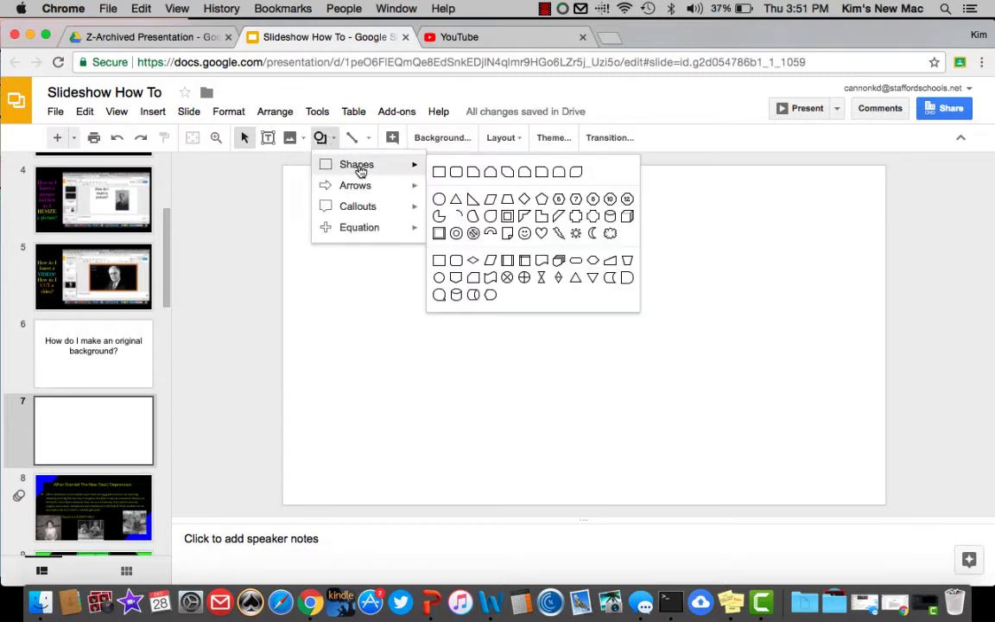
click(456, 200)
drag(318, 206, 420, 273)
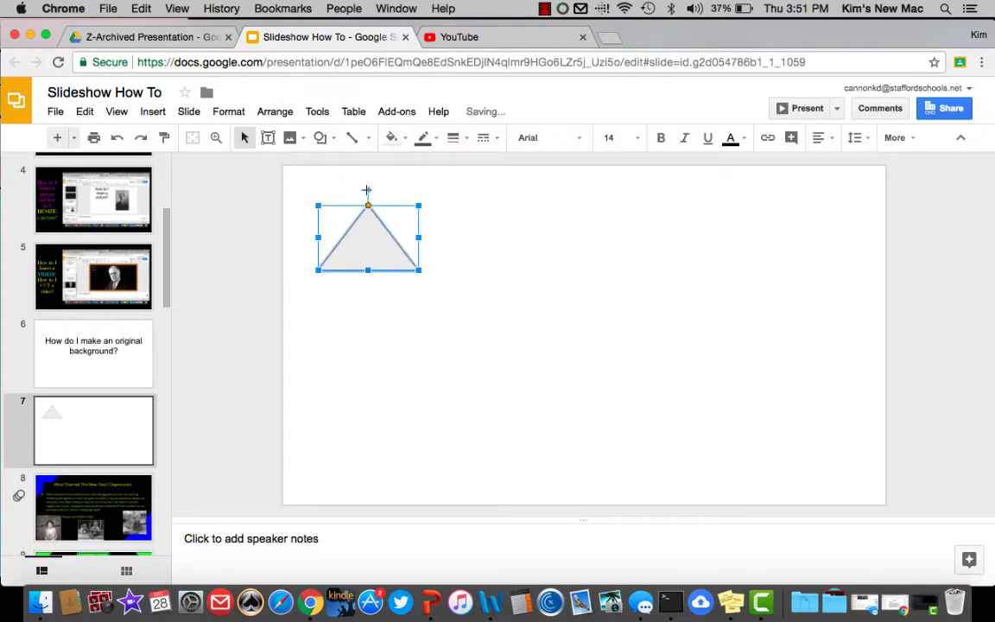
drag(367, 190, 368, 283)
drag(367, 231, 332, 191)
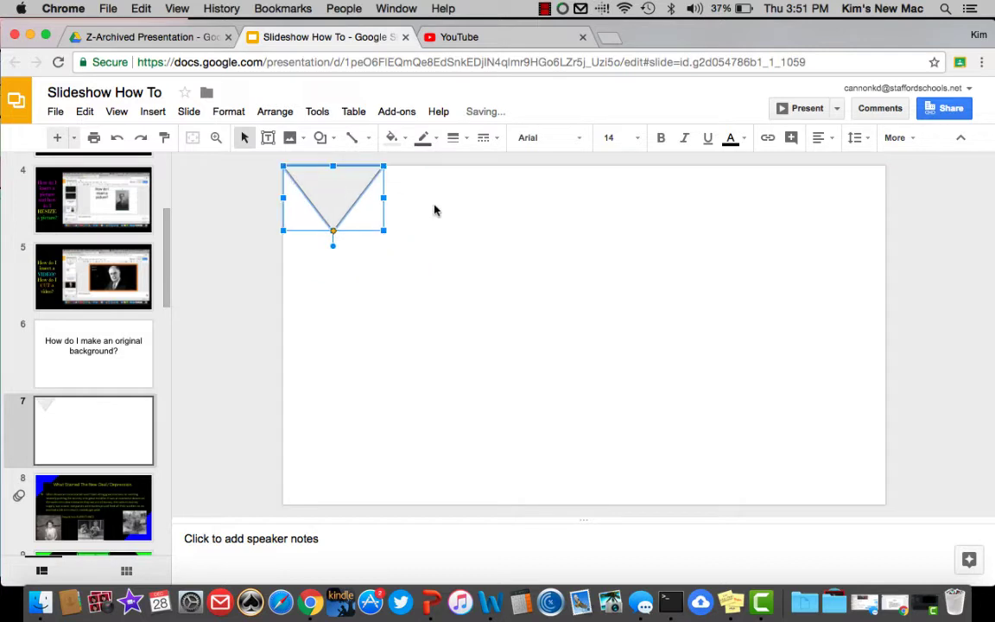
click(436, 211)
click(330, 195)
click(391, 137)
click(455, 231)
click(397, 234)
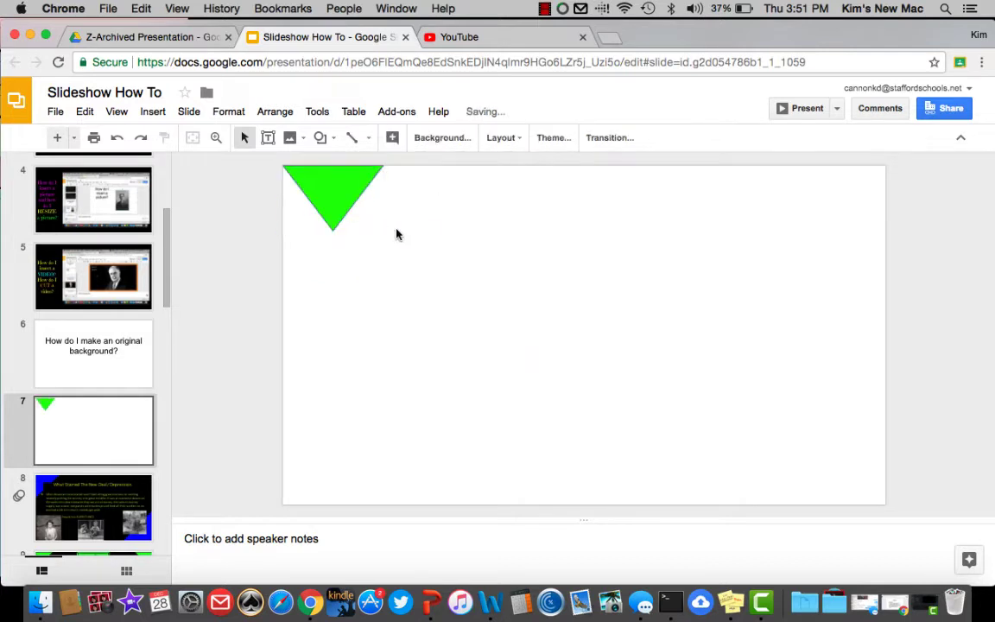
Add a yellow second triangle and a green third triangle along the top edge
click(349, 189)
drag(349, 189, 421, 177)
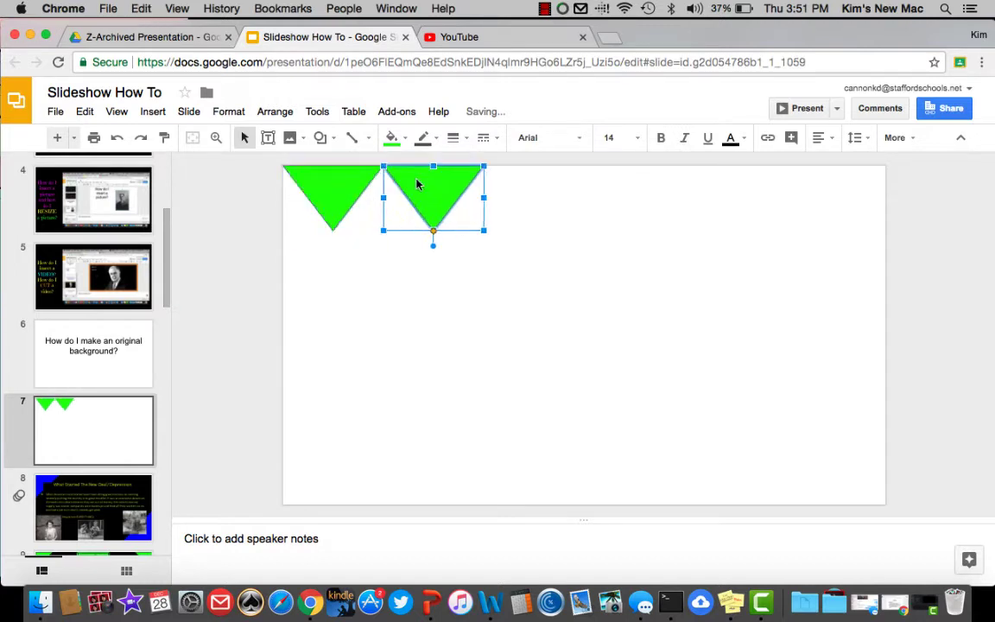
click(392, 137)
click(435, 231)
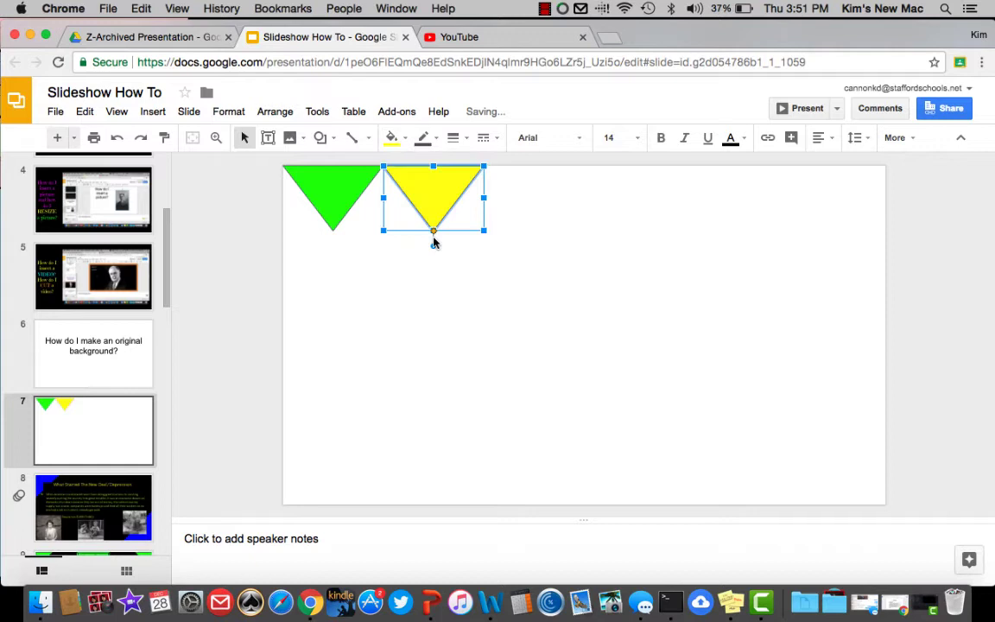
click(402, 283)
key(super+v)
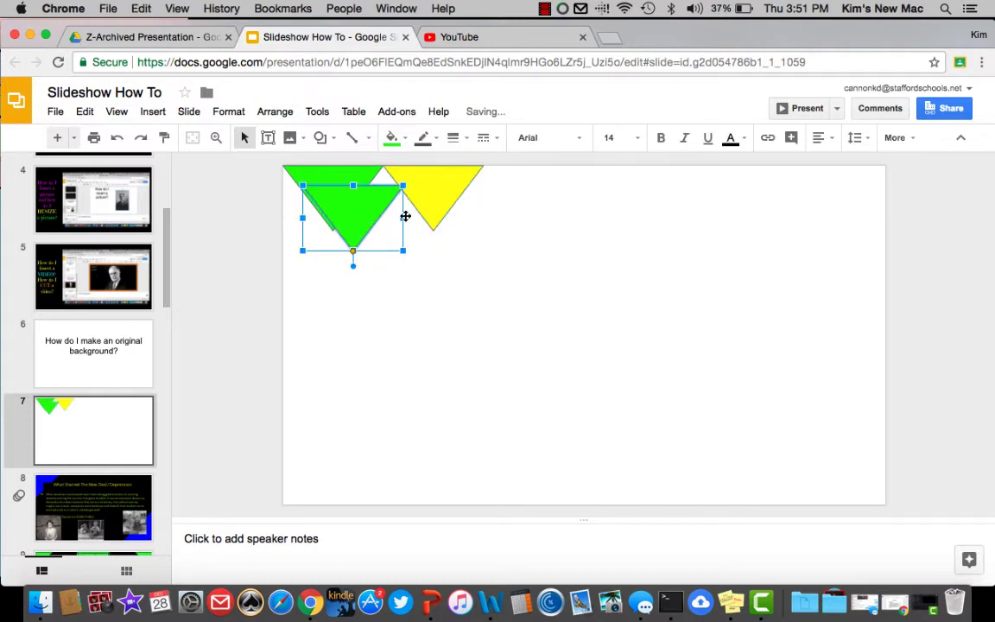
drag(405, 215, 541, 193)
click(522, 295)
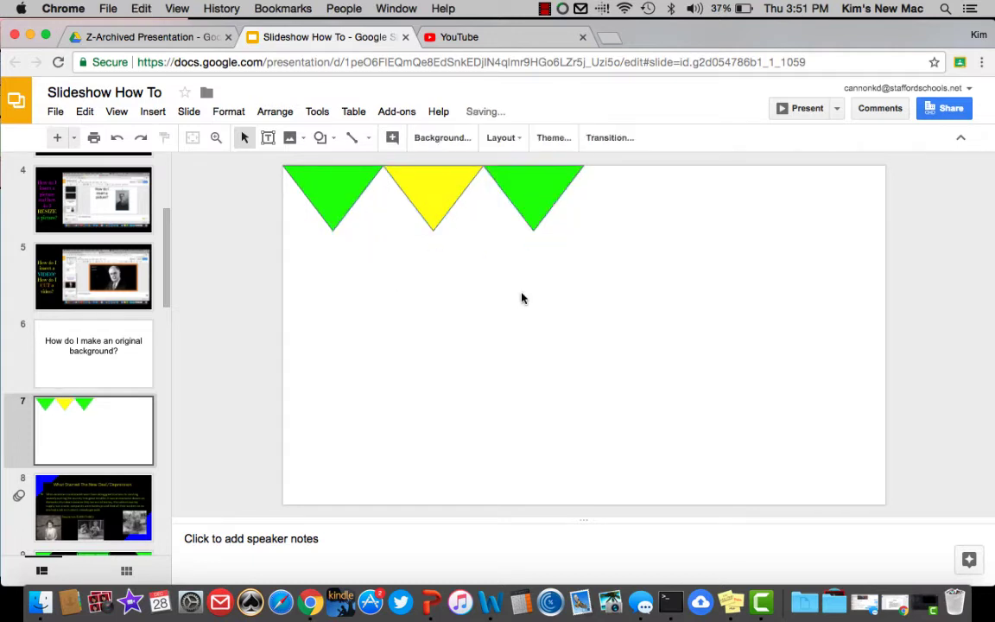
Extend the row with yellow, green, and yellow copies out to the top-right corner
click(438, 195)
key(super+c)
key(super+v)
drag(442, 200, 629, 194)
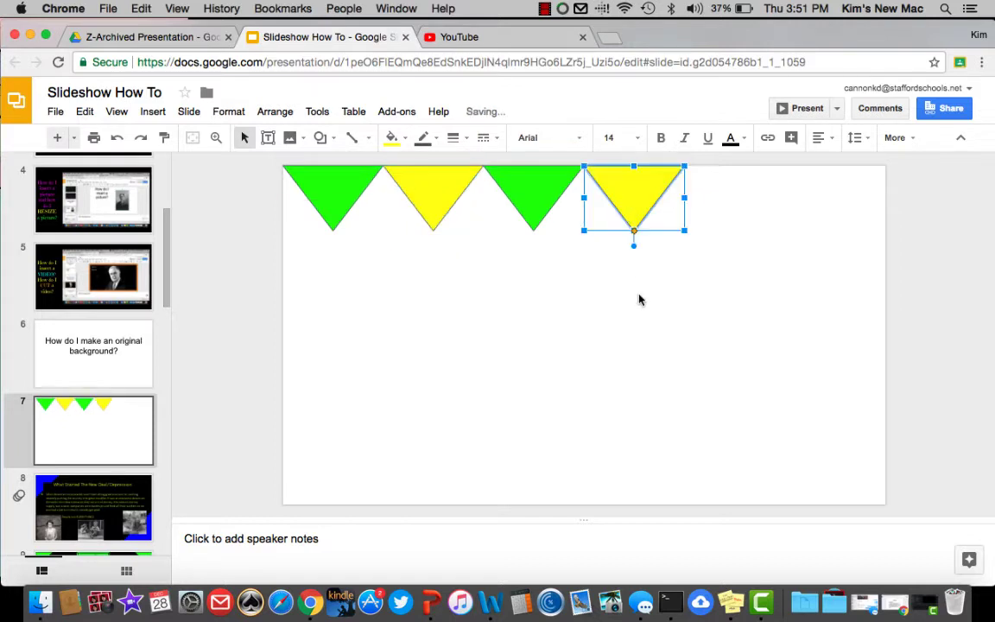
click(640, 300)
click(541, 205)
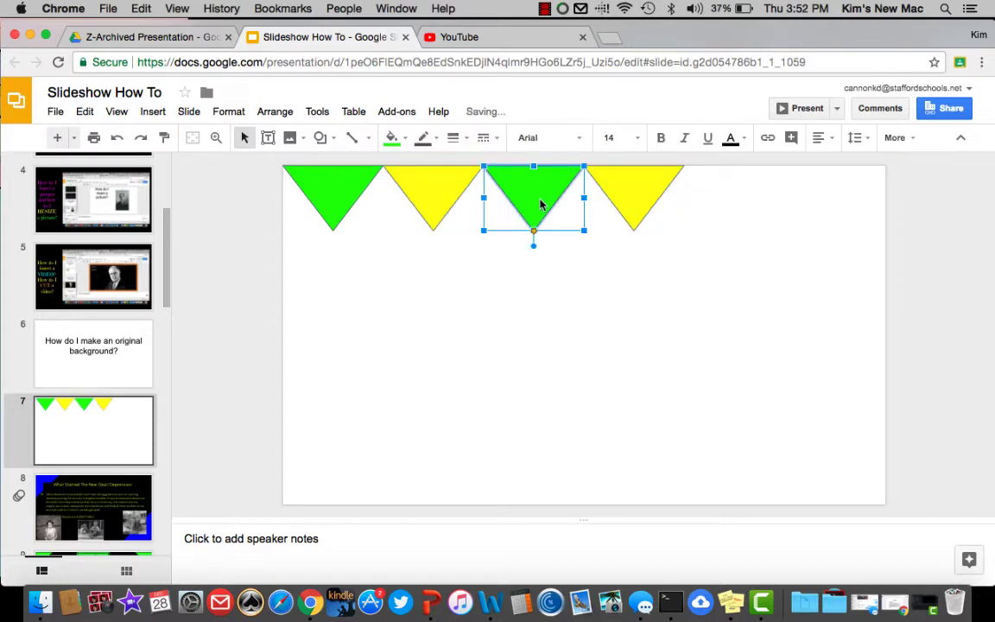
key(super+v)
drag(542, 207, 731, 195)
click(614, 195)
key(super+c)
key(super+v)
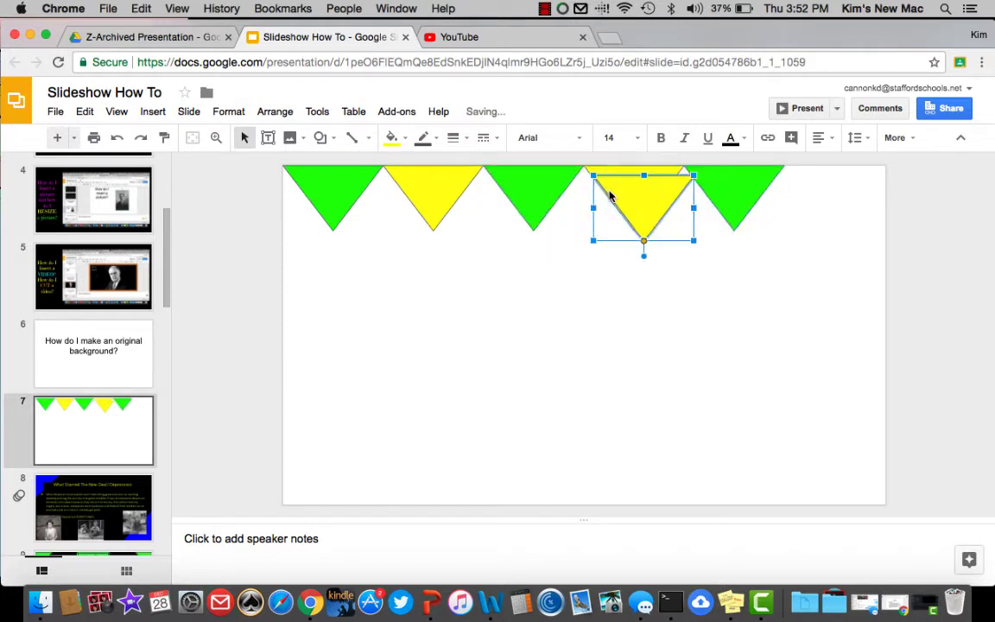
drag(630, 173, 833, 192)
click(790, 290)
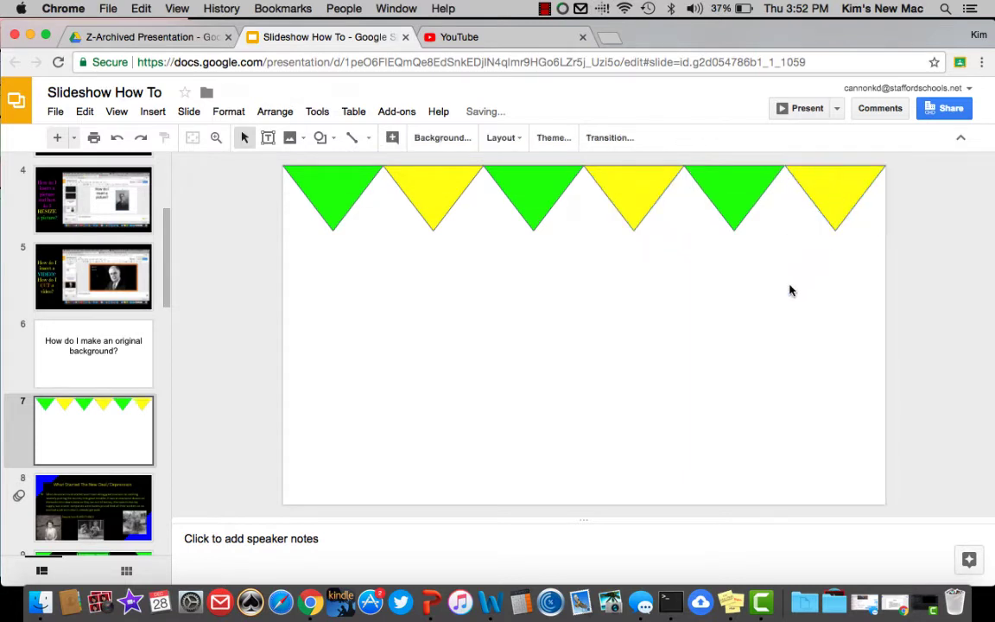
Group the six top triangles into a single banner
click(331, 195)
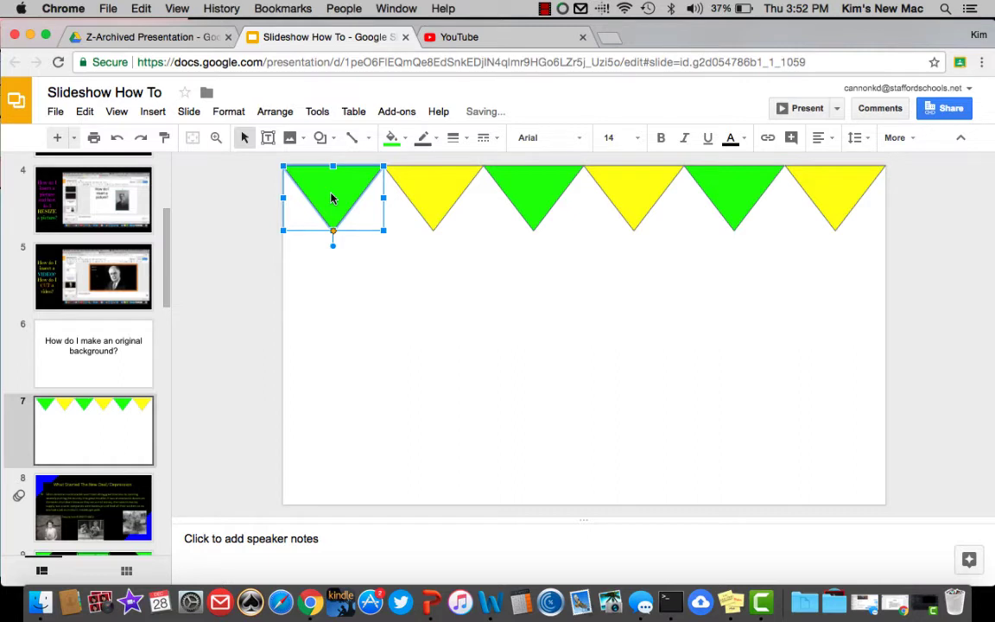
shift+click(414, 187)
shift+click(518, 195)
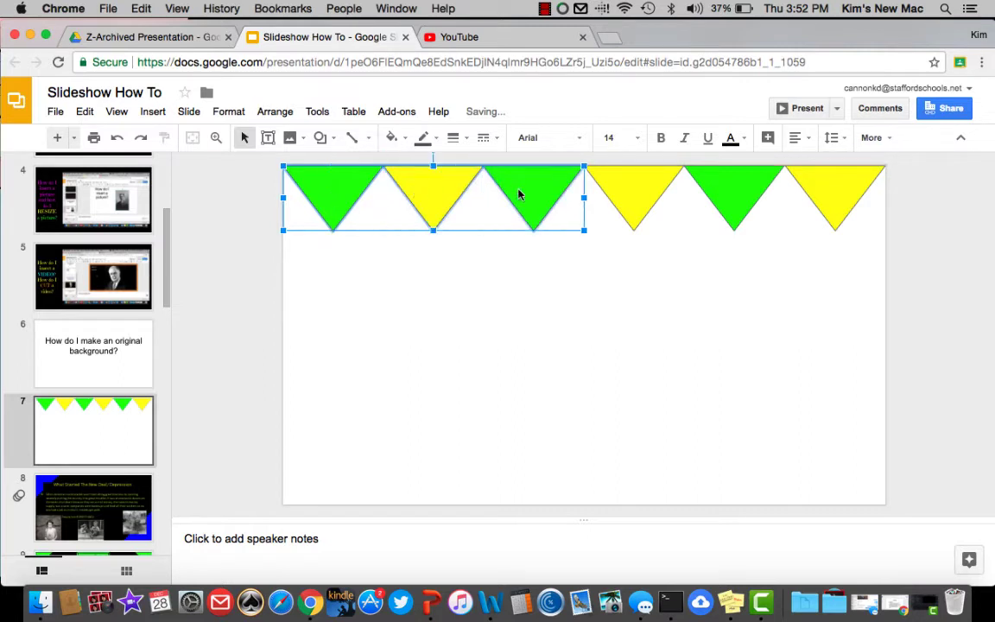
shift+click(619, 191)
shift+click(735, 186)
shift+click(824, 188)
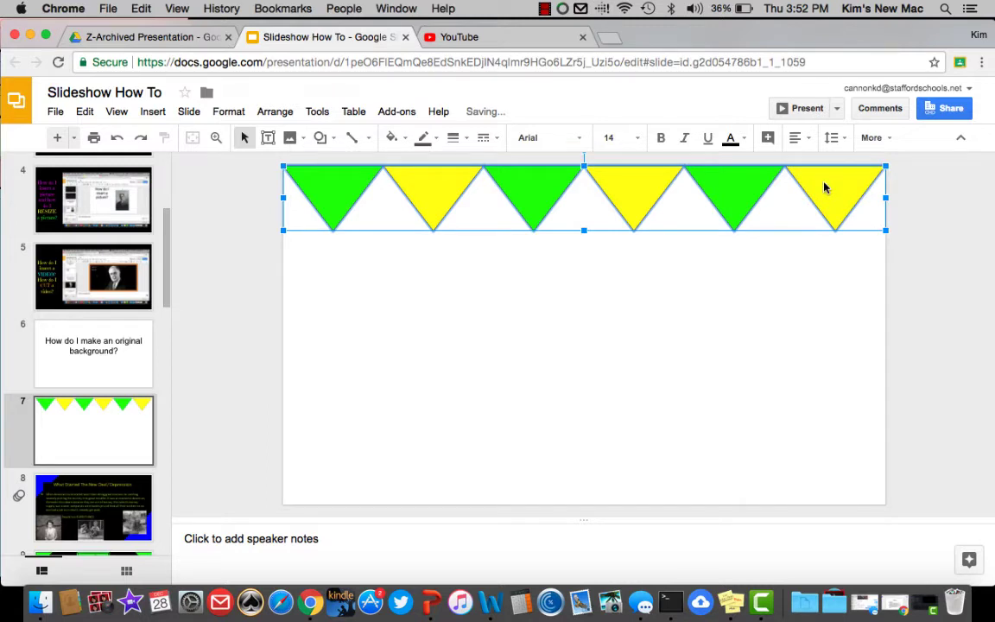
right_click(824, 188)
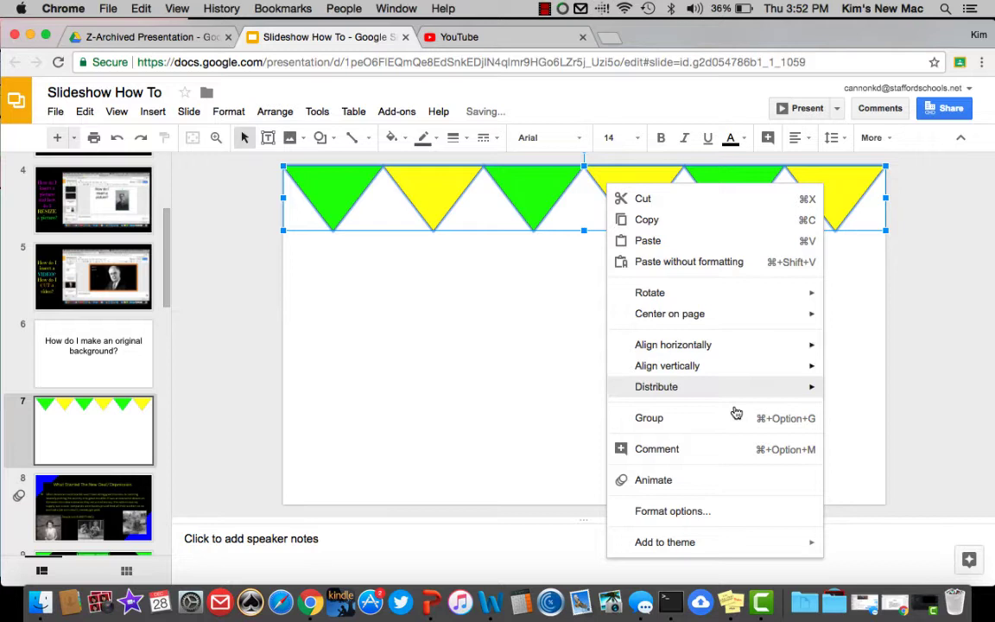
click(655, 420)
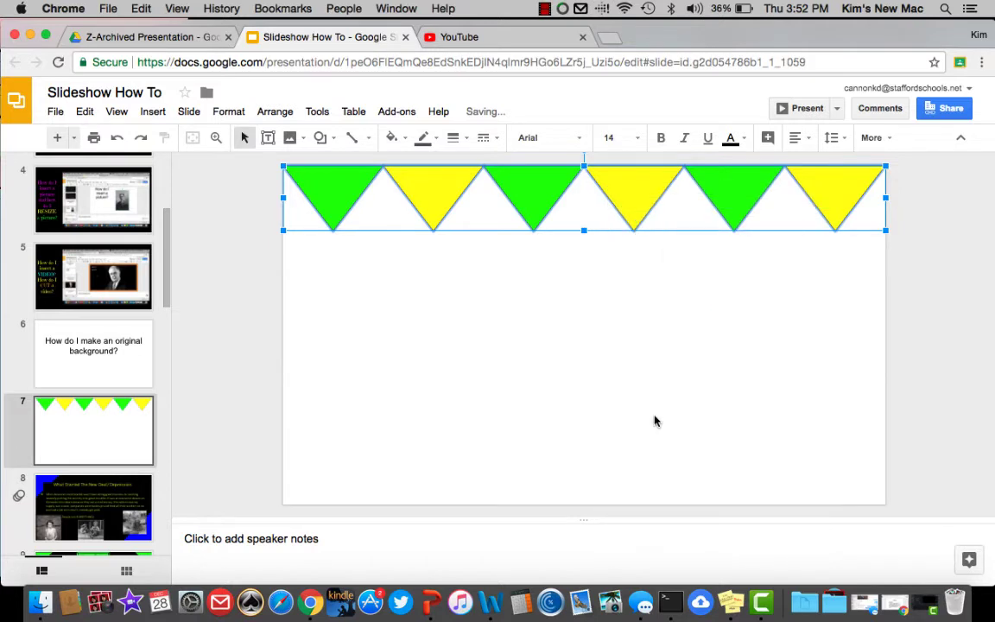
click(956, 267)
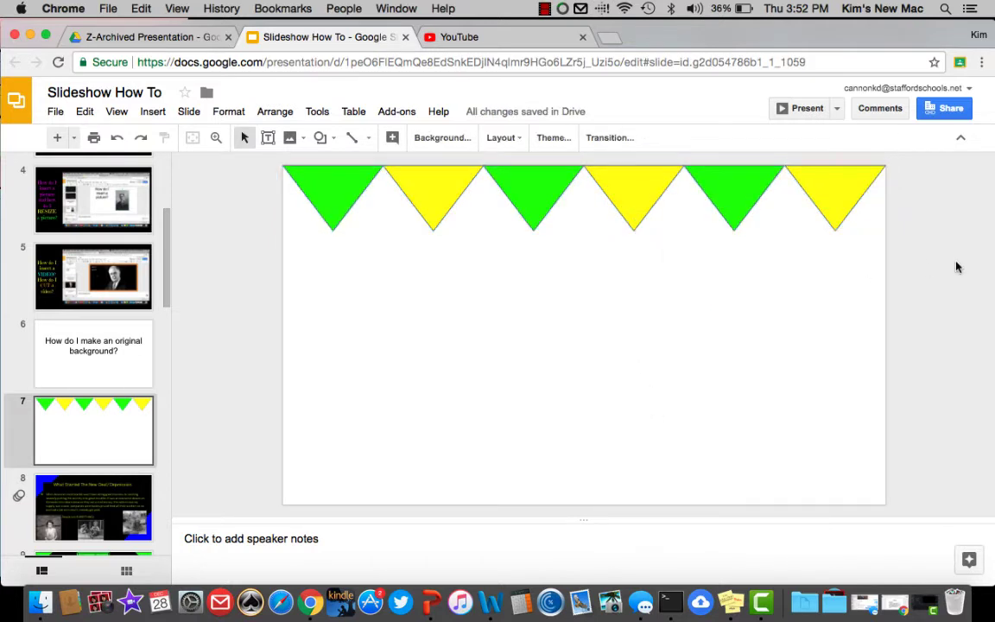
Paste a copy of the banner, move it to the slide bottom, and flip it 180°
click(707, 181)
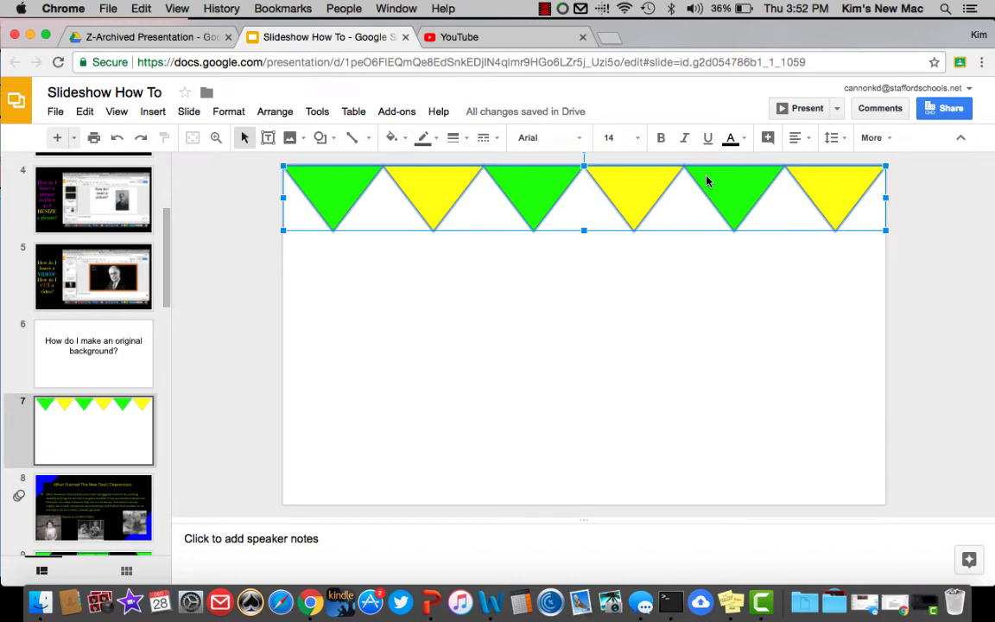
click(615, 260)
key(ctrl+v)
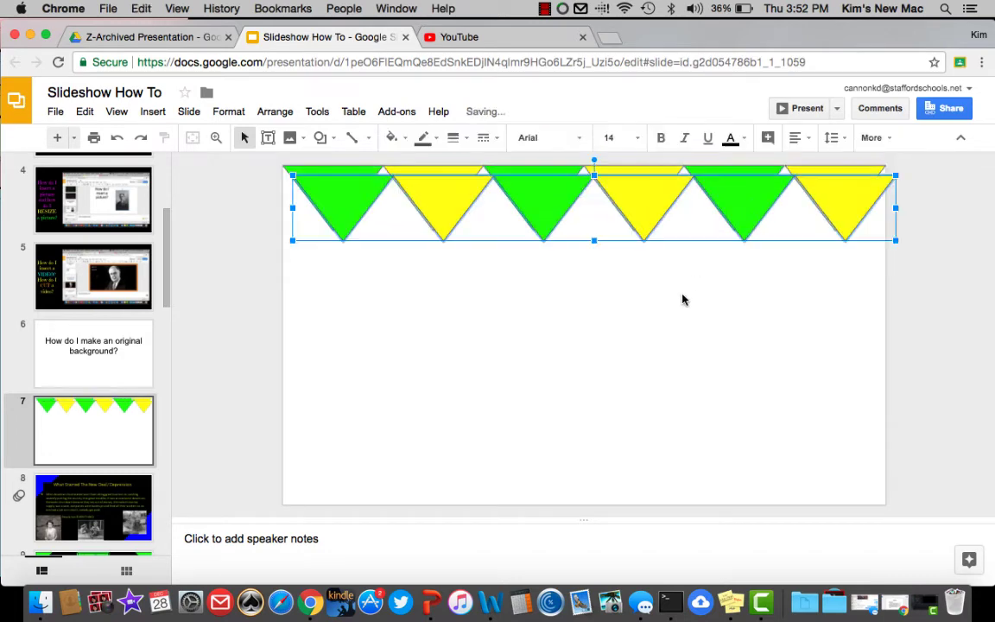
drag(638, 200, 633, 392)
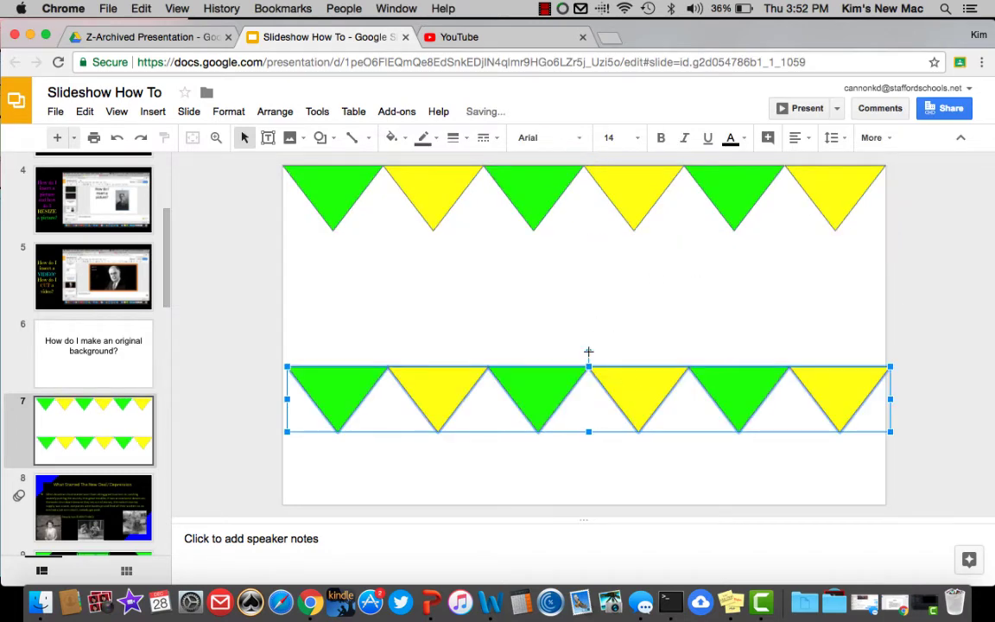
drag(589, 352, 605, 478)
click(271, 360)
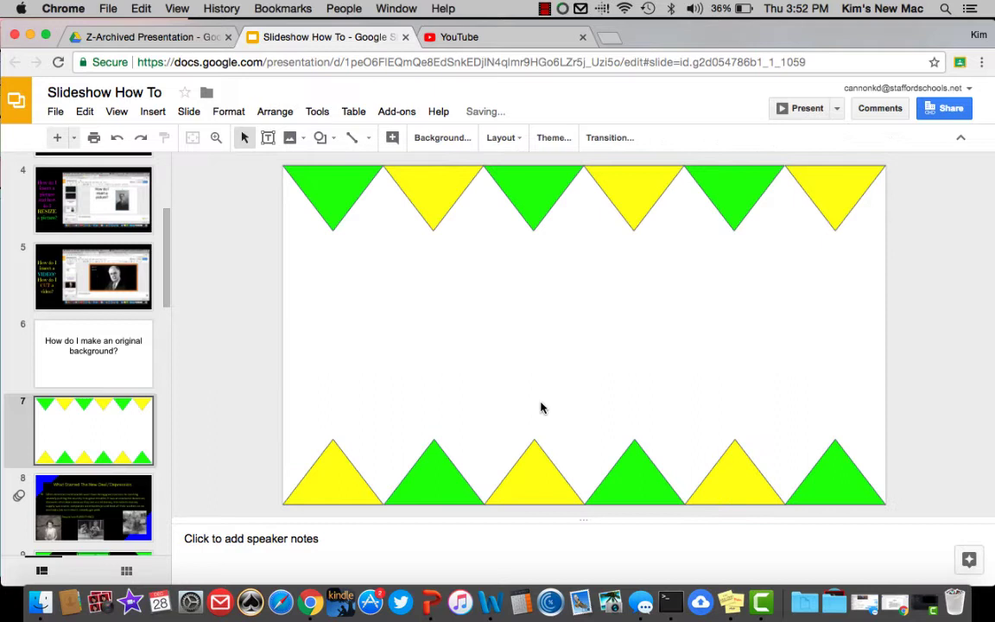
click(442, 193)
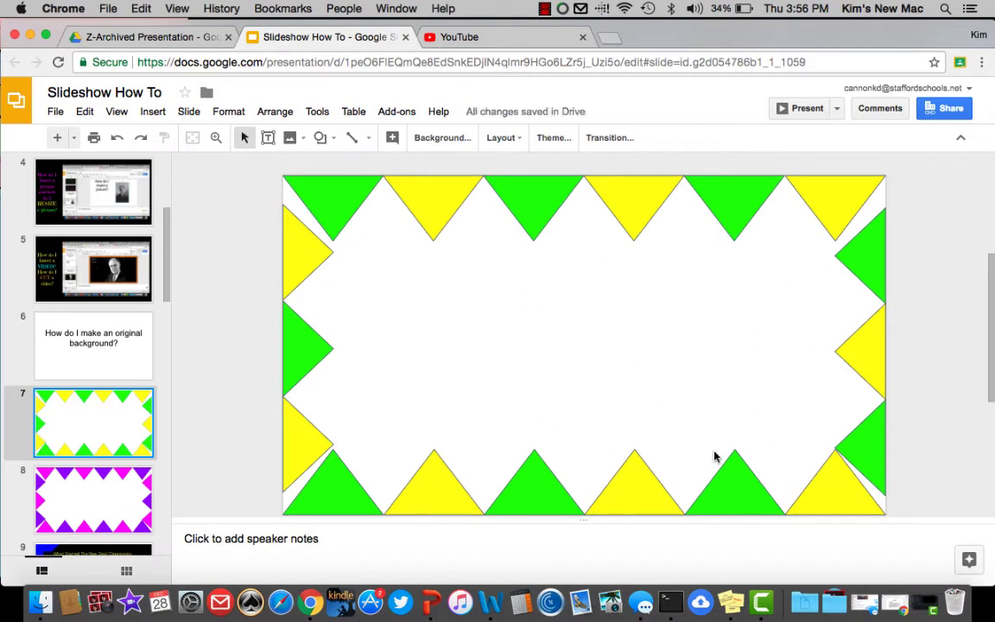
Duplicate slide 7, then delete the duplicate slide
right_click(126, 422)
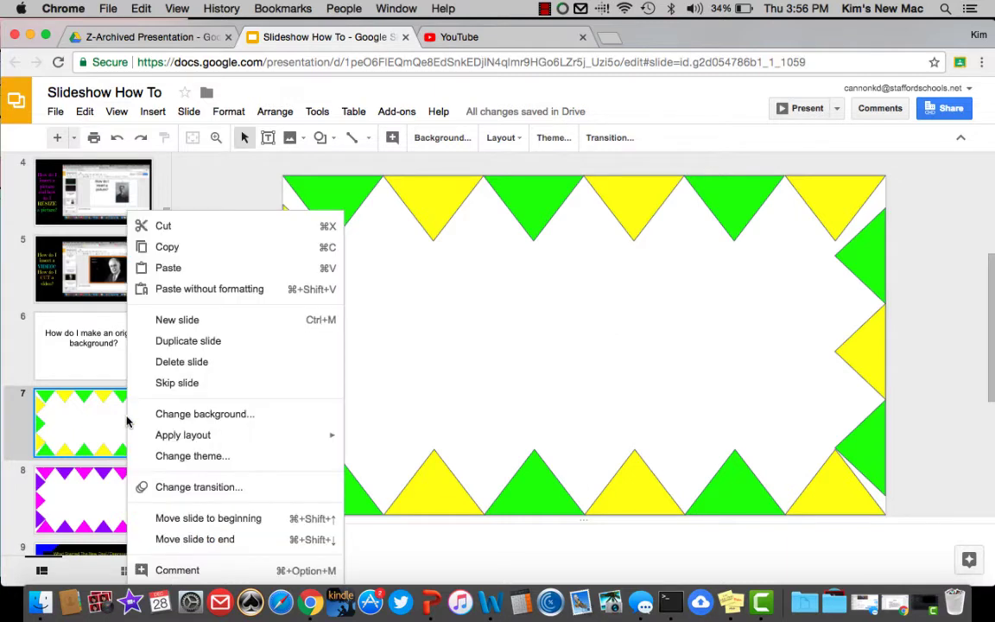
click(175, 344)
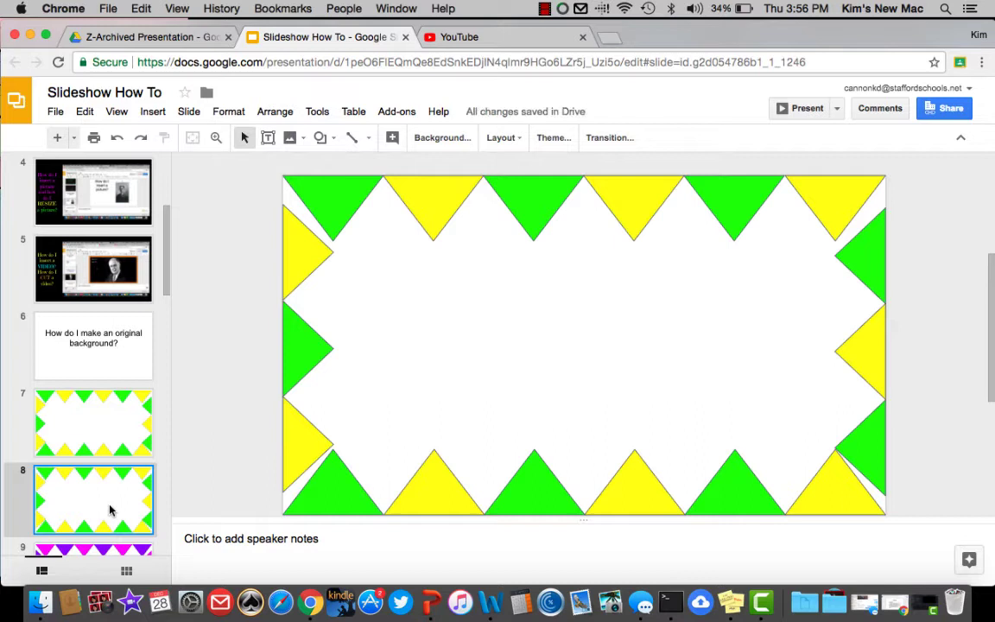
key(Delete)
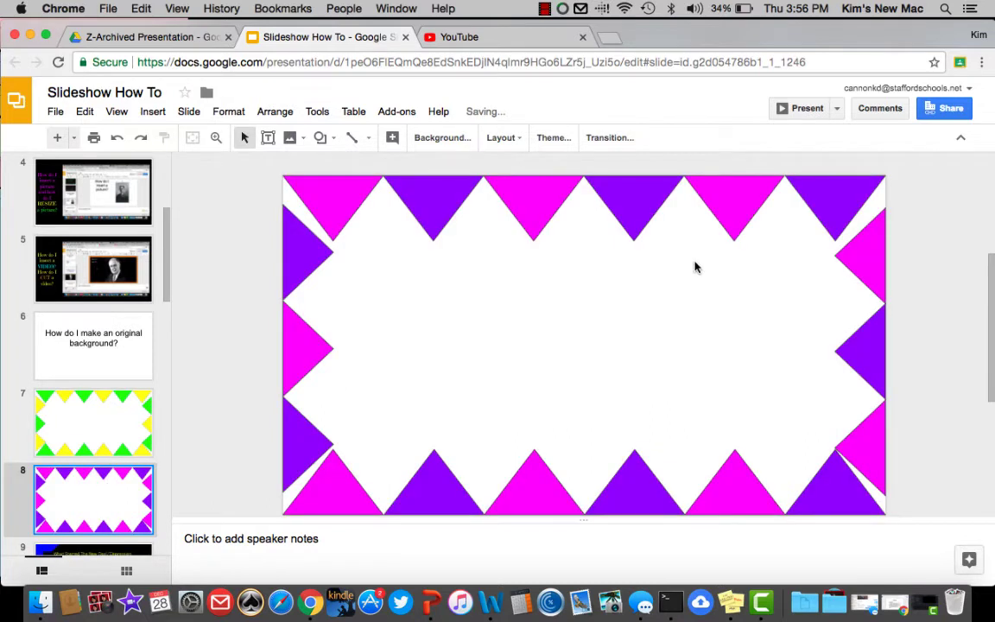
On the magenta slide, select triangles in the top and right strips, then delete the top strip
click(335, 205)
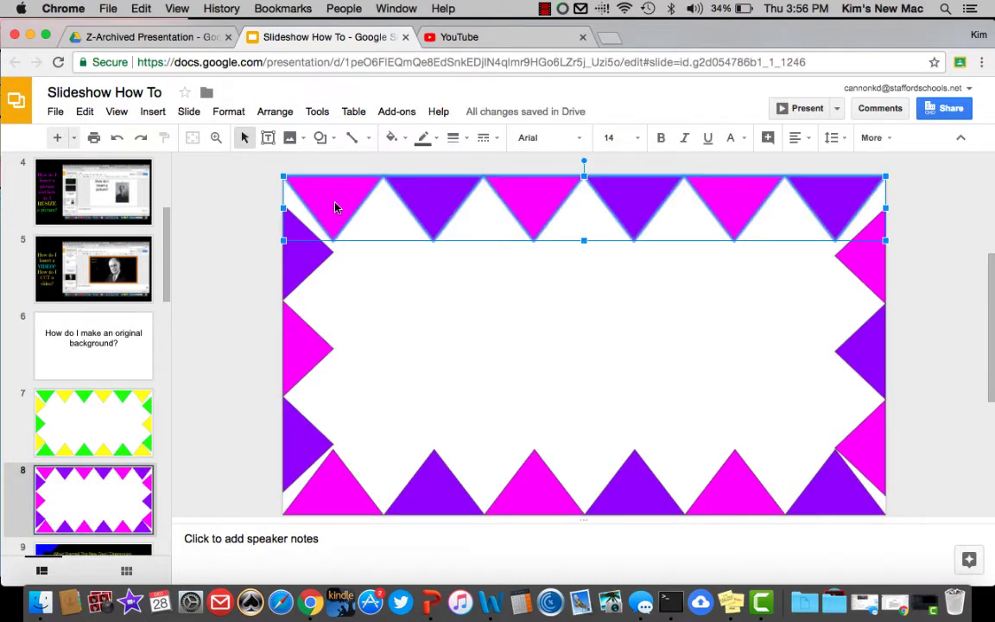
click(440, 204)
click(553, 188)
click(636, 192)
click(743, 201)
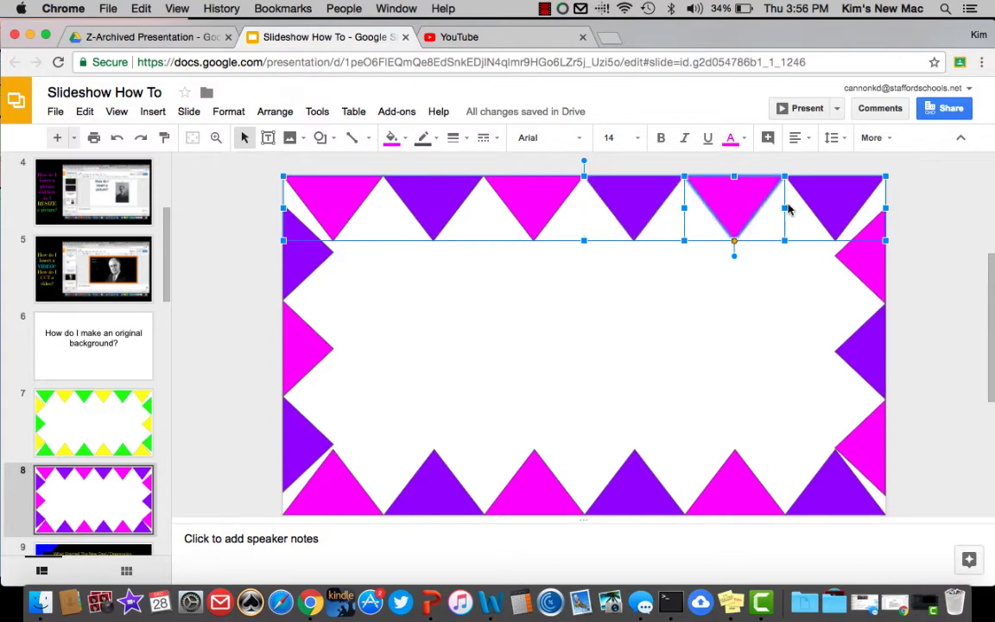
click(825, 211)
click(856, 283)
click(866, 435)
click(864, 455)
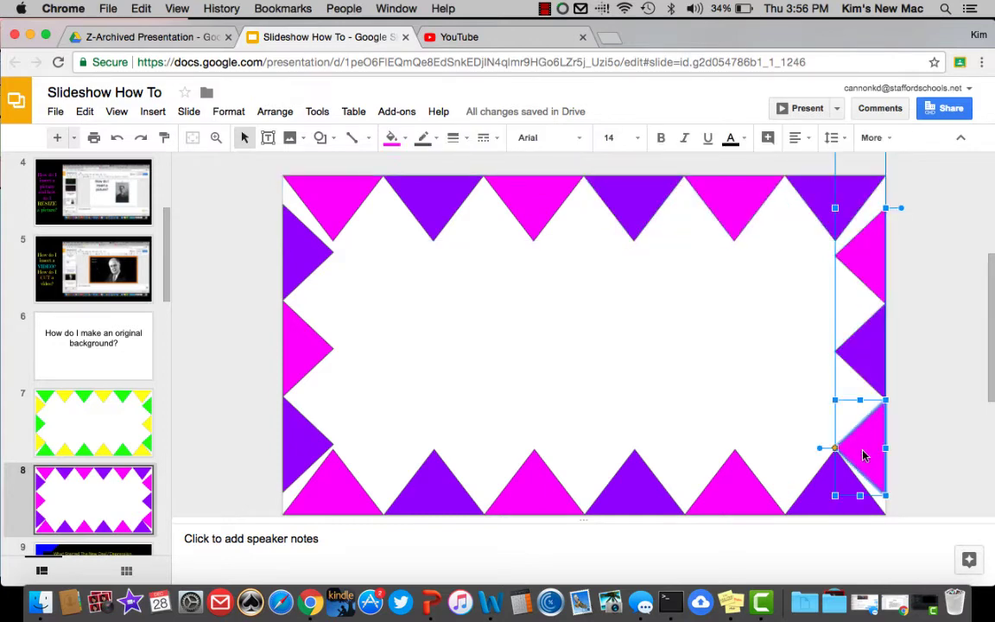
click(219, 439)
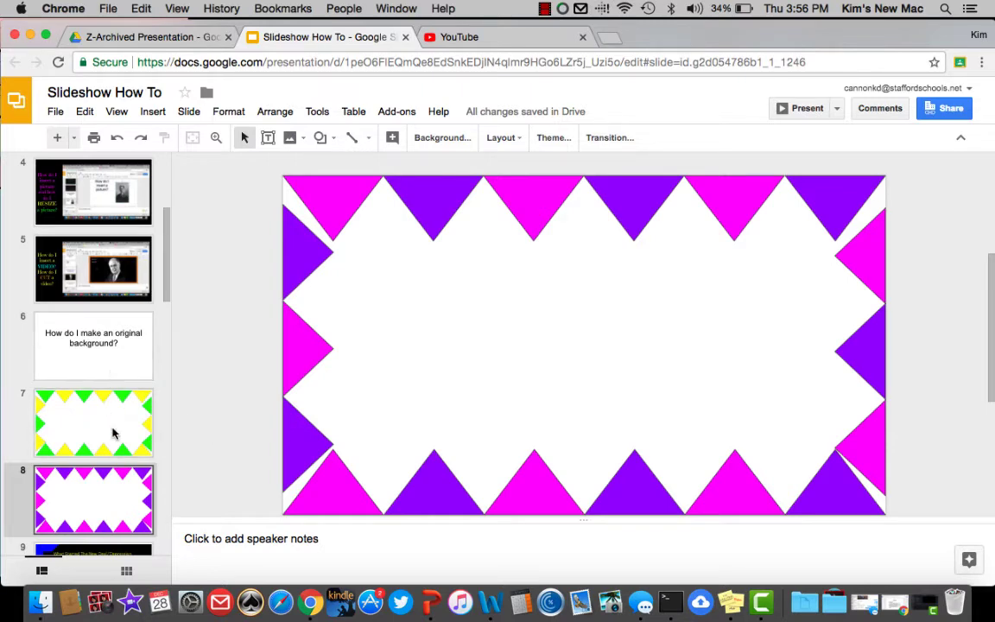
click(363, 187)
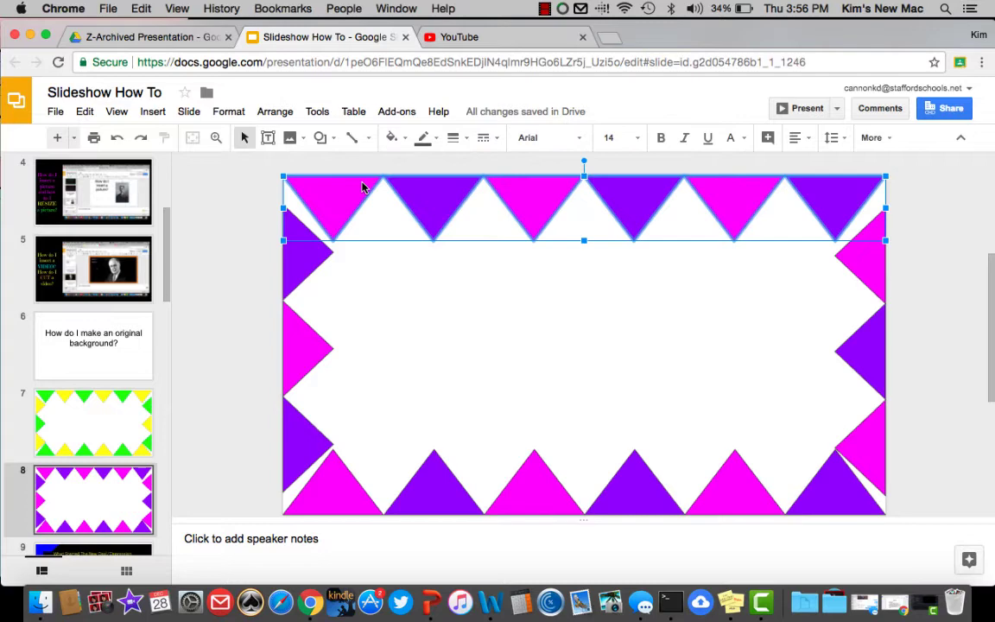
key(Delete)
Delete the left, bottom, and right triangle strips from slide 8
click(302, 337)
key(Delete)
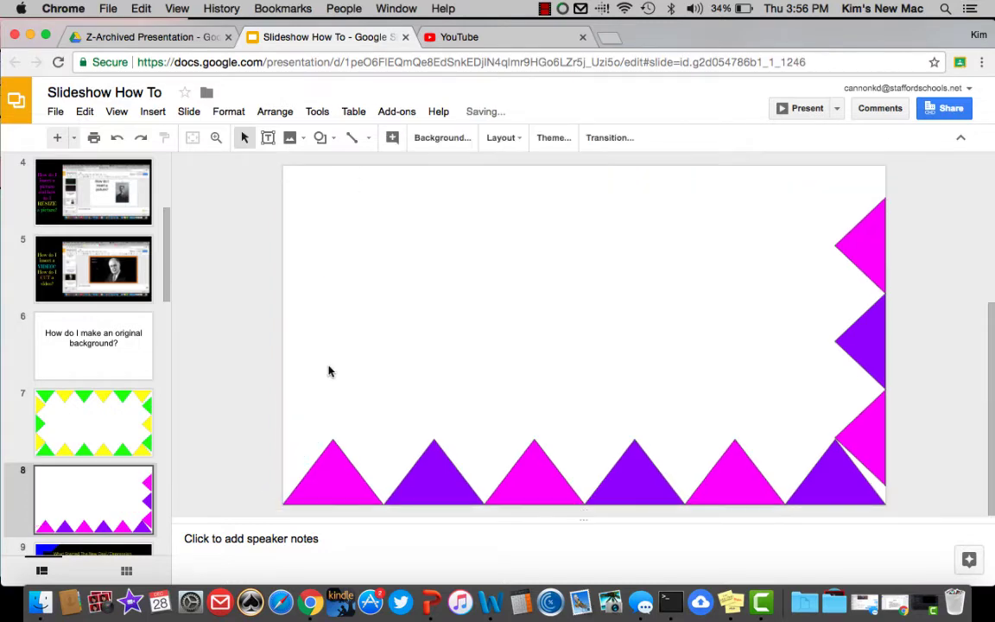
click(333, 476)
key(Delete)
click(860, 246)
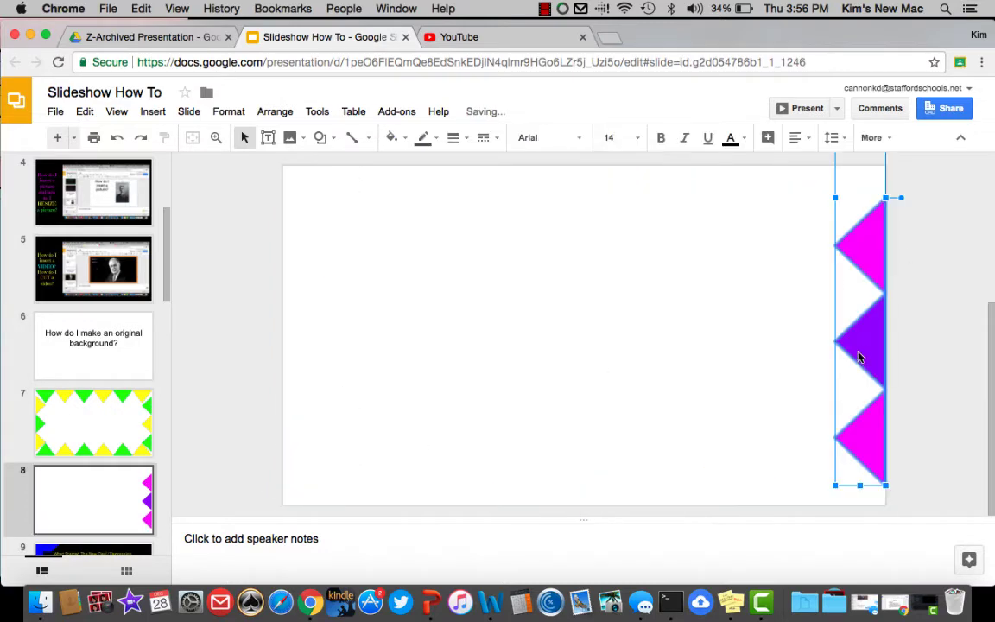
key(Delete)
Draw a parallelogram in the top-left corner and paste copies, one placed beside it
click(328, 142)
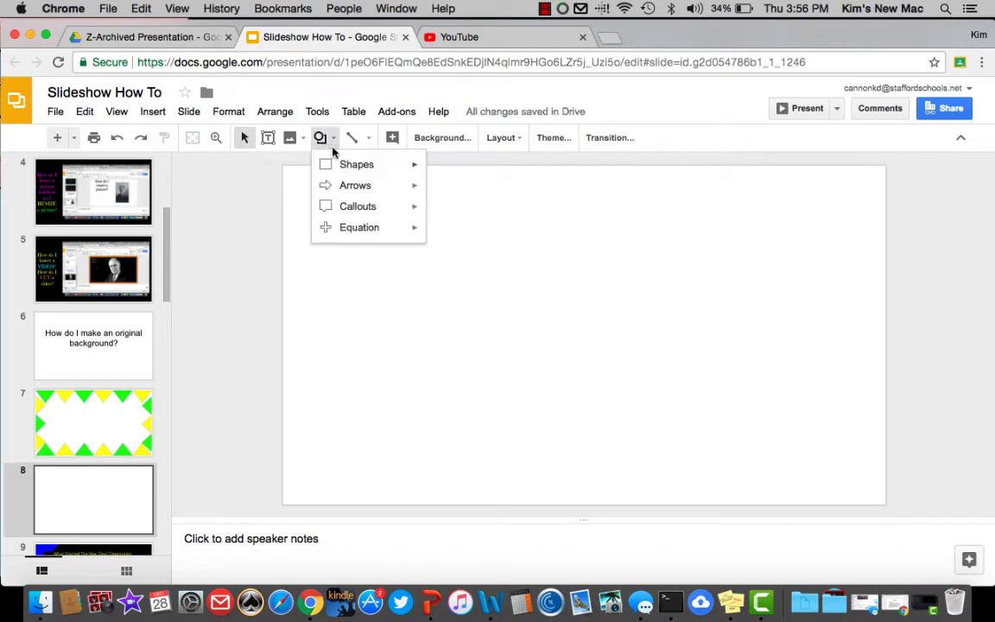
mouse_move(350, 164)
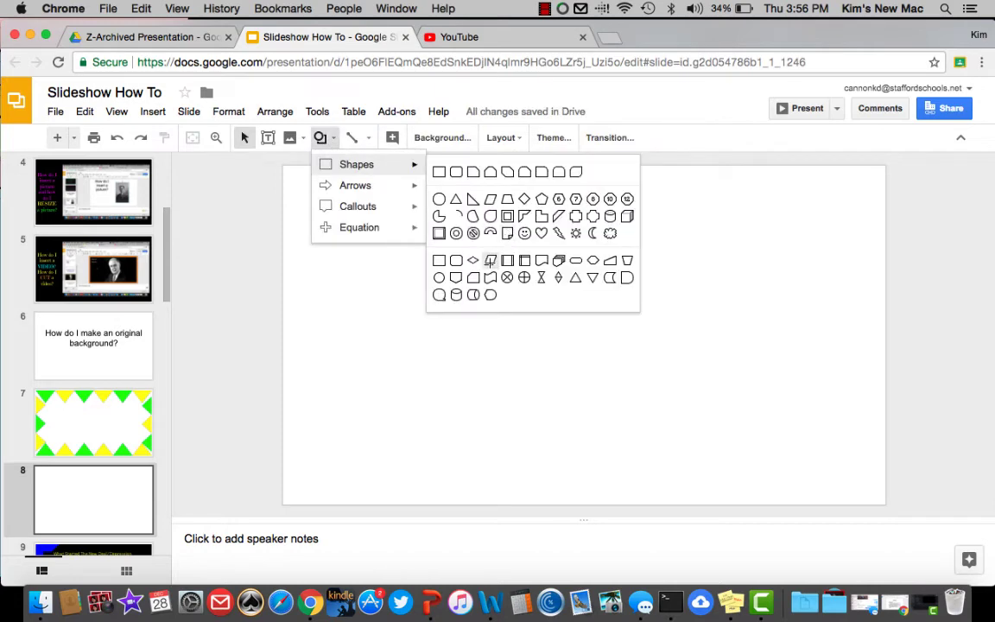
click(439, 172)
mouse_move(352, 202)
mouse_down()
mouse_move(409, 244)
mouse_move(393, 260)
mouse_move(402, 259)
mouse_up()
drag(356, 231, 333, 195)
click(373, 206)
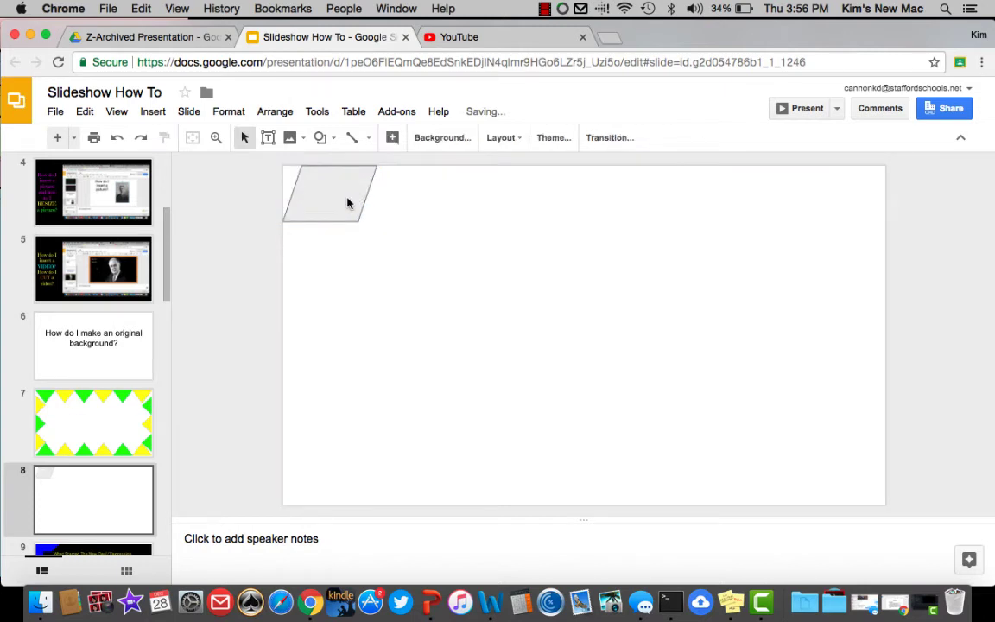
click(347, 203)
key(super+c)
key(super+v)
drag(345, 202, 532, 233)
key(super+v)
Rotate and widen the third parallelogram into a diamond at the right edge, then return to slide 7
click(607, 195)
click(511, 204)
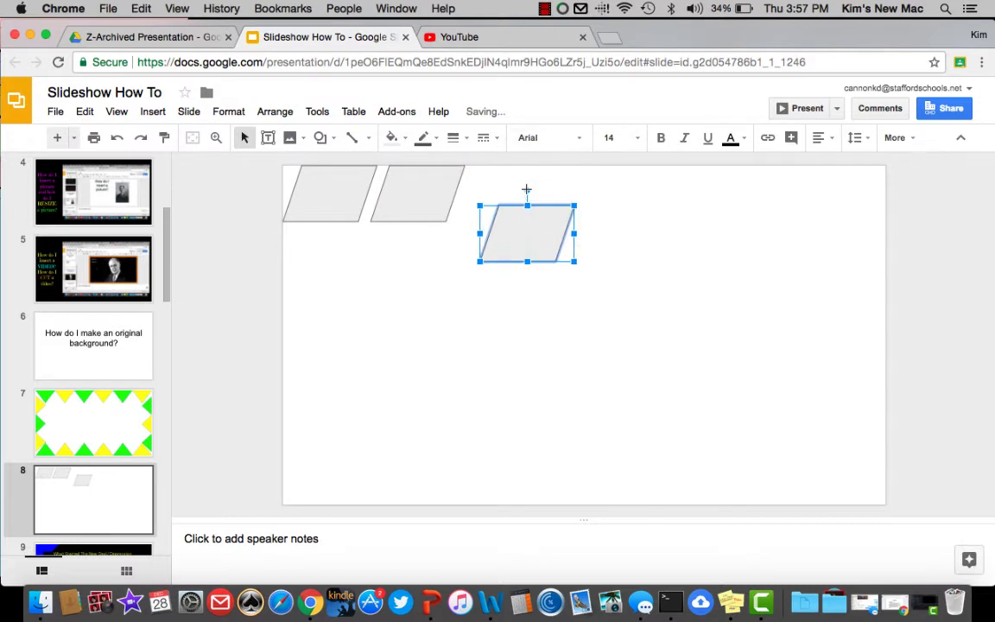
drag(526, 189, 467, 197)
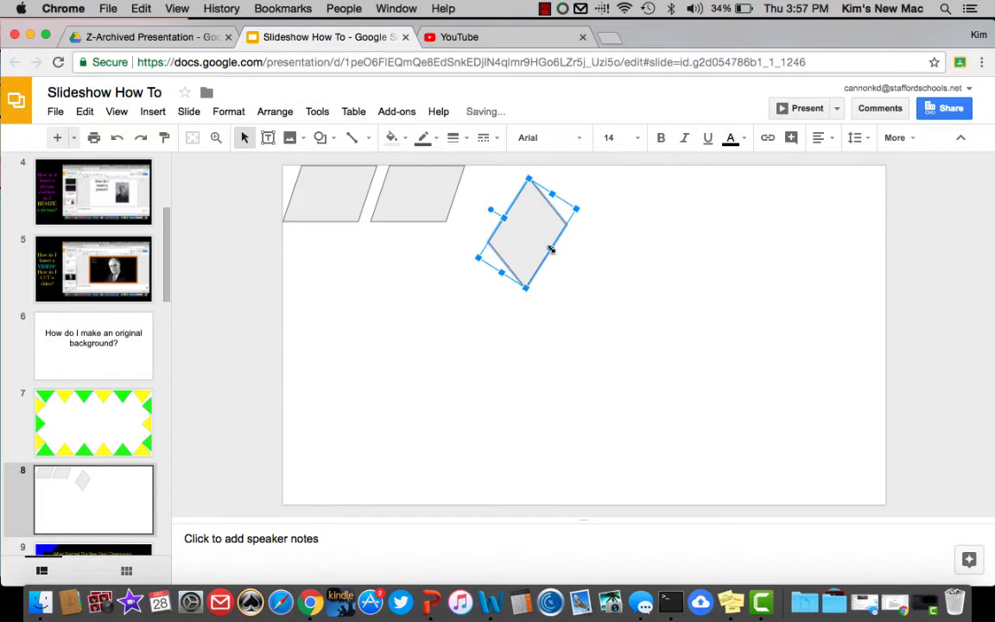
drag(550, 249, 846, 216)
click(620, 256)
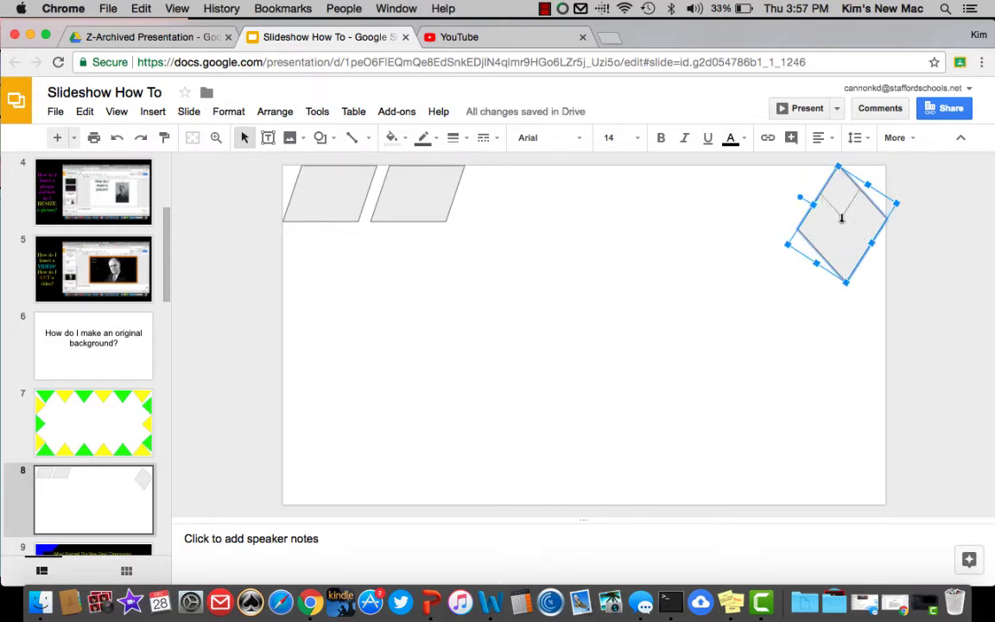
click(795, 251)
drag(863, 188, 873, 190)
click(806, 240)
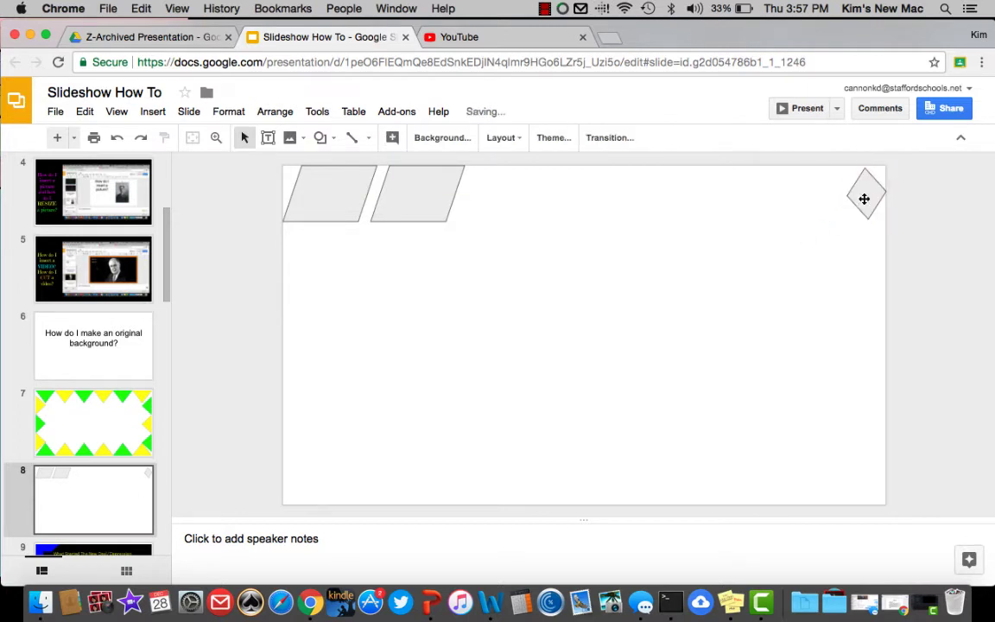
click(49, 394)
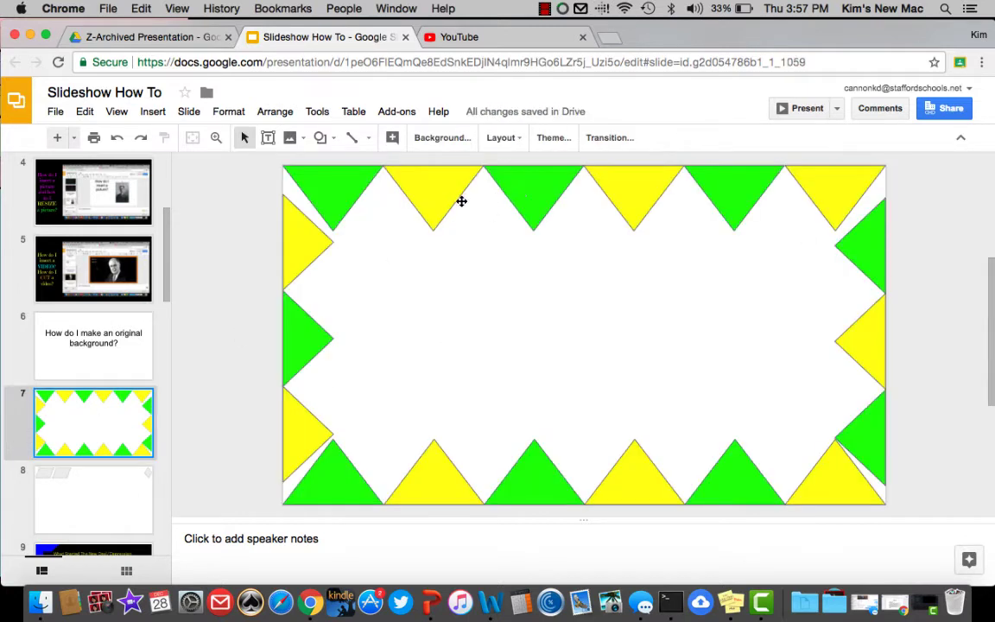
Give slide 7's top triangle row an 8px outline, undoing a trial transparent outline
click(433, 200)
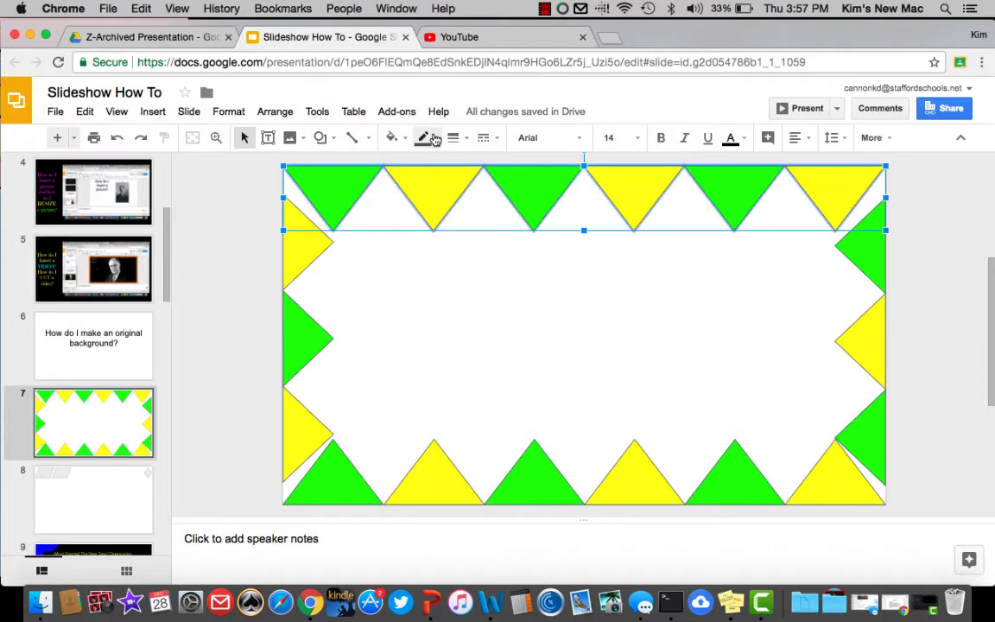
click(423, 137)
click(411, 152)
click(455, 281)
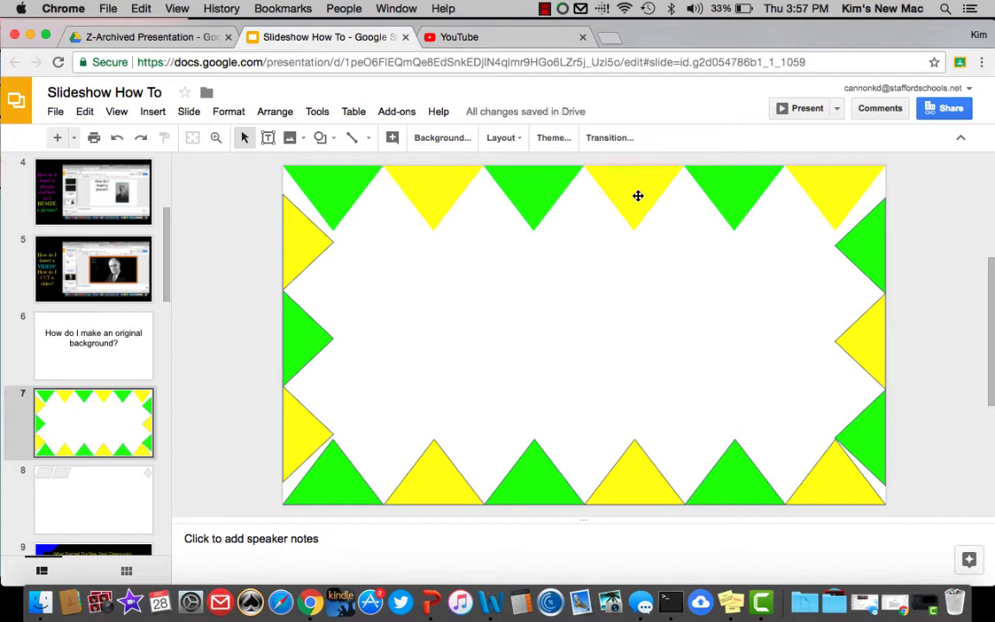
click(116, 137)
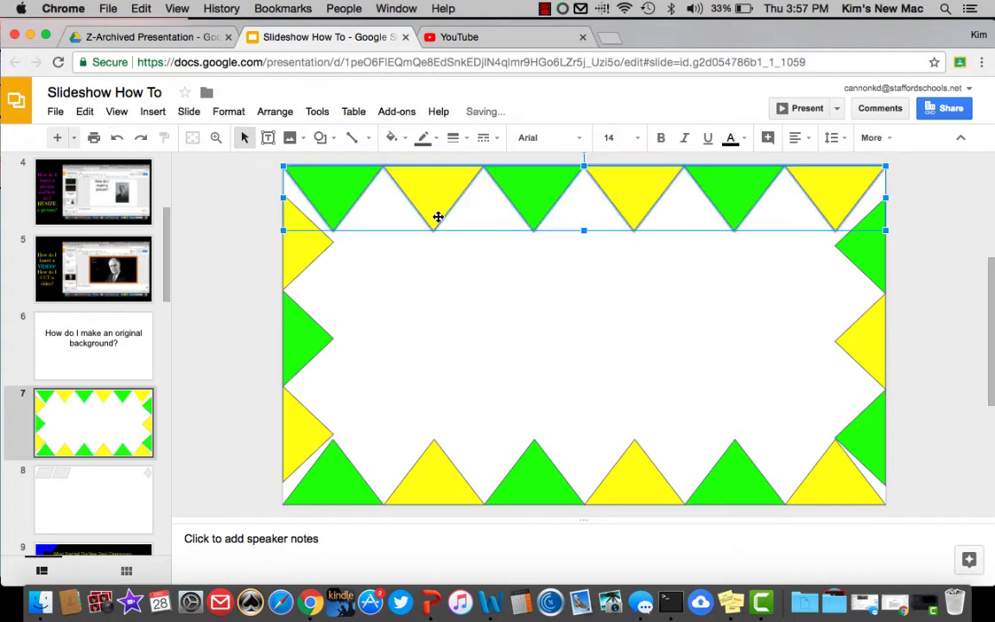
click(464, 138)
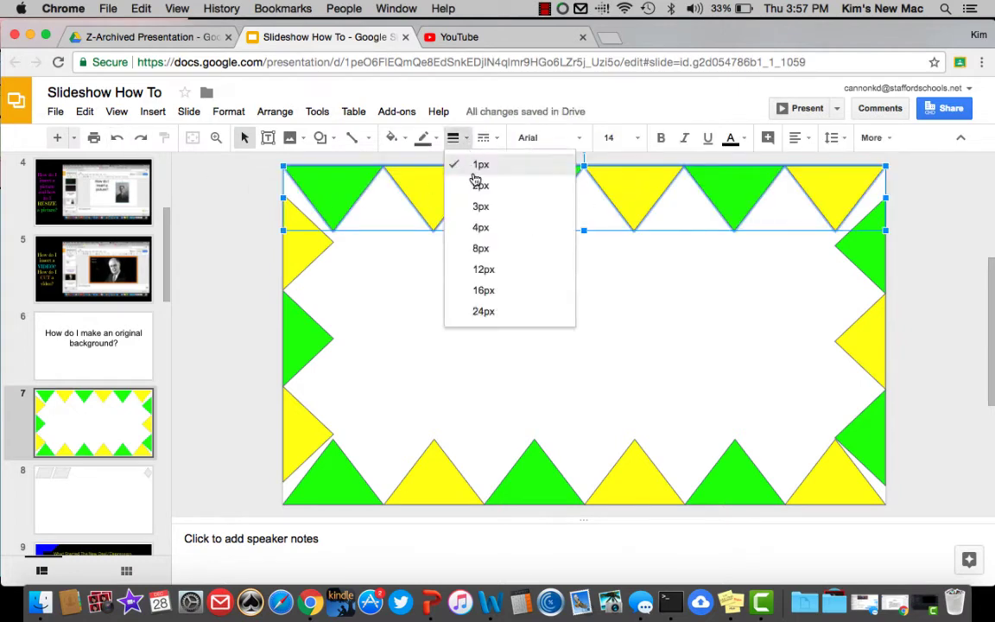
click(482, 248)
click(484, 309)
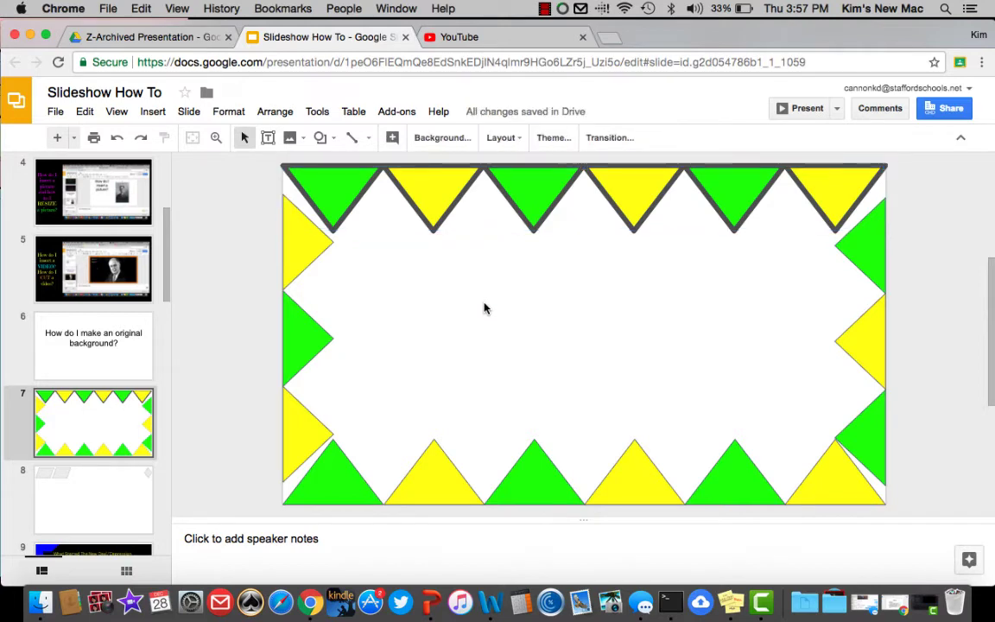
Set 8px outlines on the left, bottom, and right triangle strips
click(299, 244)
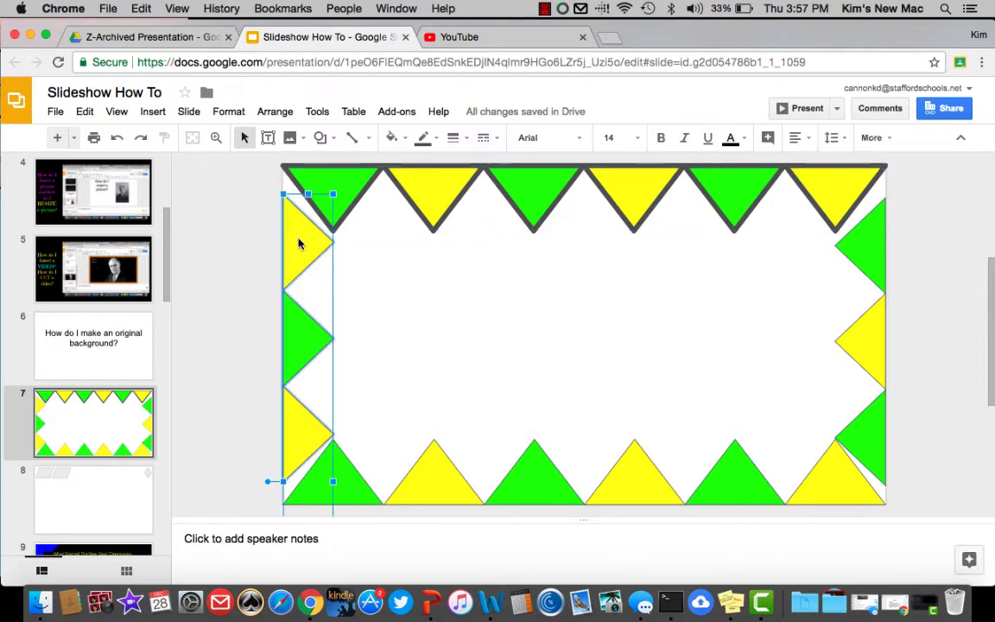
click(453, 137)
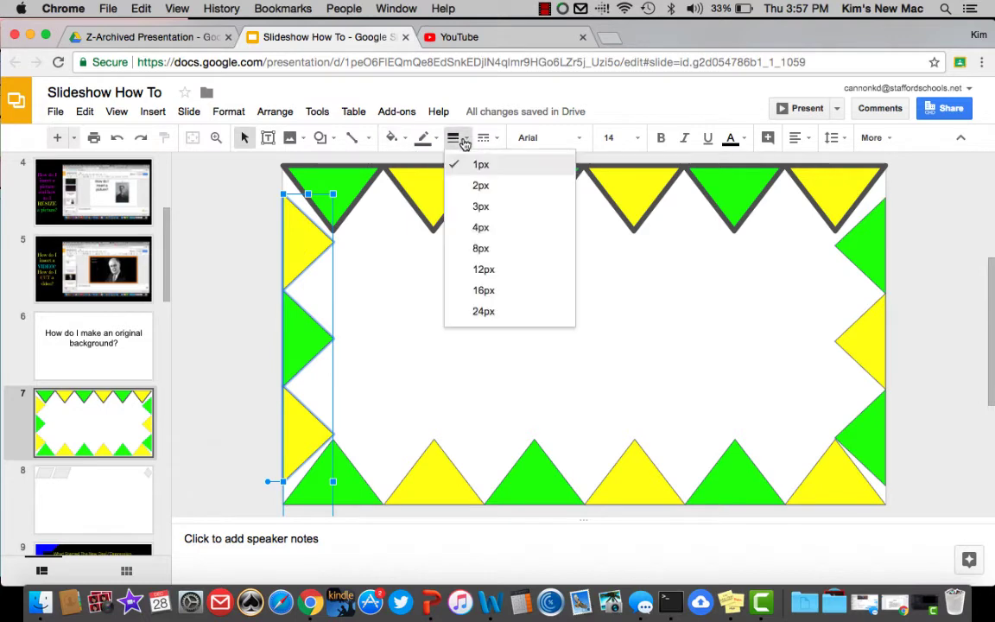
click(475, 247)
click(457, 471)
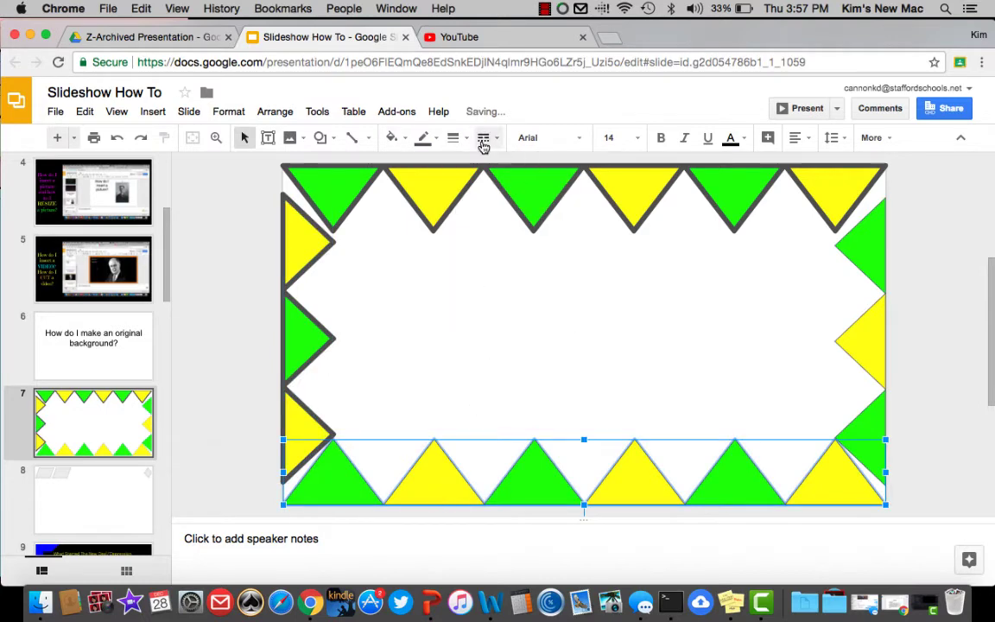
click(458, 138)
click(481, 249)
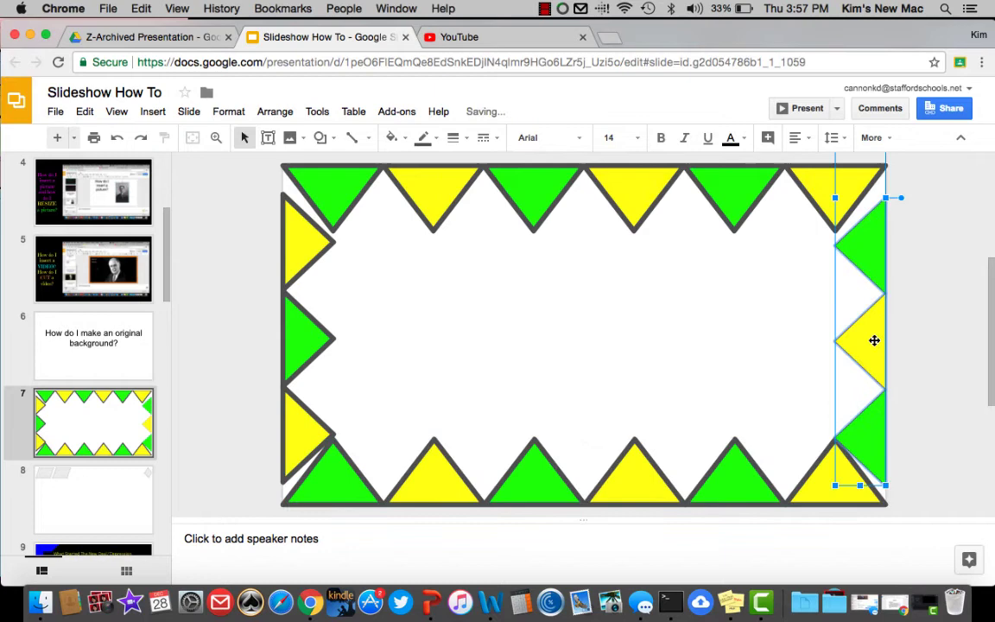
click(465, 138)
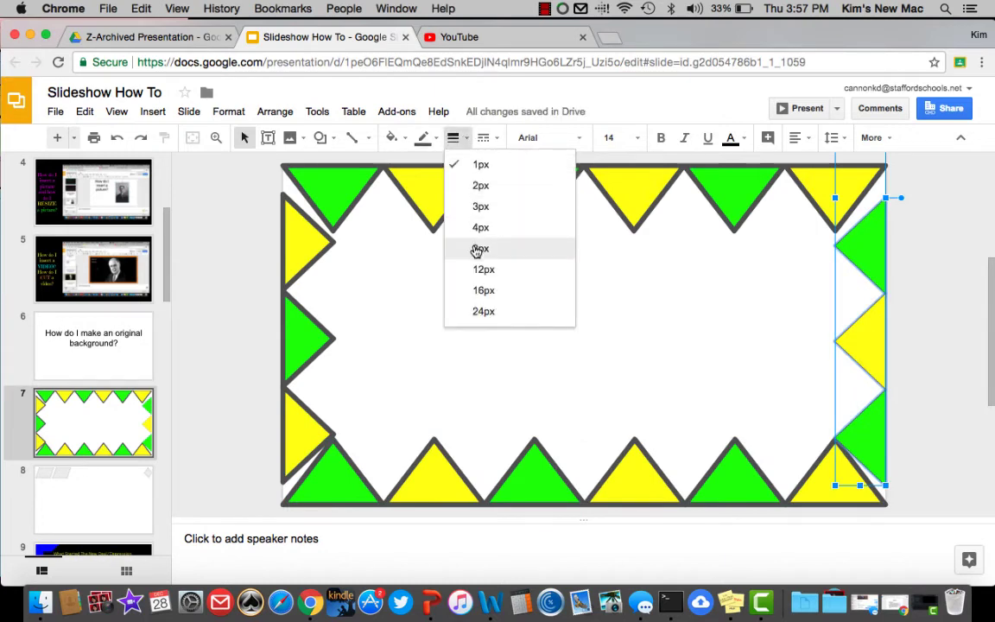
click(477, 249)
click(928, 327)
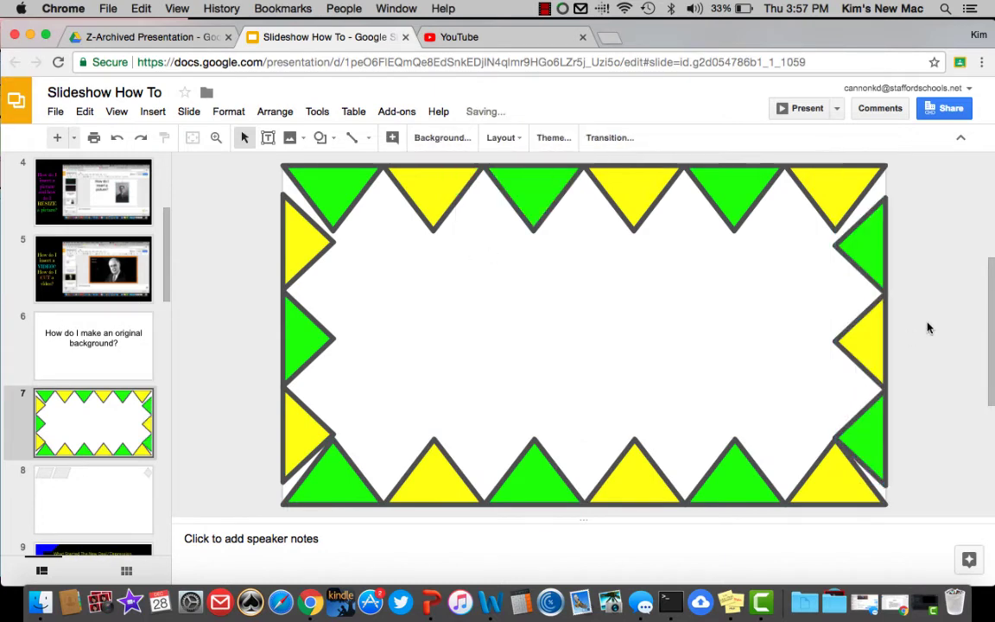
On slide 8, give the first parallelogram a 4px outline
click(139, 475)
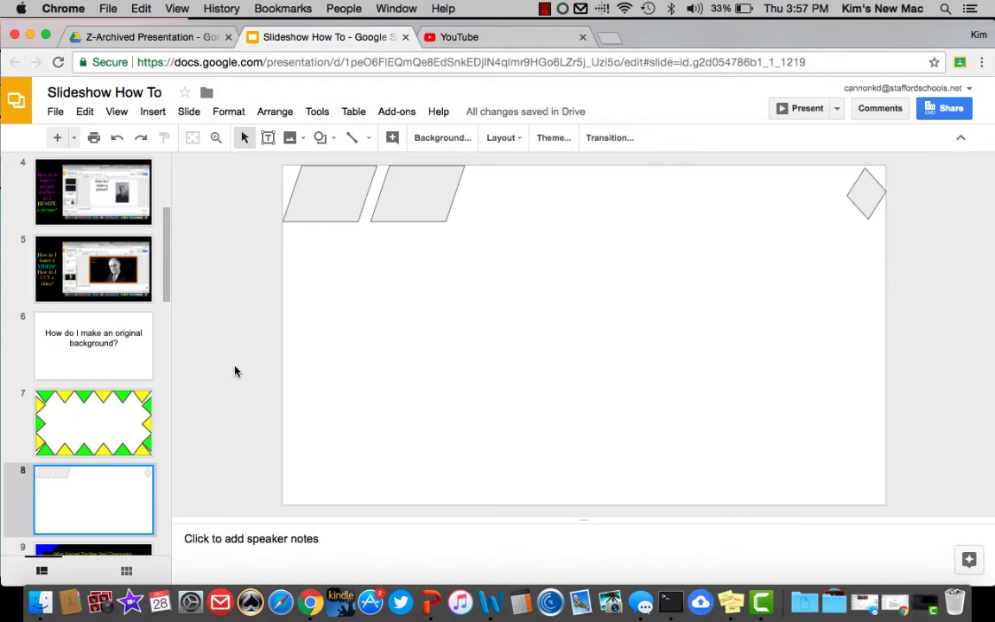
click(332, 195)
click(465, 138)
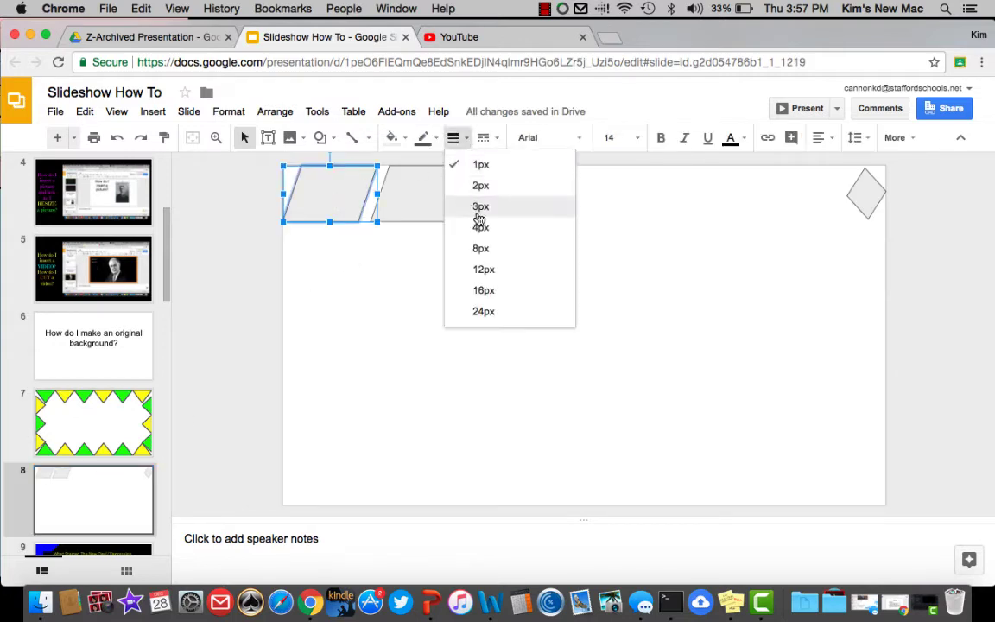
click(480, 227)
click(536, 265)
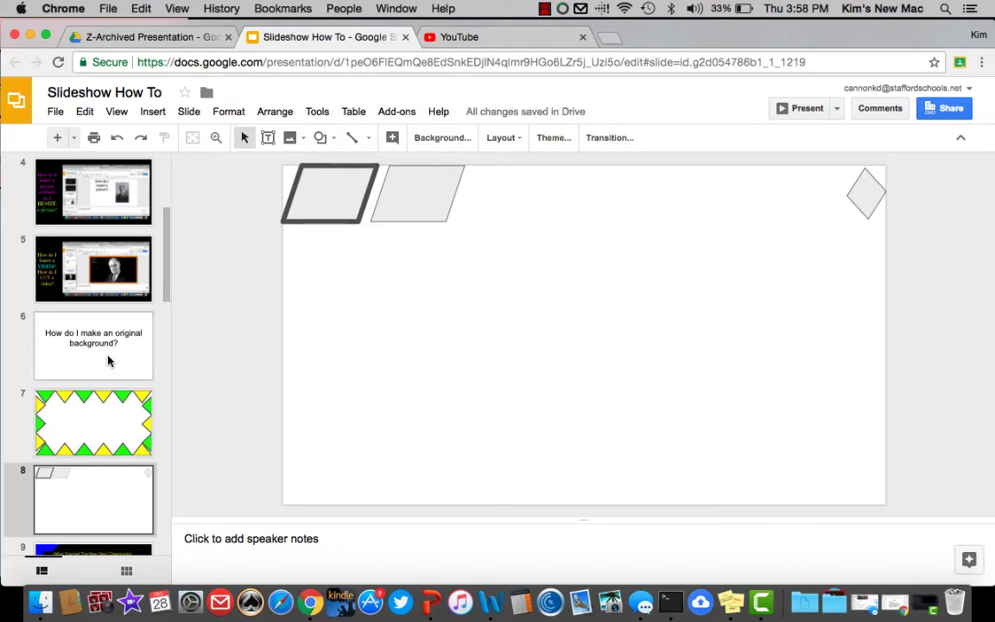
Highlight body and title text on slide 9 'What Started The New Deal/Depression', then advance to slide 10
scroll(99, 328, down, 6)
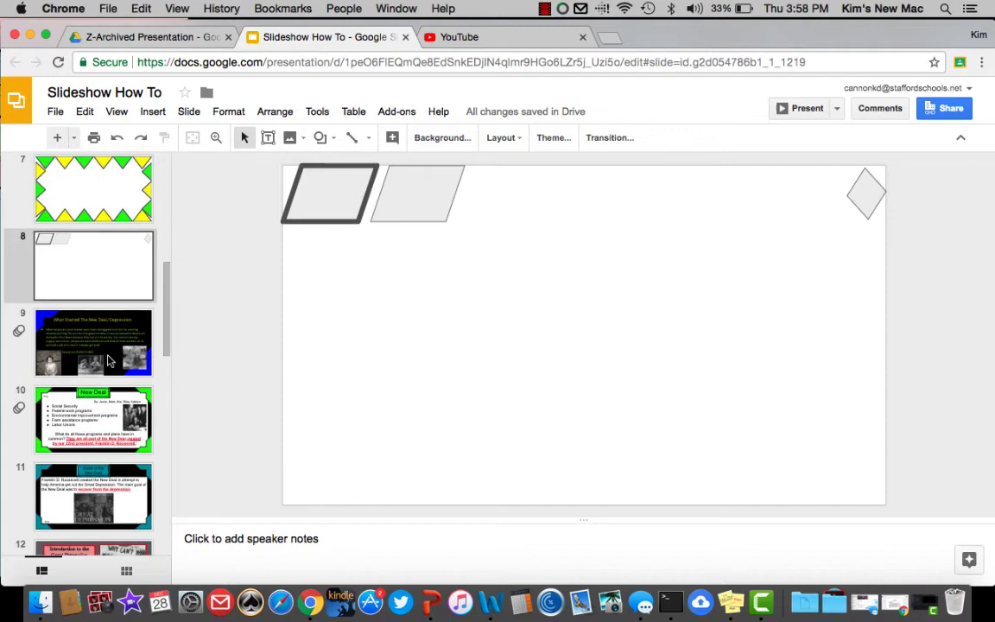
click(99, 330)
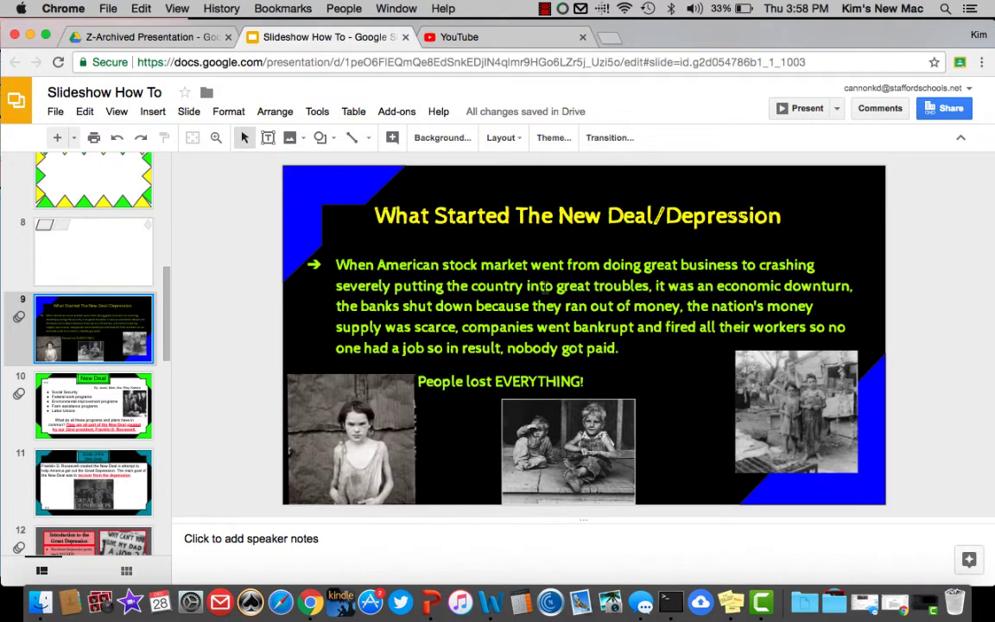
drag(563, 306, 501, 290)
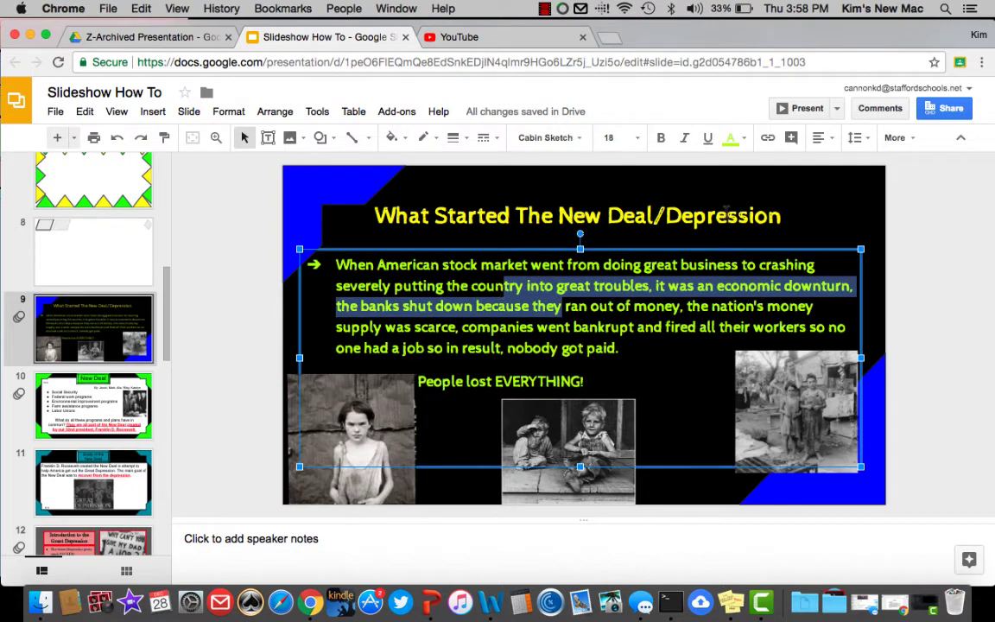
click(661, 212)
drag(691, 216, 522, 223)
key(Page_Down)
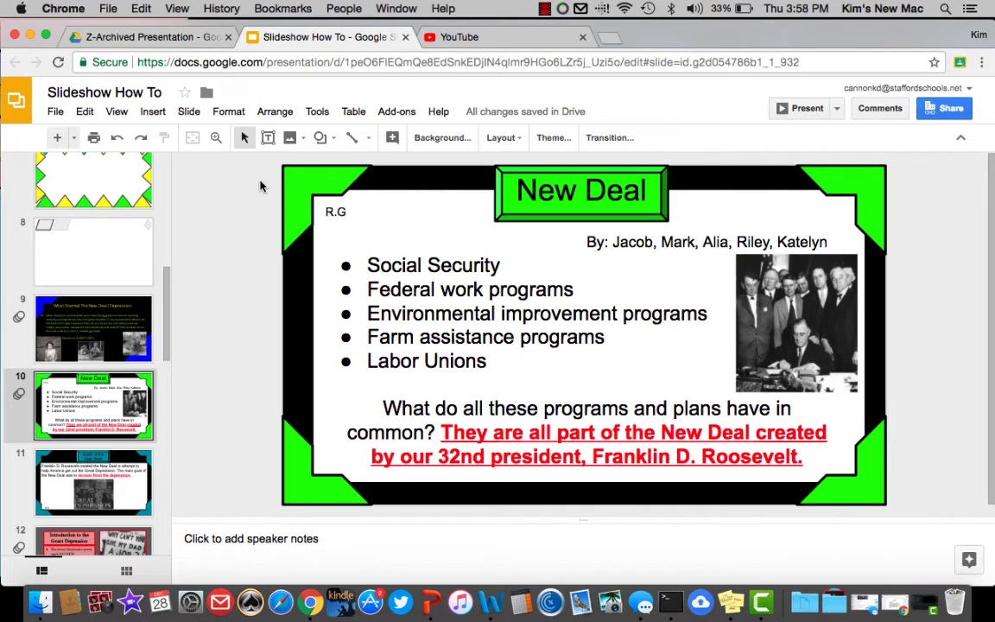
Inspect slide 10's four green corner shapes and its New Deal title box
click(288, 173)
click(299, 500)
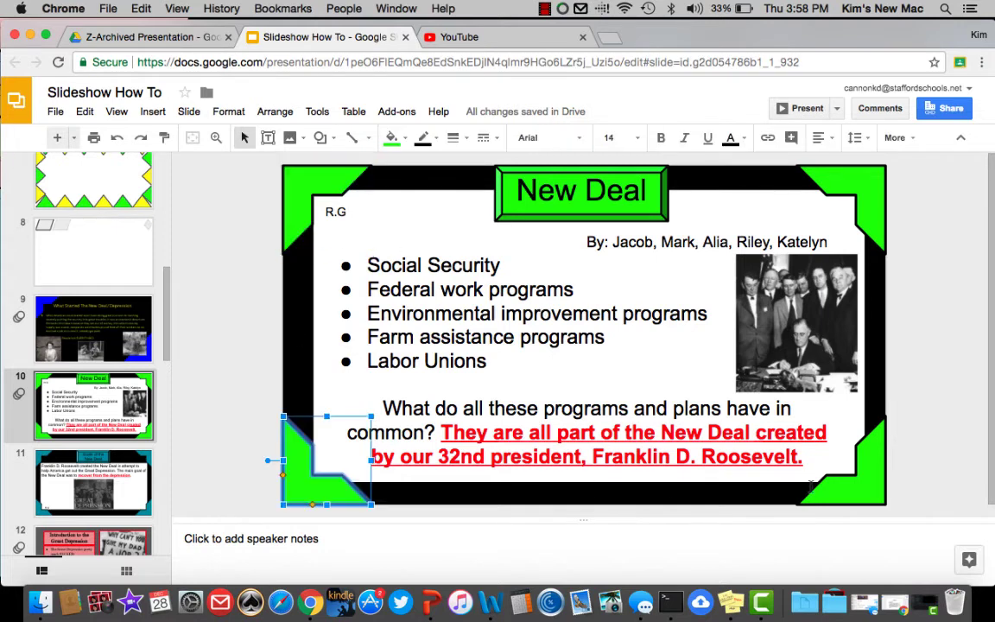
click(851, 494)
click(854, 183)
click(732, 222)
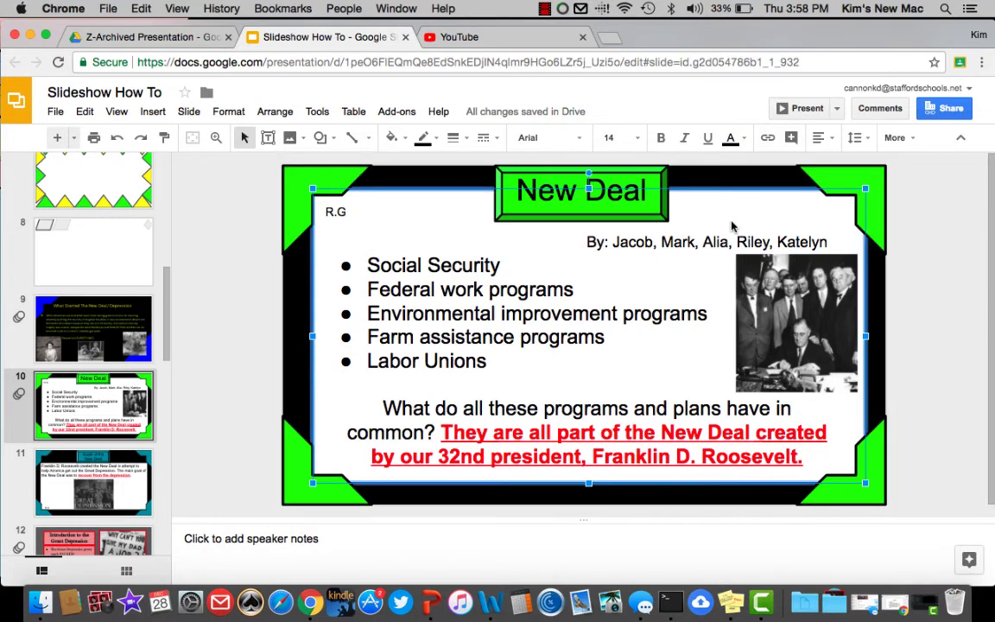
click(567, 171)
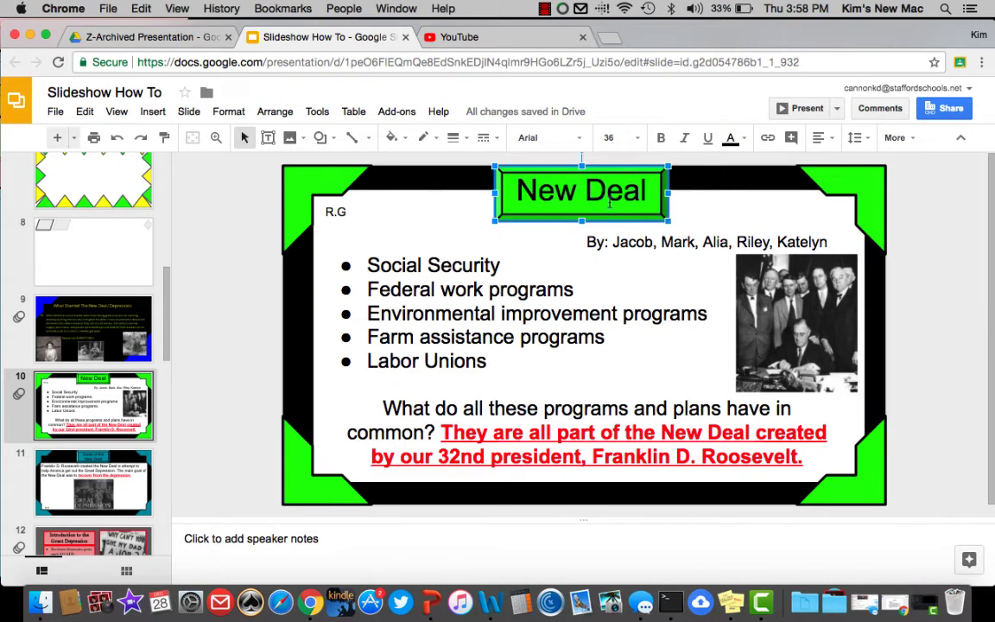
Compare slide 11, Goals of the New Deal, and its initials box with slide 10
click(108, 491)
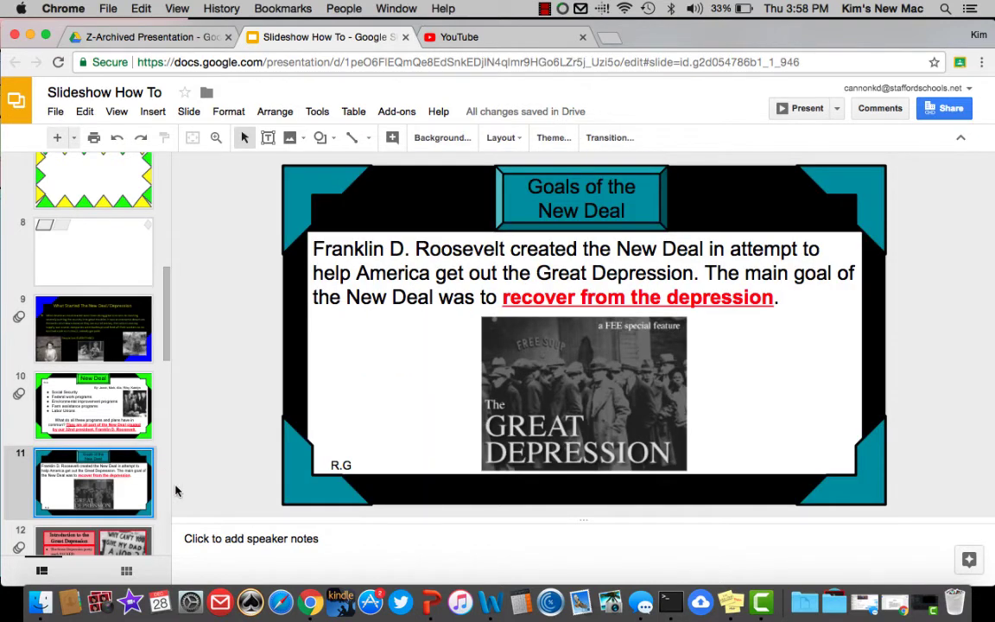
click(348, 465)
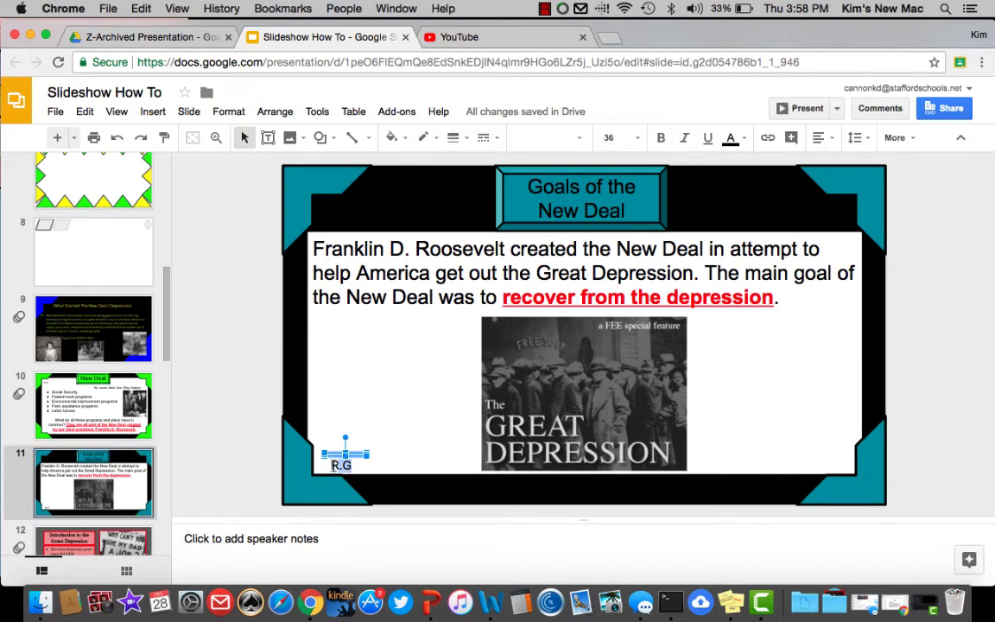
click(94, 385)
key(Down)
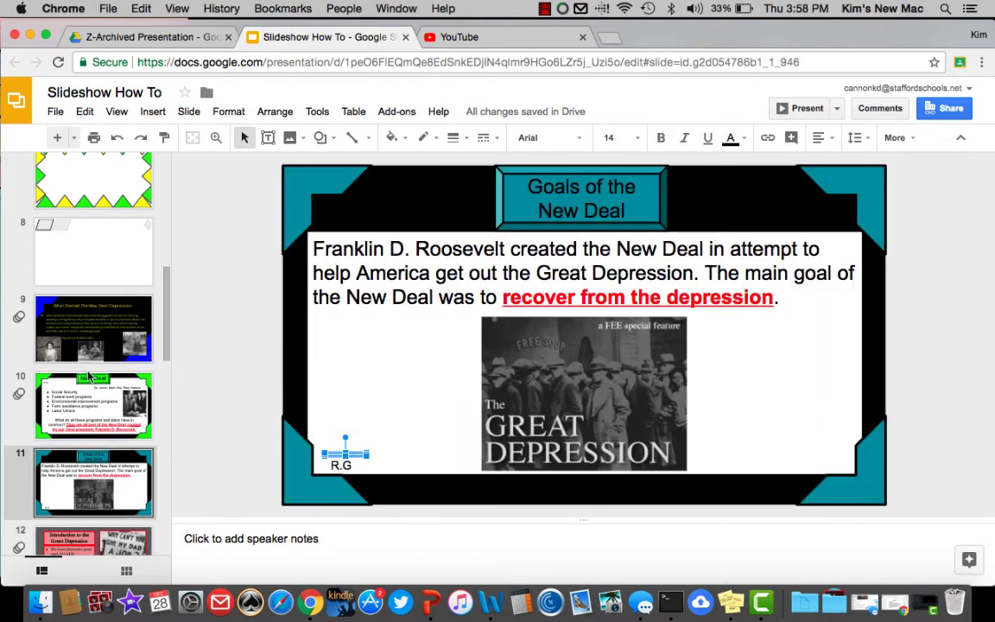
key(Up)
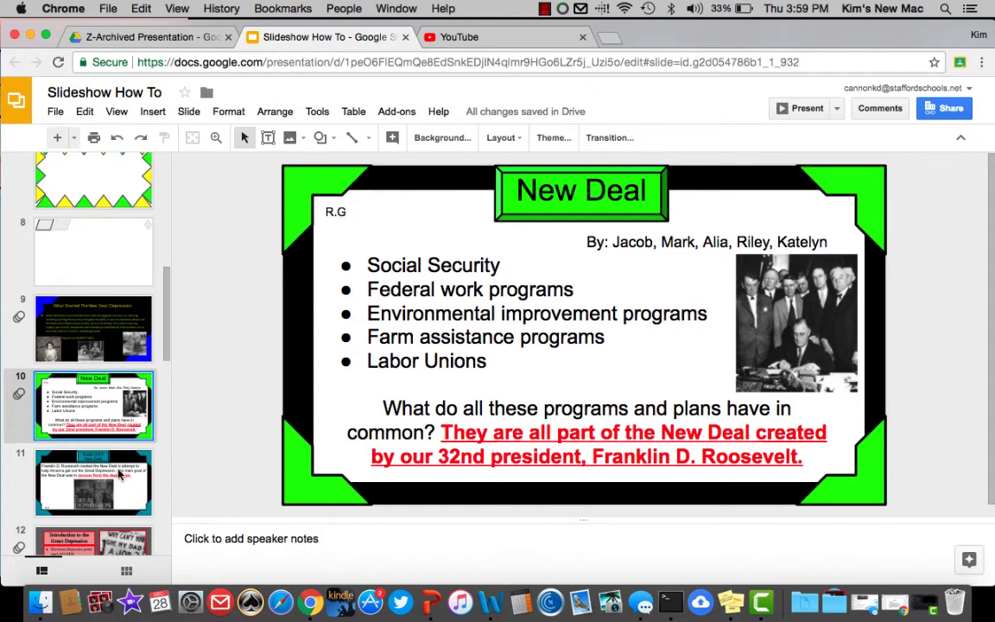
click(104, 442)
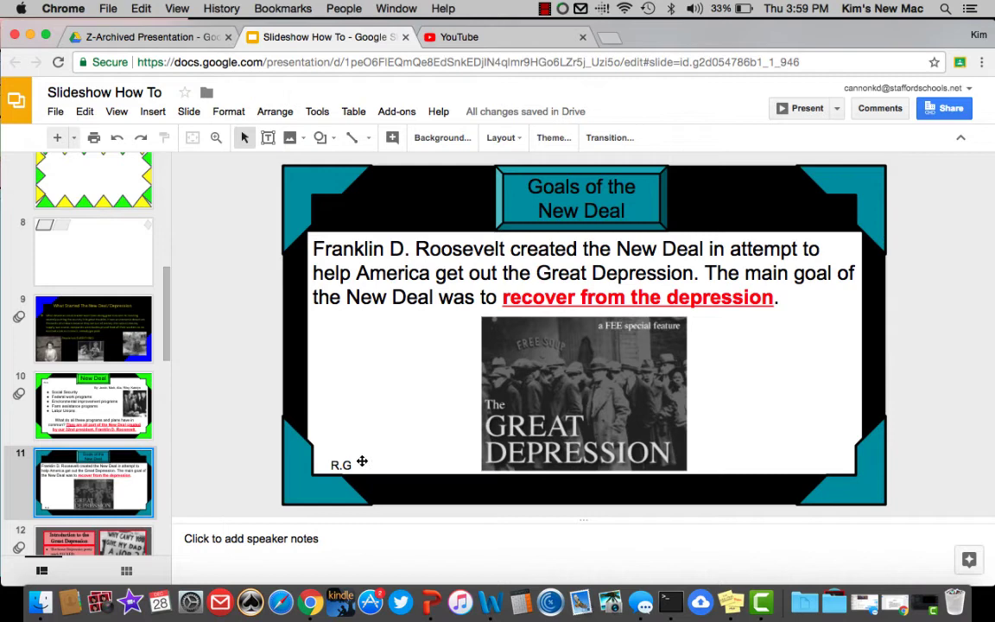
click(102, 385)
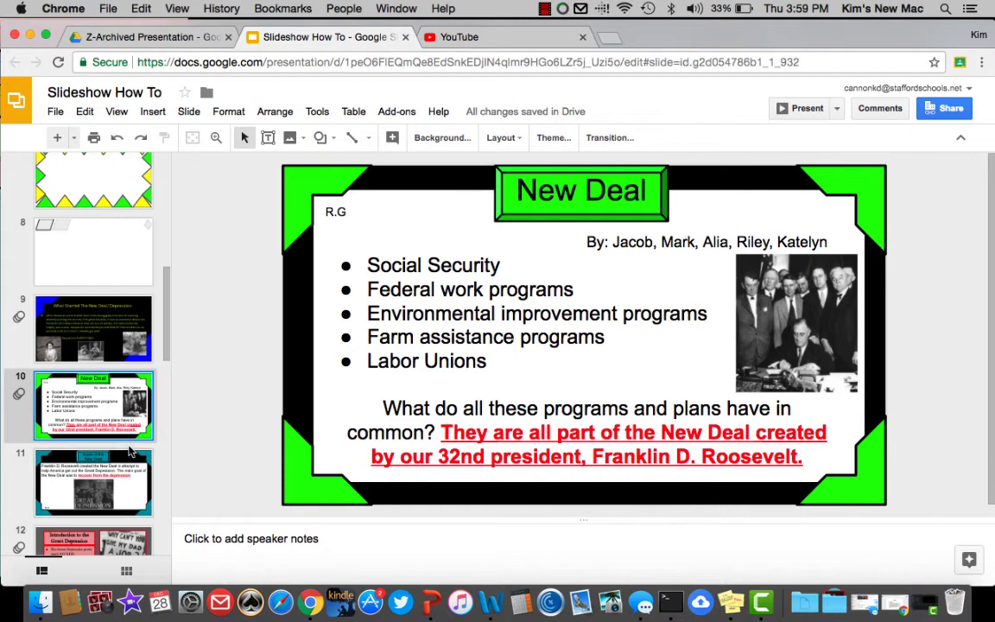
Browse slides 12–15: Great Depression, Mass Migrations, How Businesses Failed, Franklin Delano Roosevelt
scroll(94, 345, down, 3)
click(93, 432)
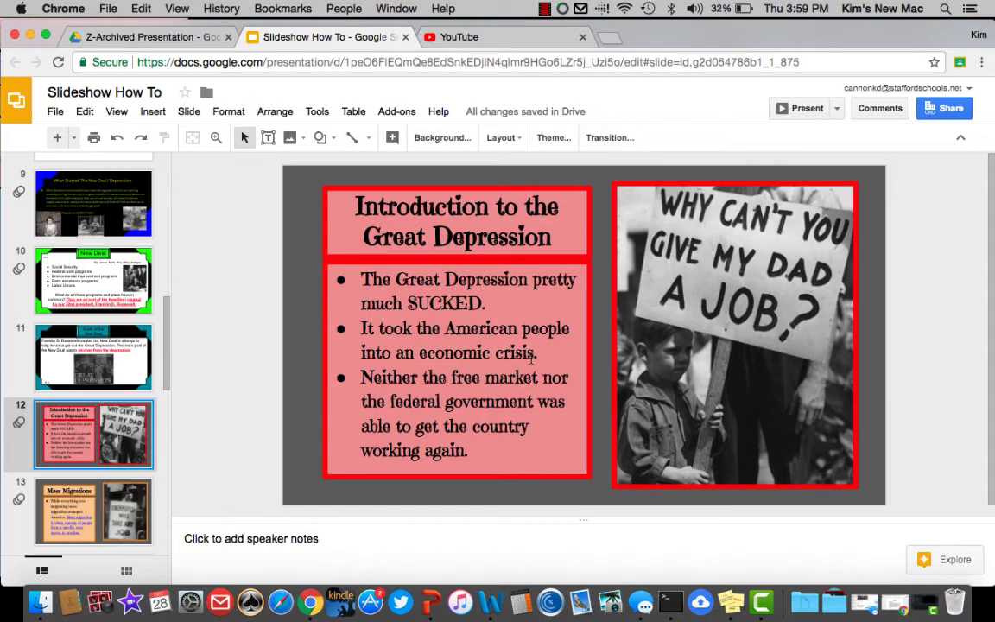
scroll(93, 363, down, 1)
click(84, 497)
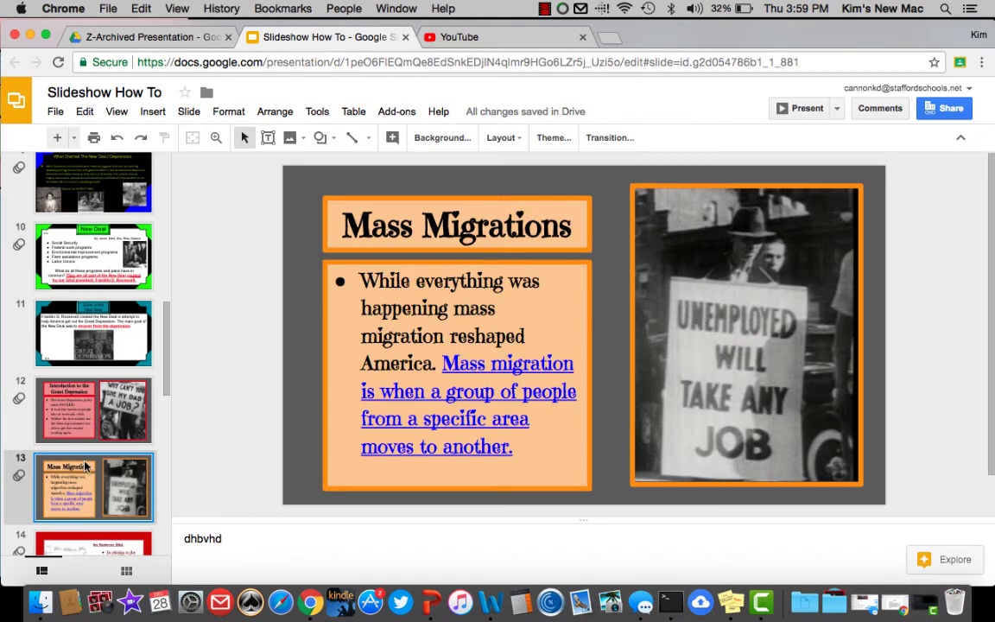
scroll(84, 466, down, 3)
click(85, 467)
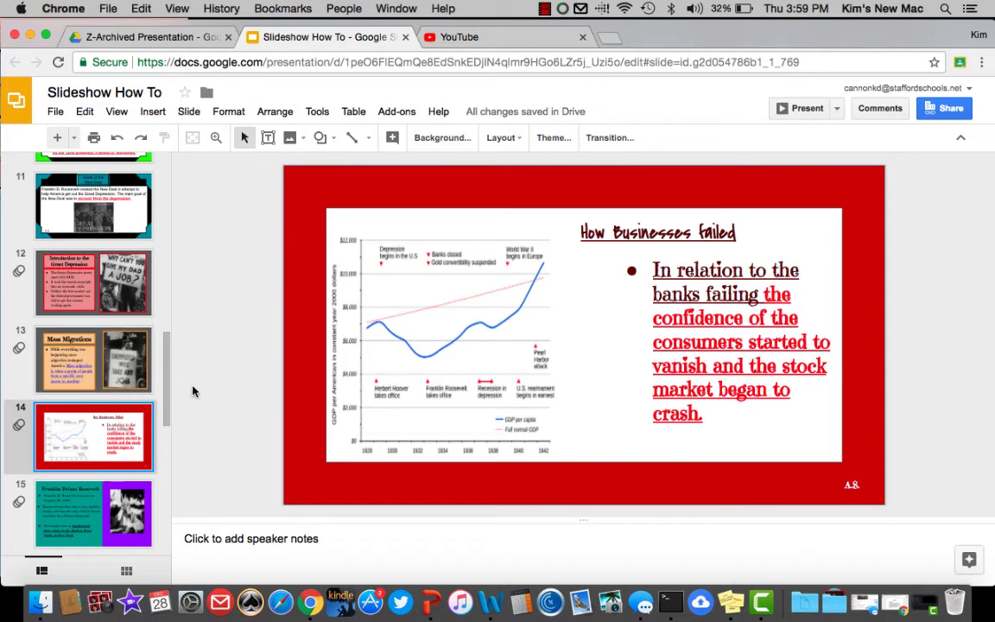
scroll(86, 363, down, 3)
click(83, 337)
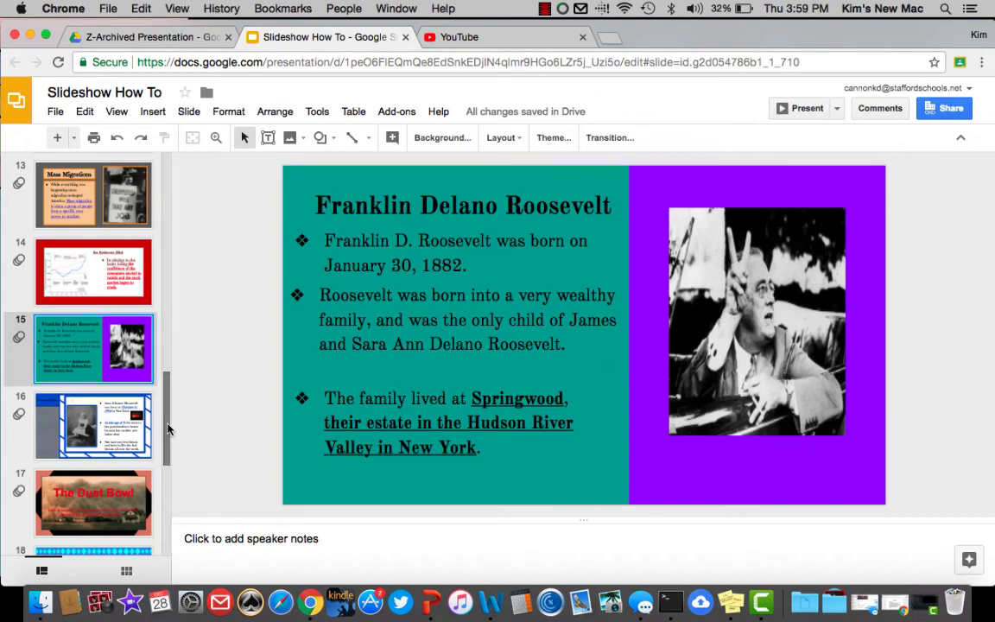
scroll(86, 320, down, 3)
On slide 16, Eleanor's Childhood, drag the grey translucent overlay back over the left topic column
click(98, 359)
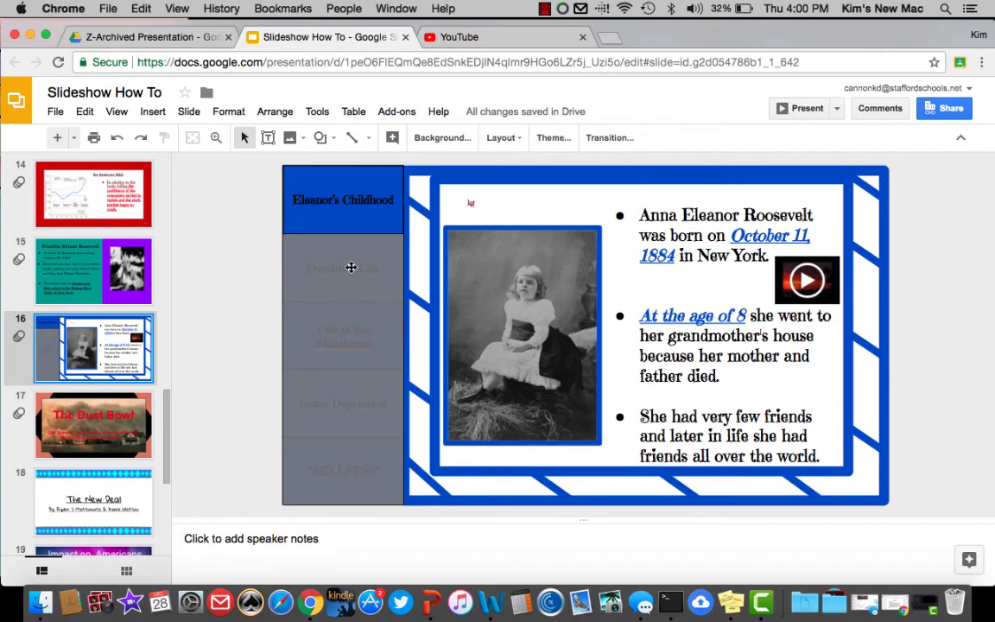
drag(350, 267, 462, 263)
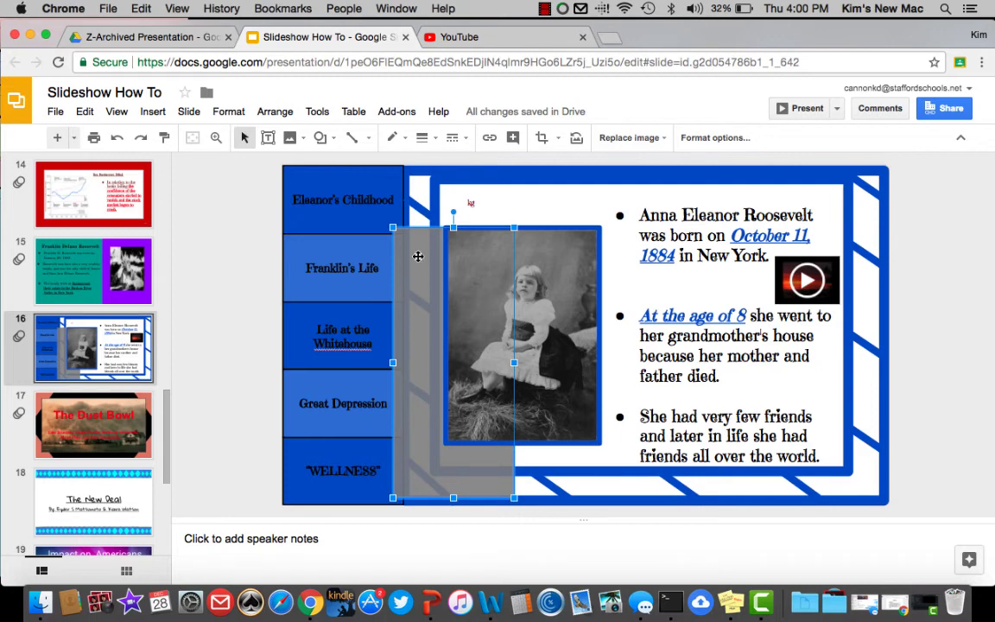
drag(419, 256, 363, 267)
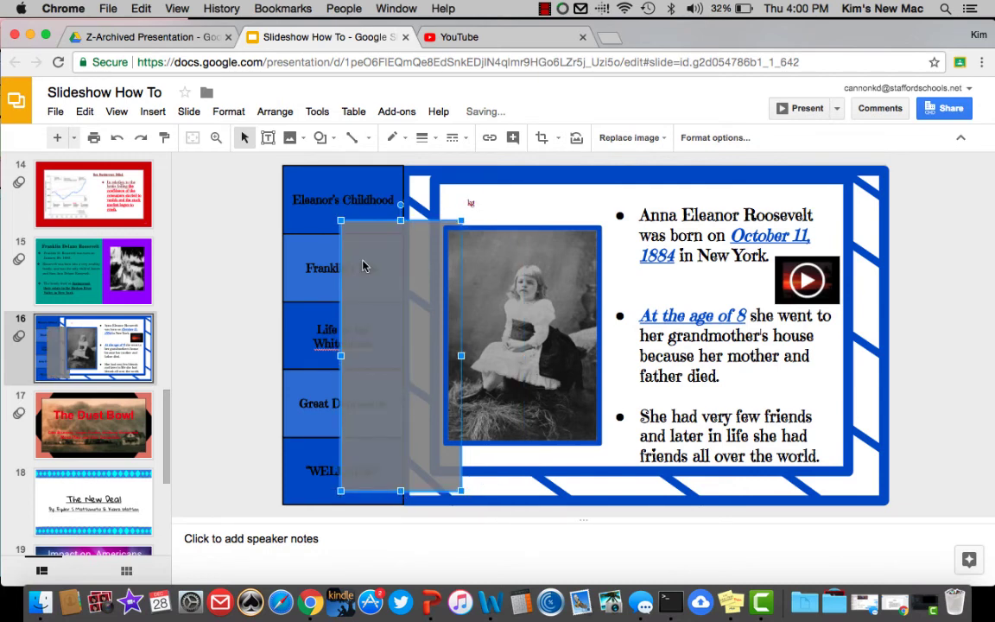
drag(363, 267, 331, 235)
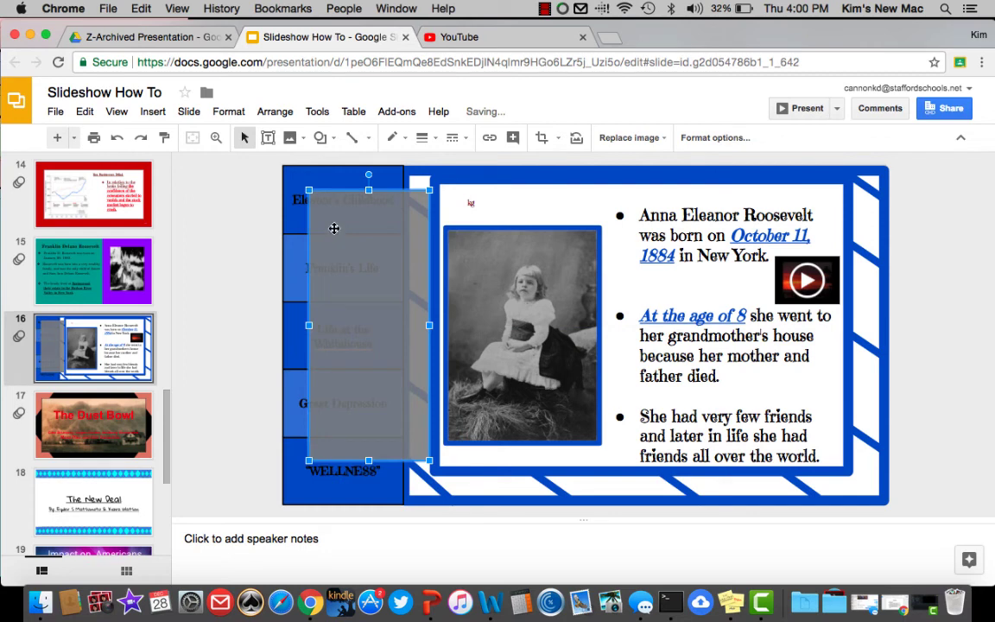
Move the grey overlays back over the topic column and shorten them to uncover Franklin's Life
click(724, 138)
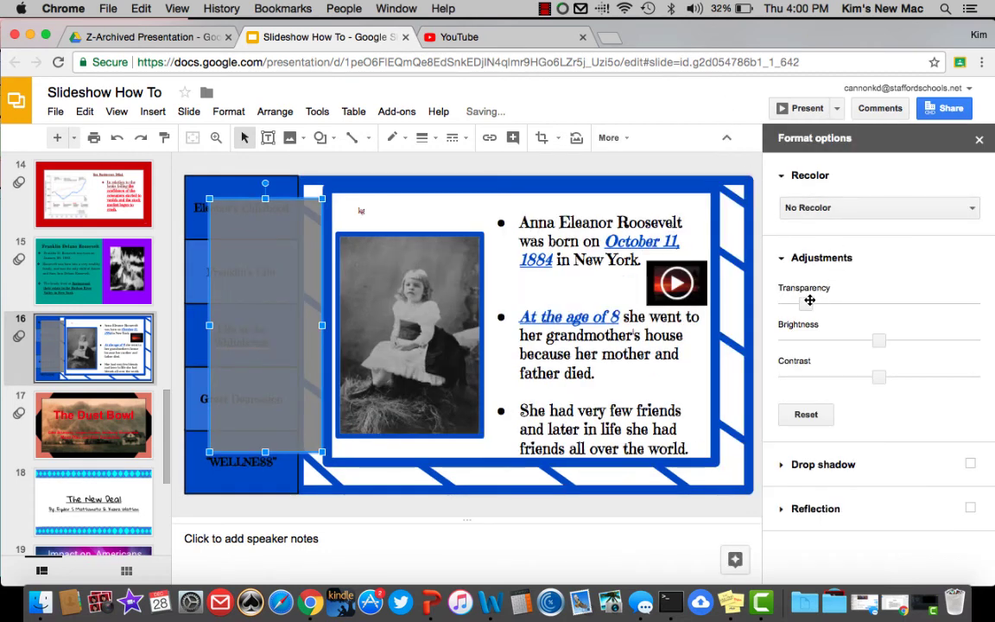
click(410, 172)
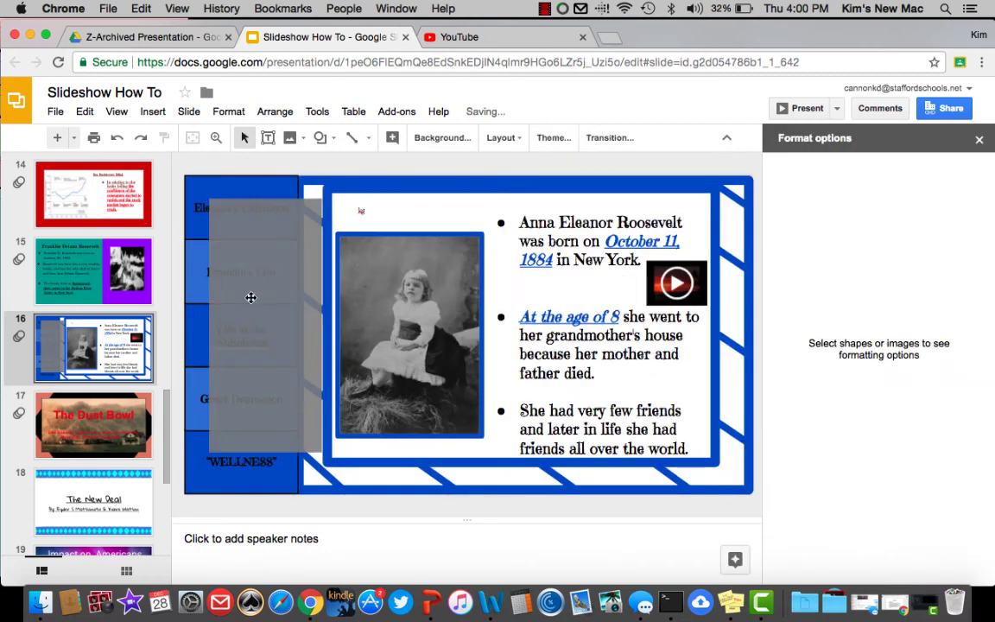
click(291, 296)
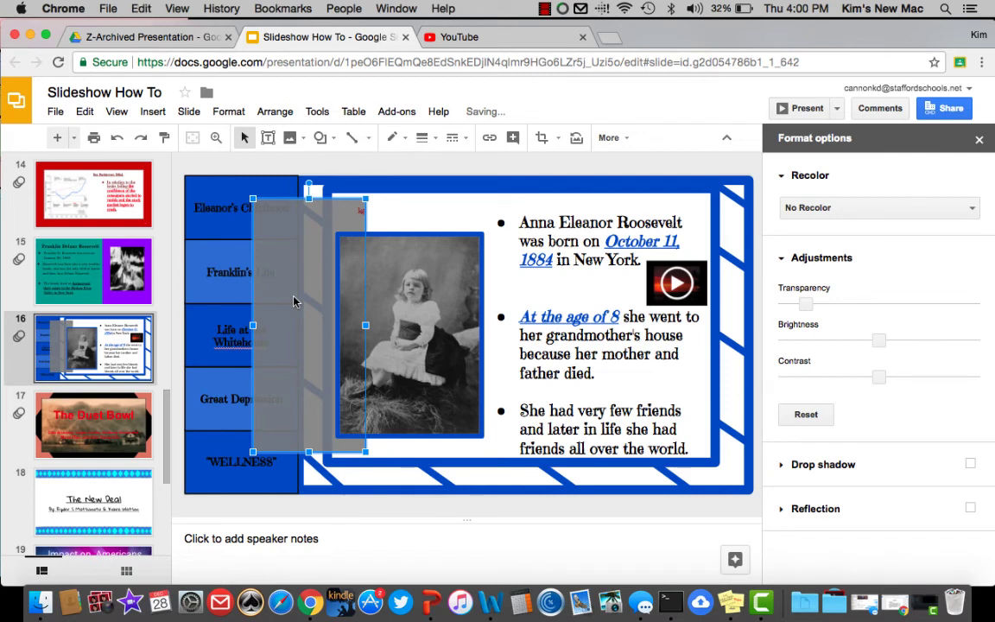
drag(294, 301, 213, 285)
drag(241, 238, 218, 275)
drag(510, 281, 246, 239)
drag(241, 429, 242, 238)
Shrink the lower overlay and stretch the top one so only Life at the Whitehouse shows
scroll(169, 256, up, 5)
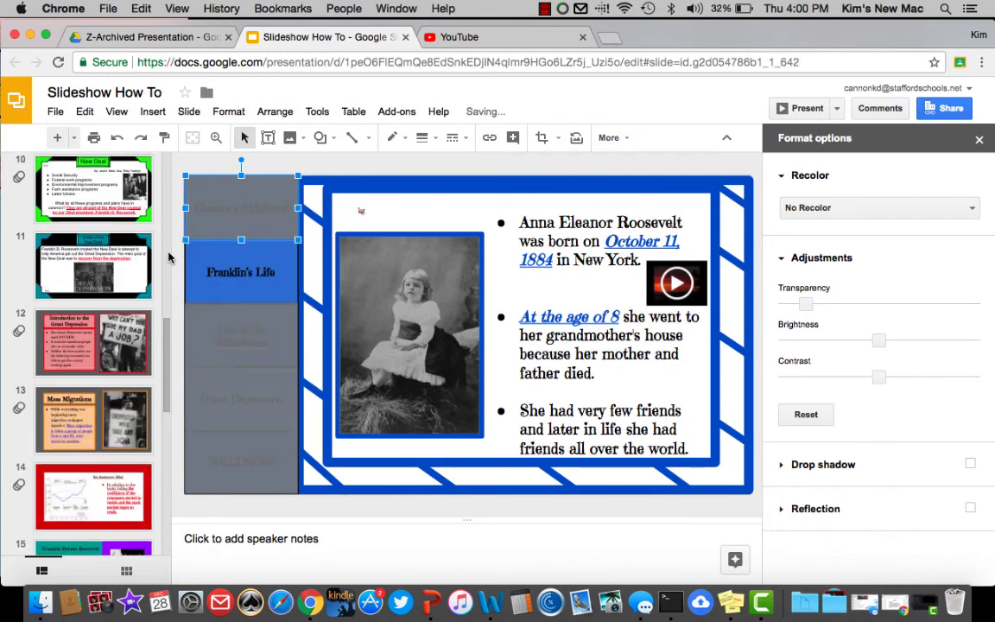
click(175, 259)
scroll(167, 343, down, 1)
scroll(167, 343, down, 5)
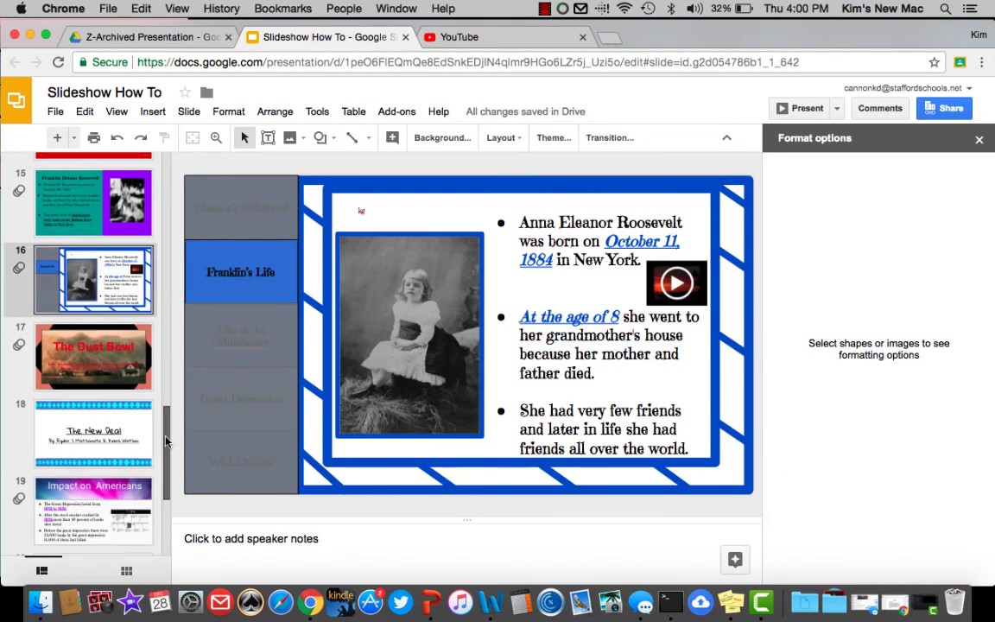
click(252, 284)
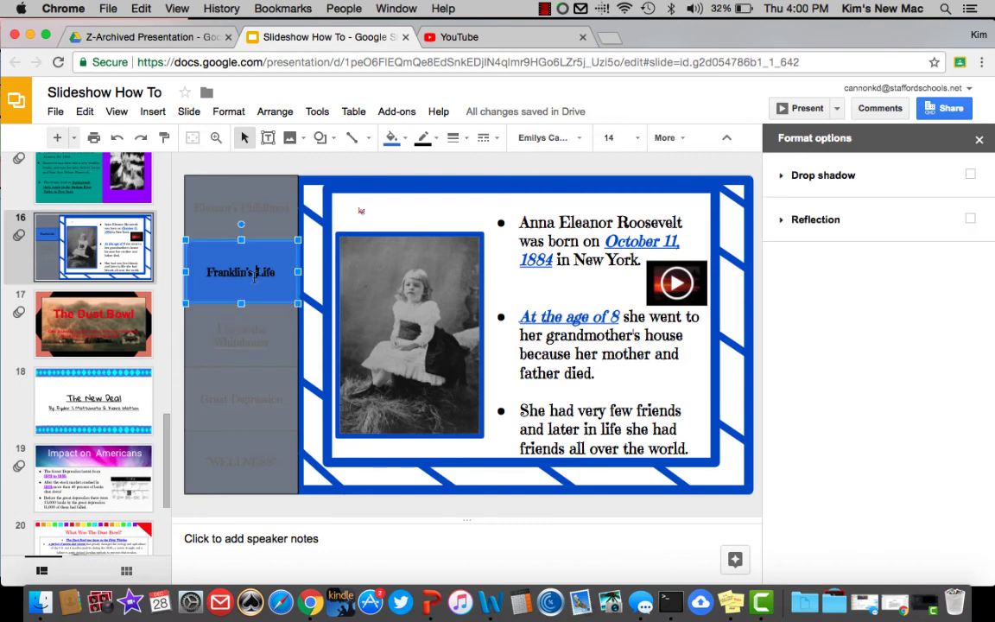
click(245, 196)
click(256, 340)
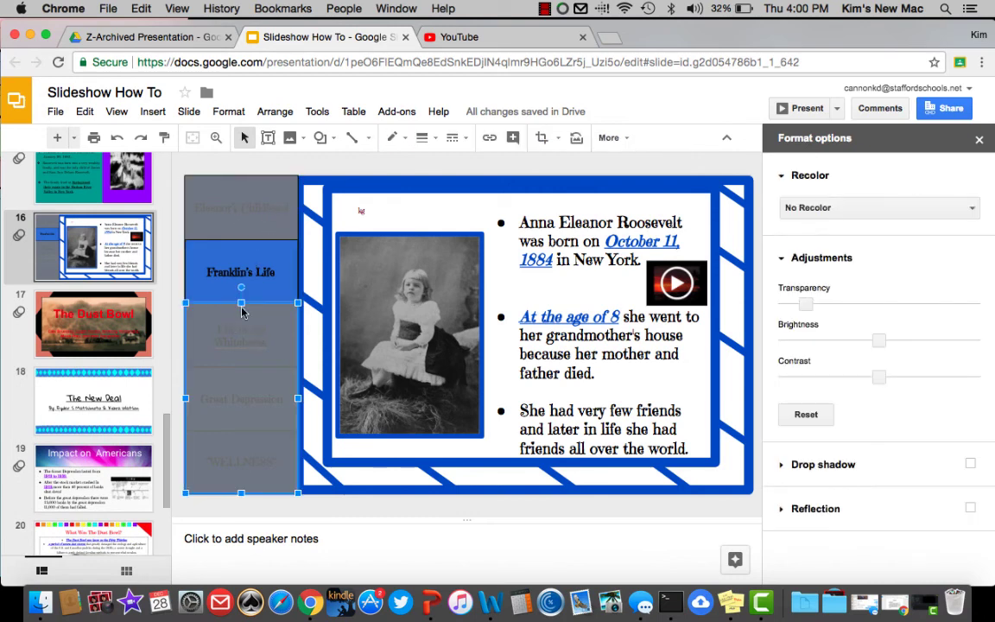
drag(241, 303, 241, 366)
click(217, 224)
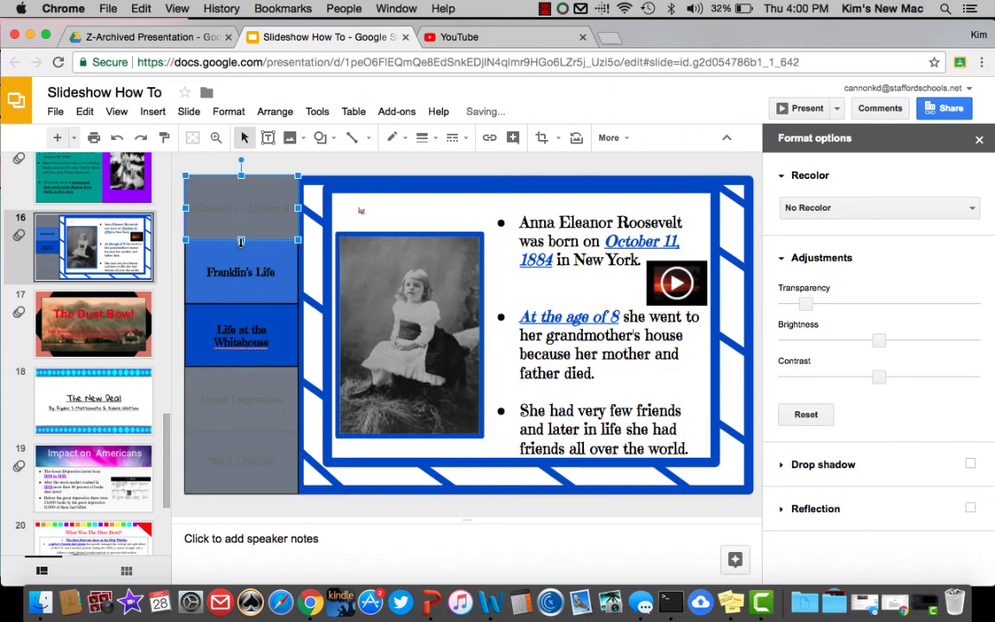
drag(241, 239, 243, 302)
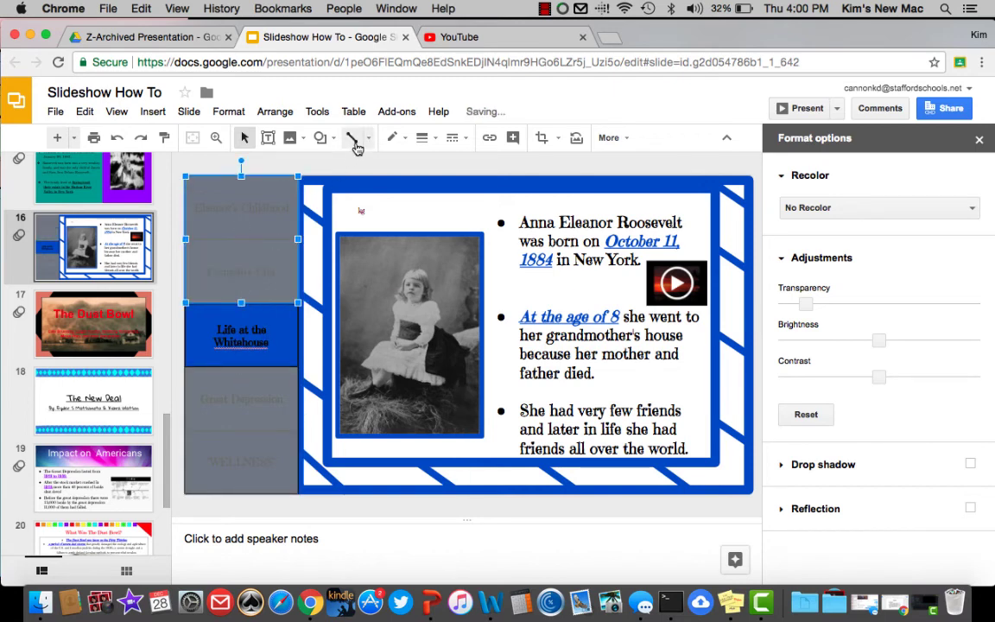
Close the image formatting options, highlight 'At the age of 8' and '1884', then open The Dust Bowl slide
click(315, 147)
click(244, 315)
click(238, 468)
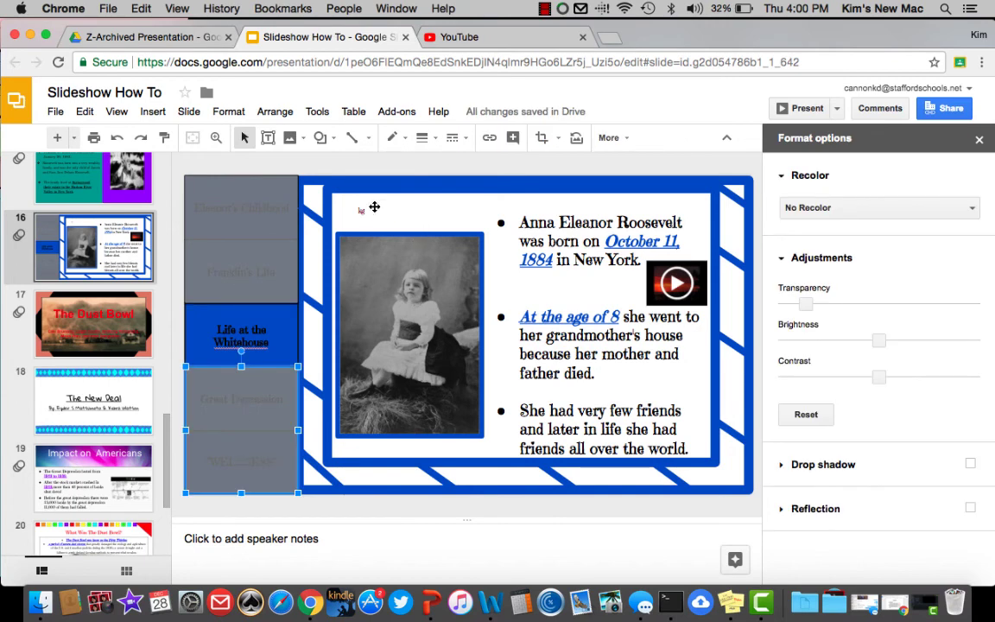
click(979, 141)
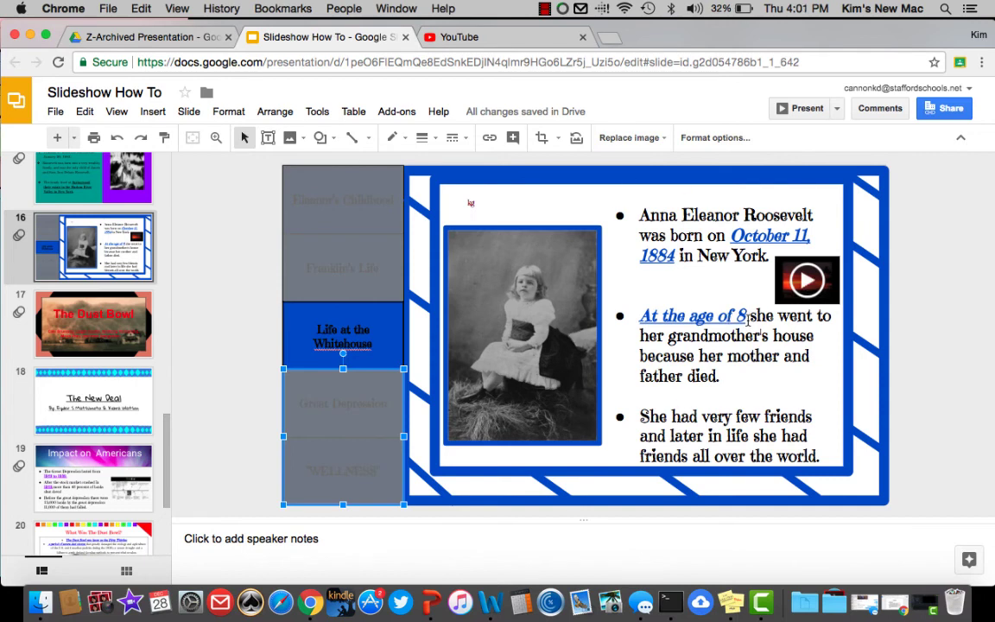
drag(748, 316, 642, 317)
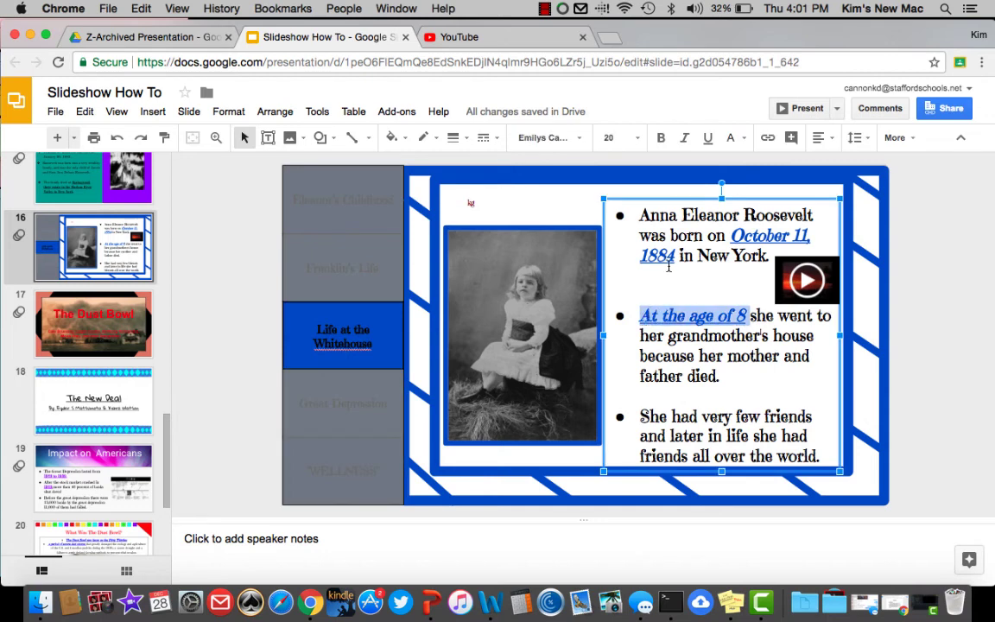
drag(676, 256, 639, 259)
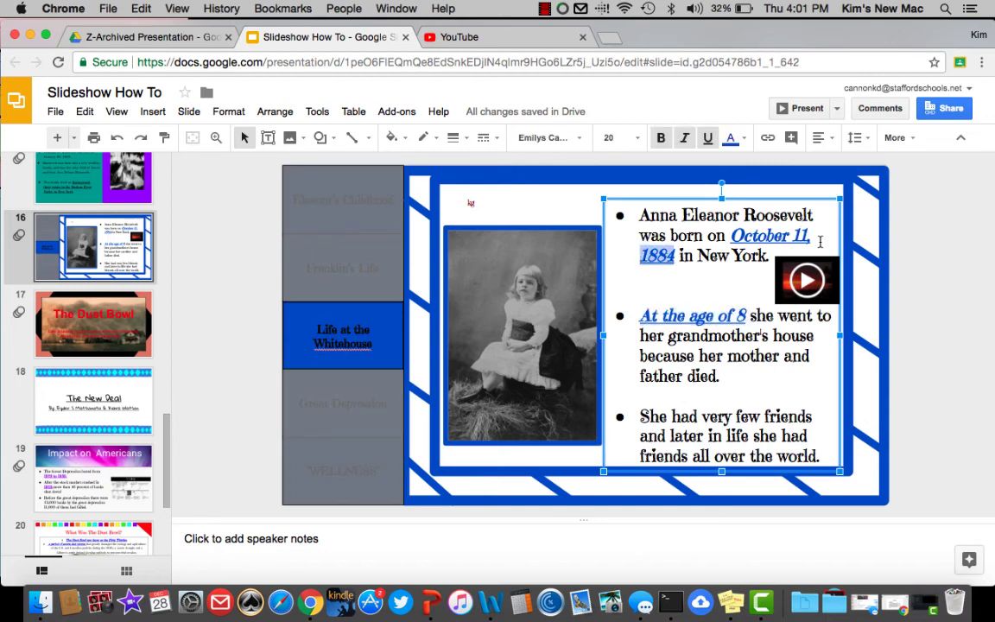
click(100, 328)
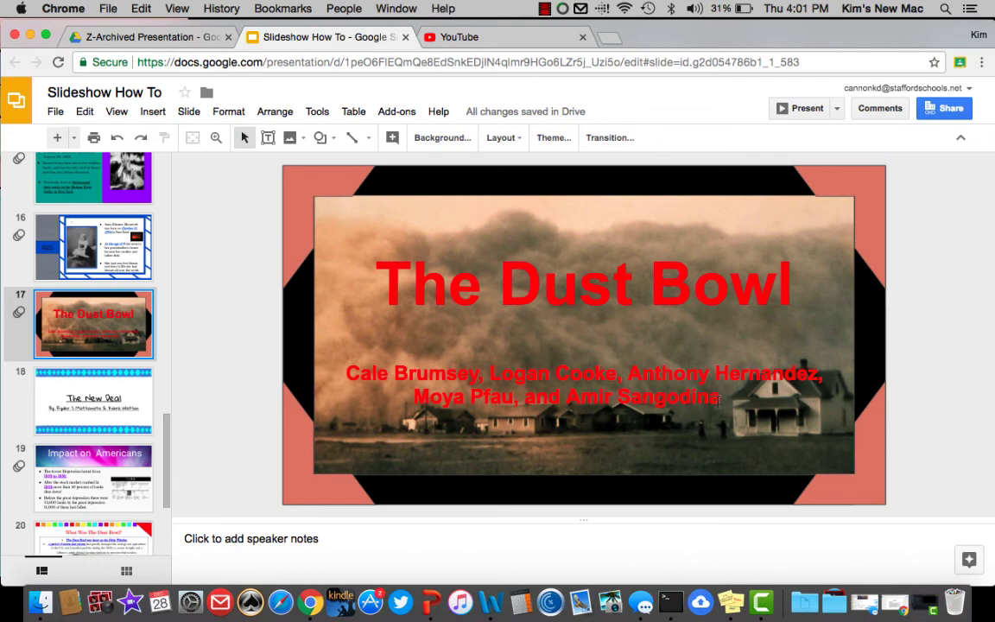
Color the student-names subtitle and 'The Dust Bowl' title text yellow
drag(717, 398, 421, 367)
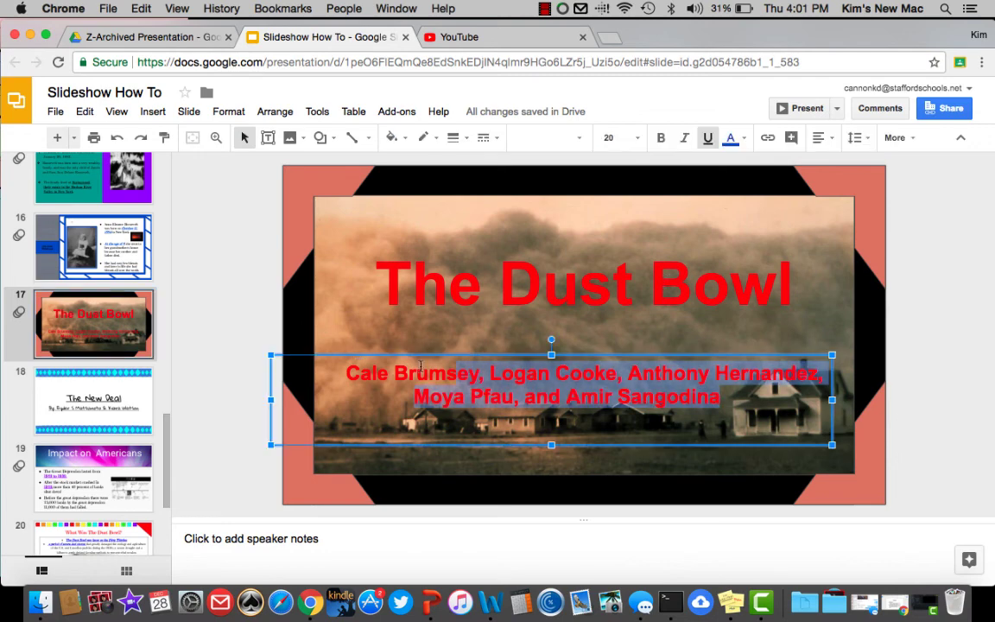
click(733, 138)
click(794, 215)
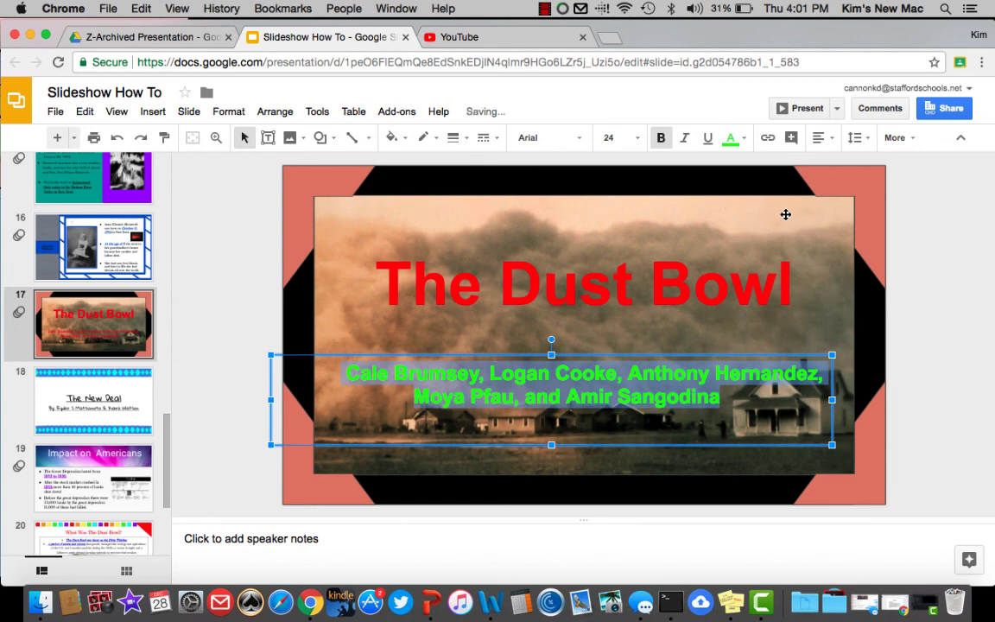
click(743, 139)
click(780, 215)
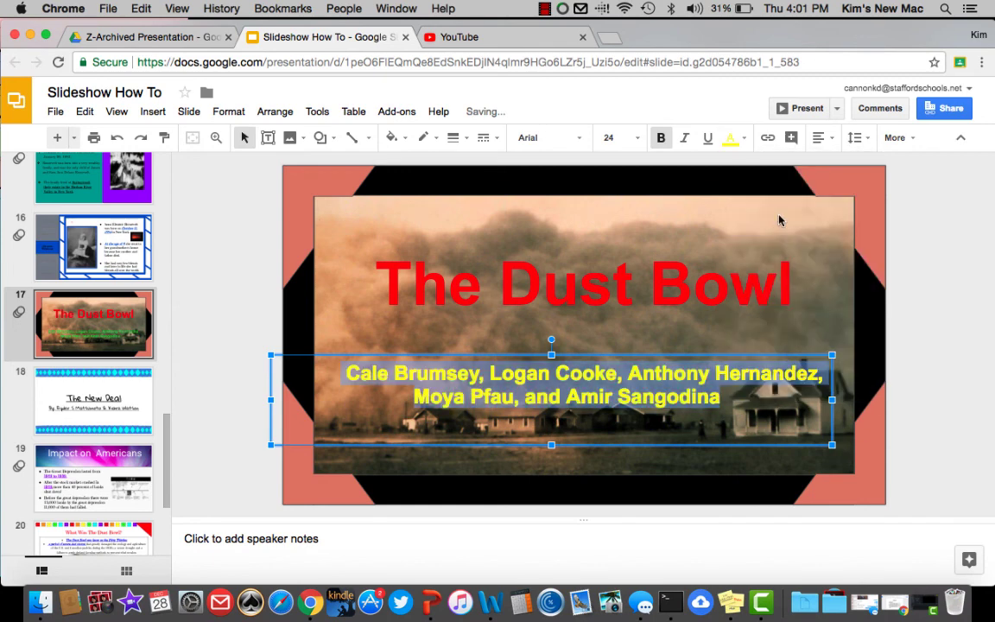
click(777, 217)
triple_click(724, 266)
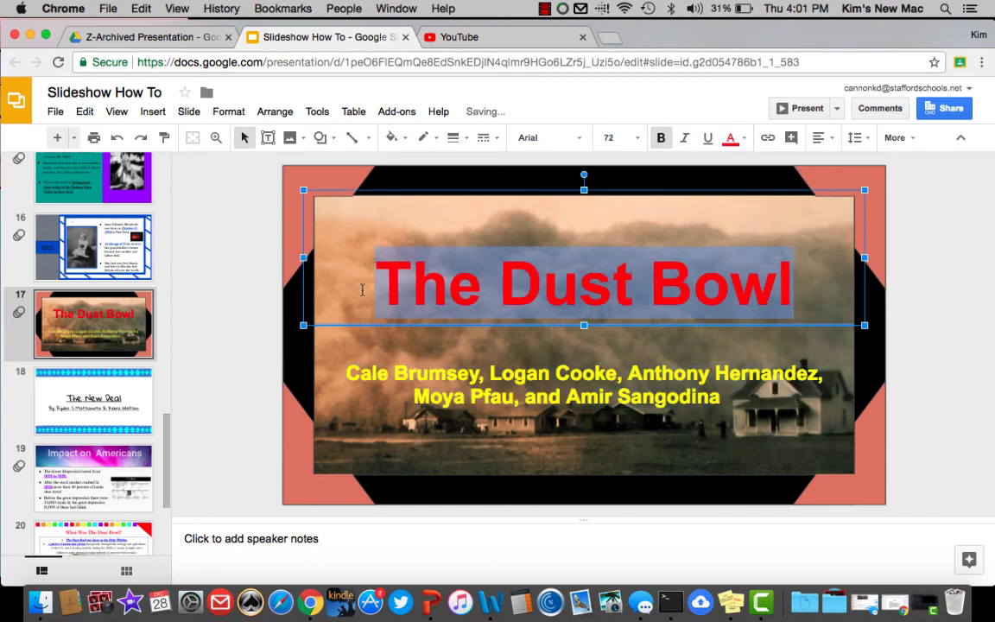
click(745, 139)
click(766, 215)
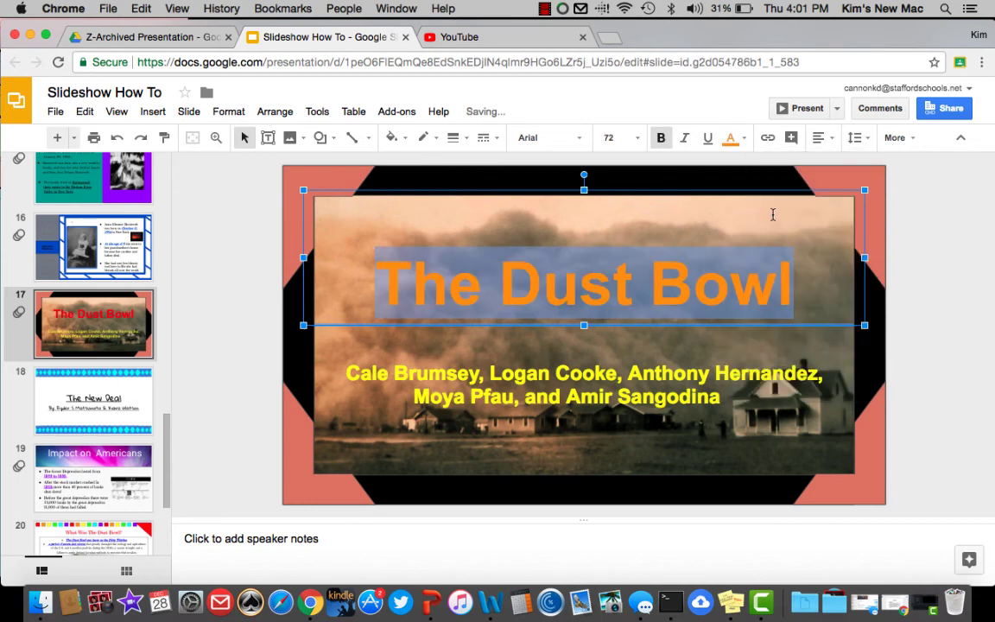
click(745, 139)
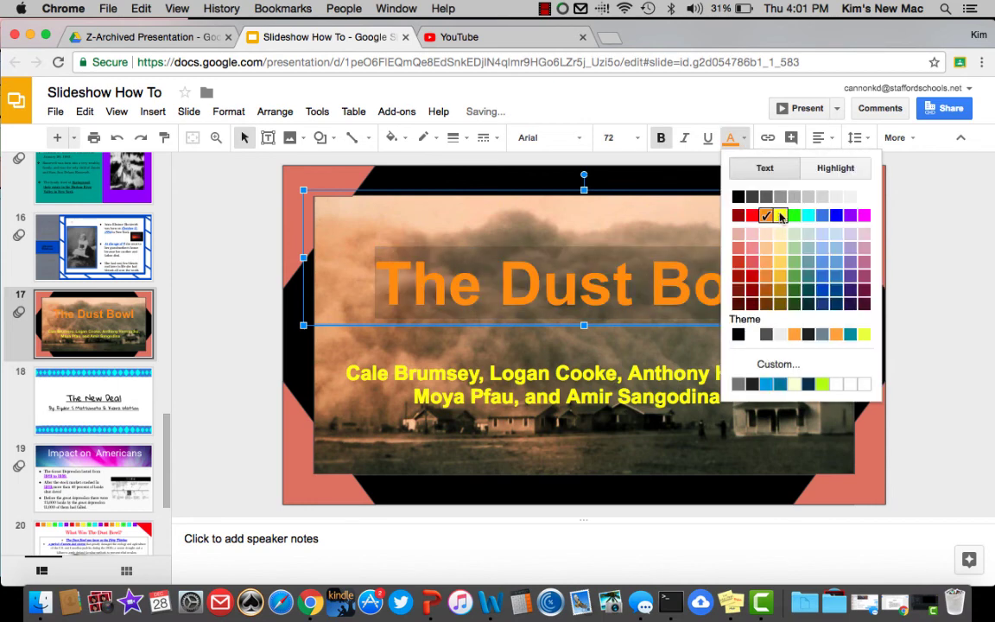
click(777, 215)
click(896, 241)
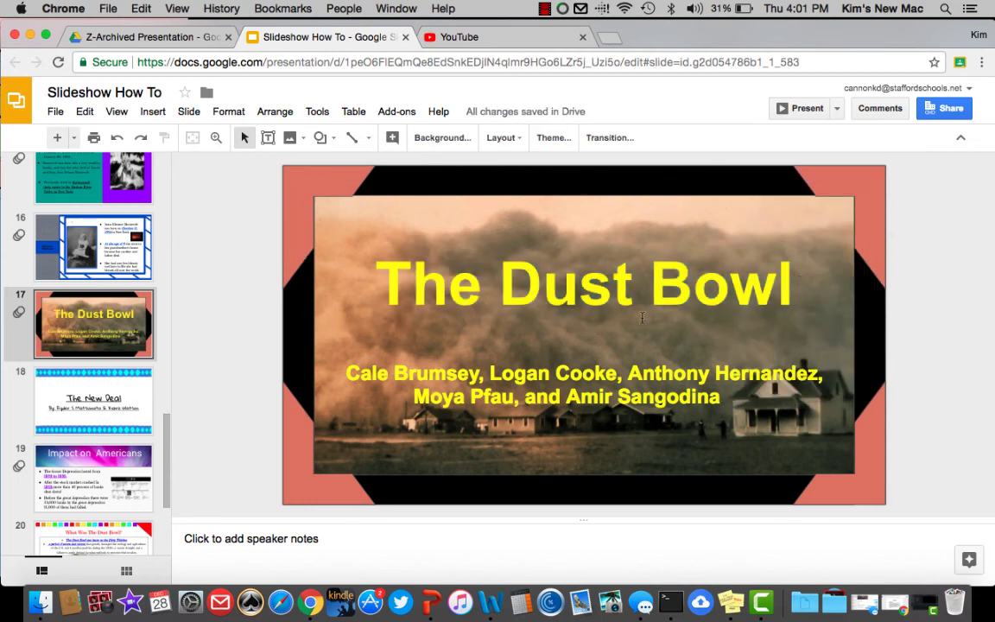
Fill the corner-shape frame yellow, then go to slide 18, The New Deal
click(298, 192)
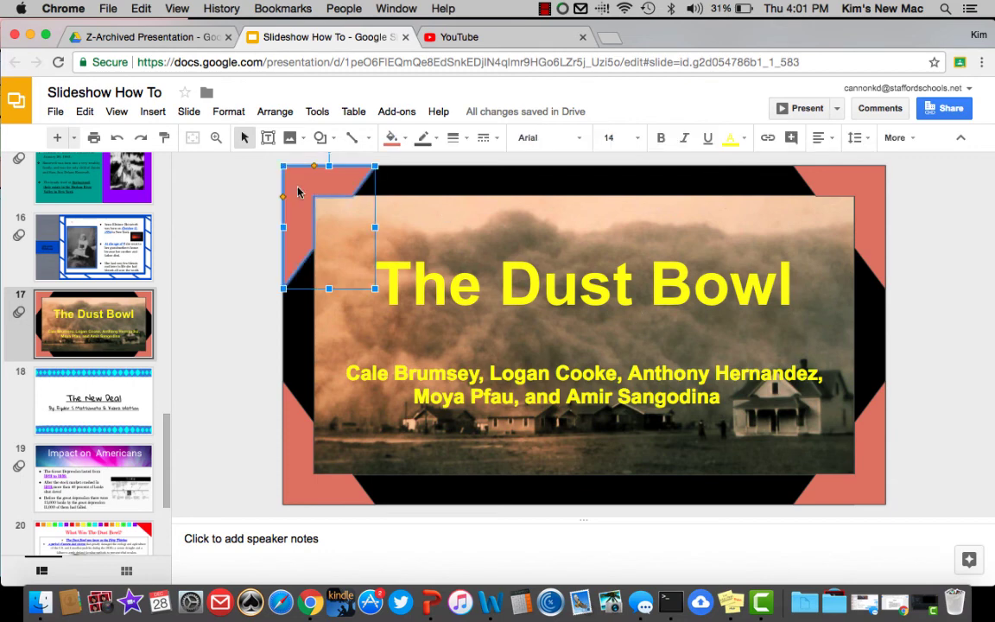
click(302, 457)
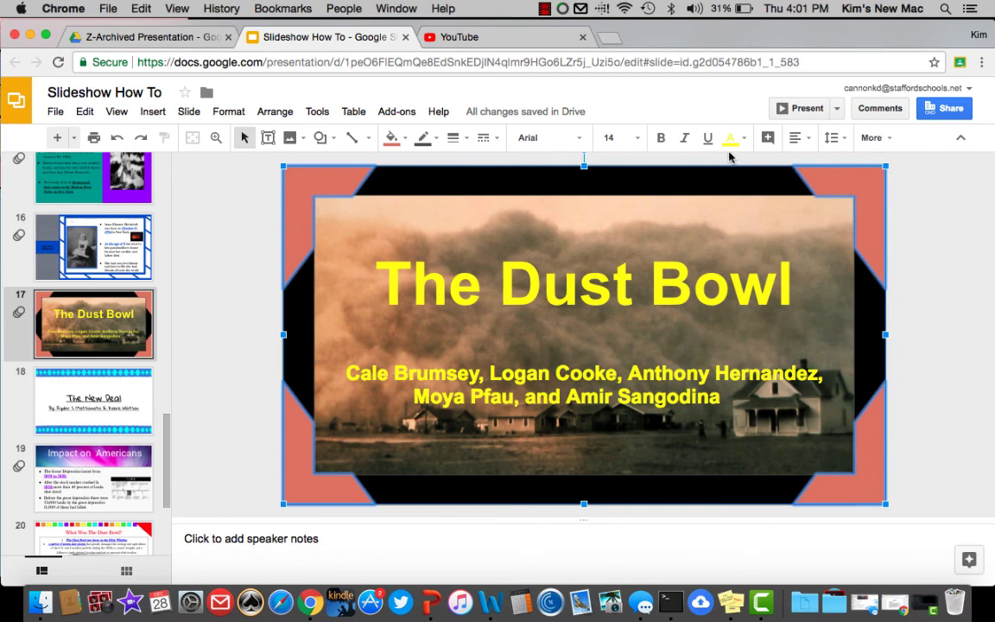
click(392, 139)
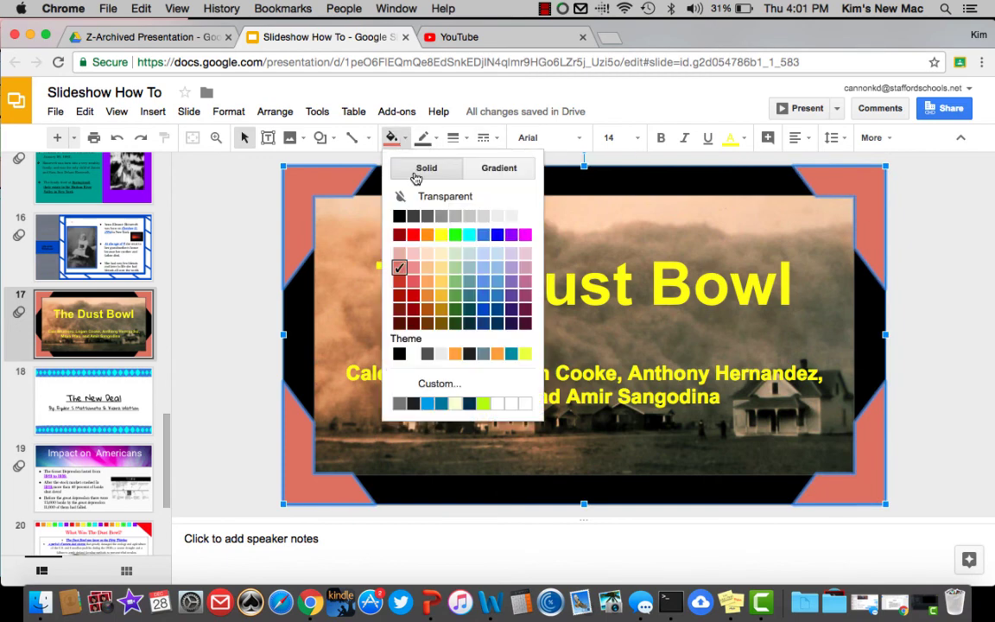
click(439, 235)
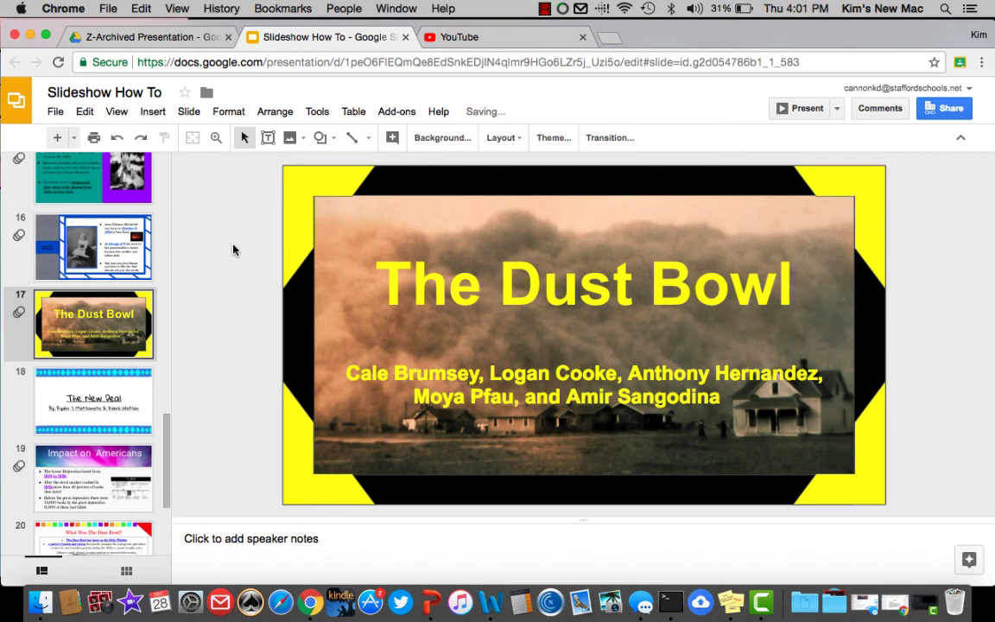
click(93, 385)
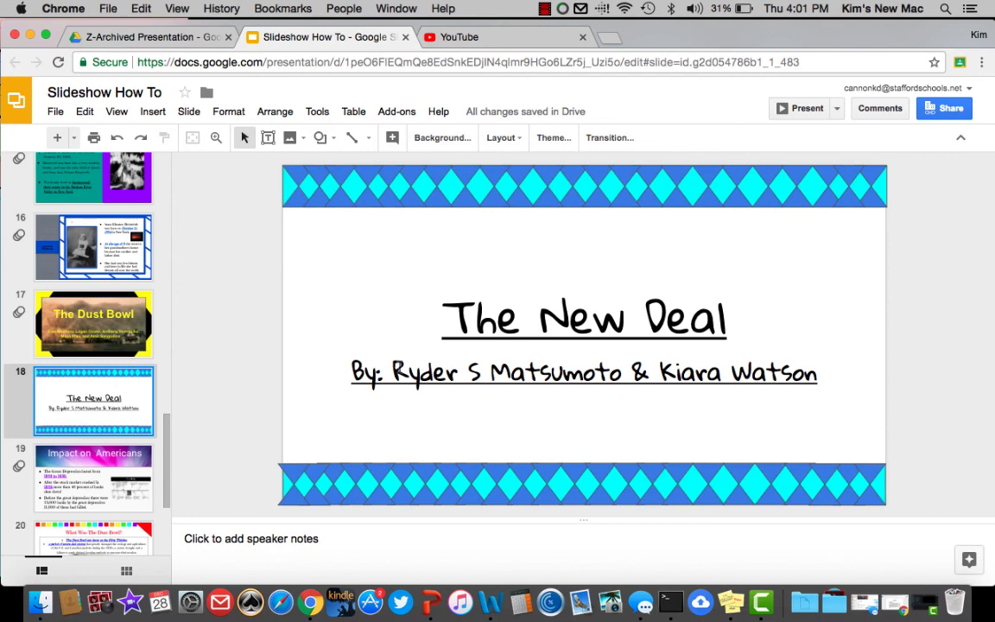
Preview Impact on Americans, What Was The Dust Bowl? and the grey Dust Bowl slide, then return to slide 6
click(93, 467)
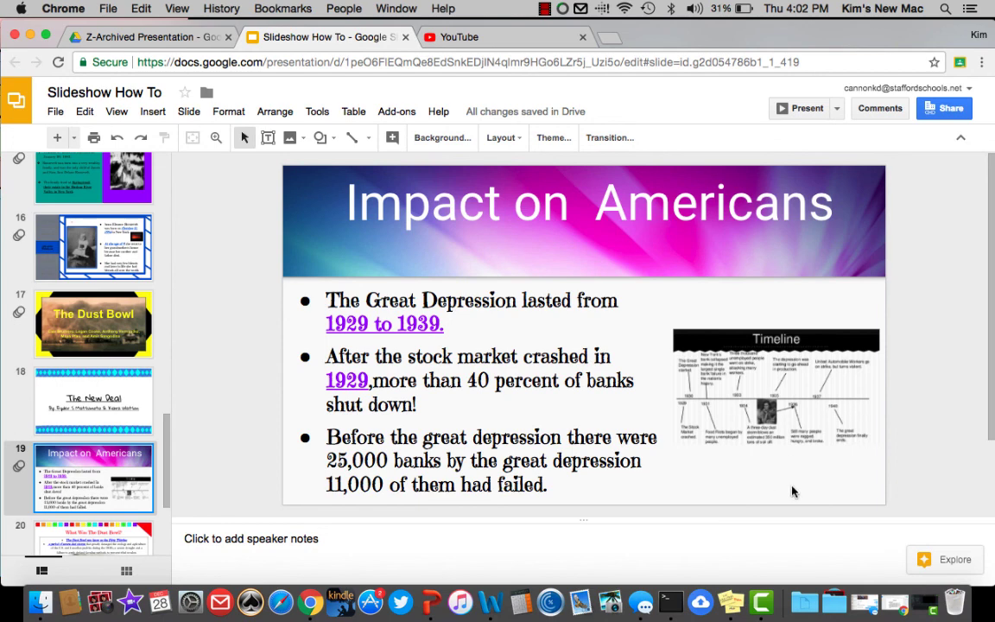
key(Down)
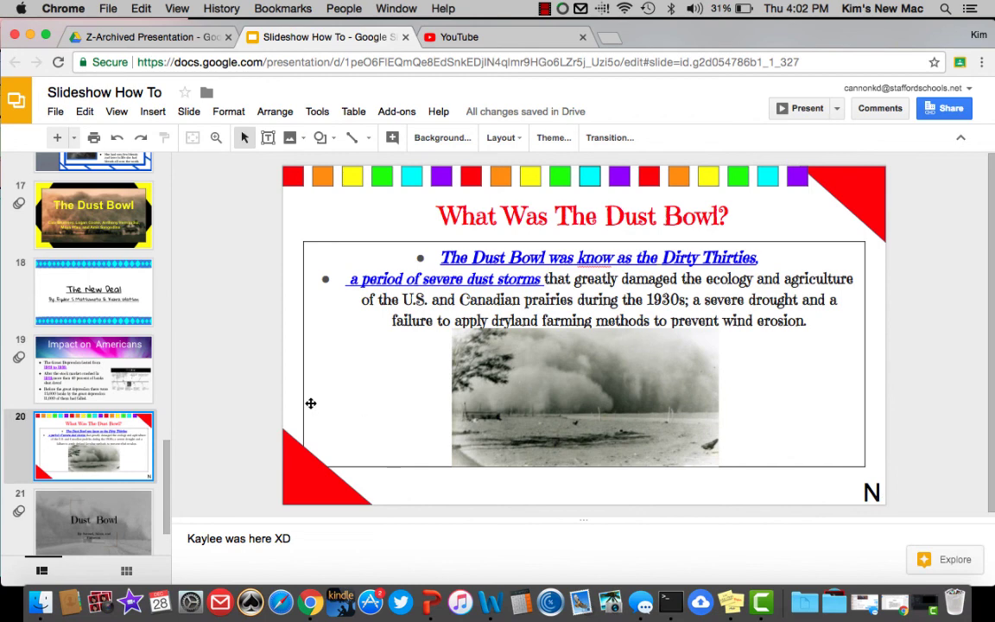
click(102, 523)
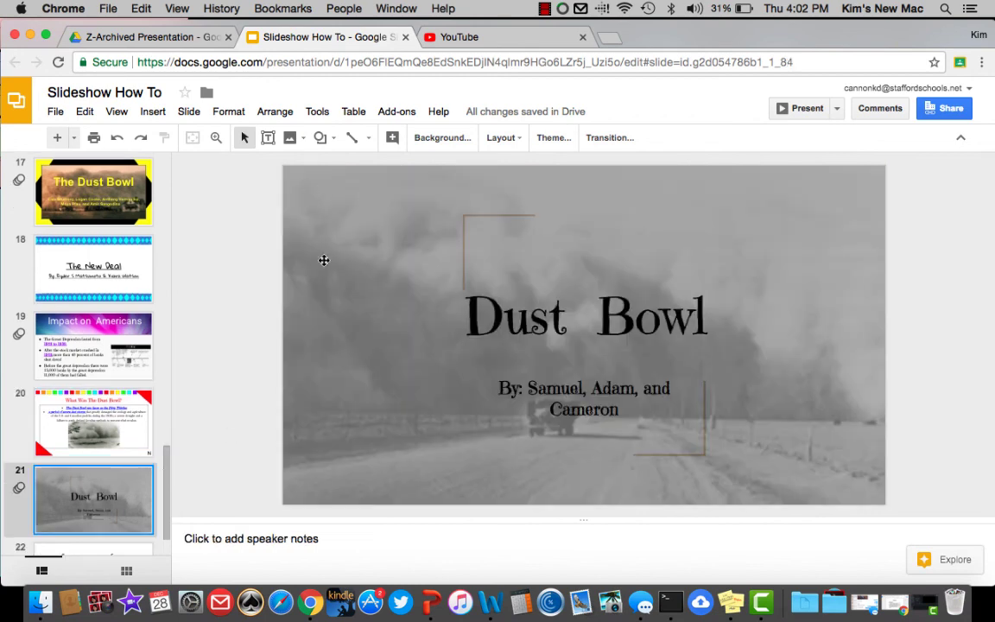
click(388, 309)
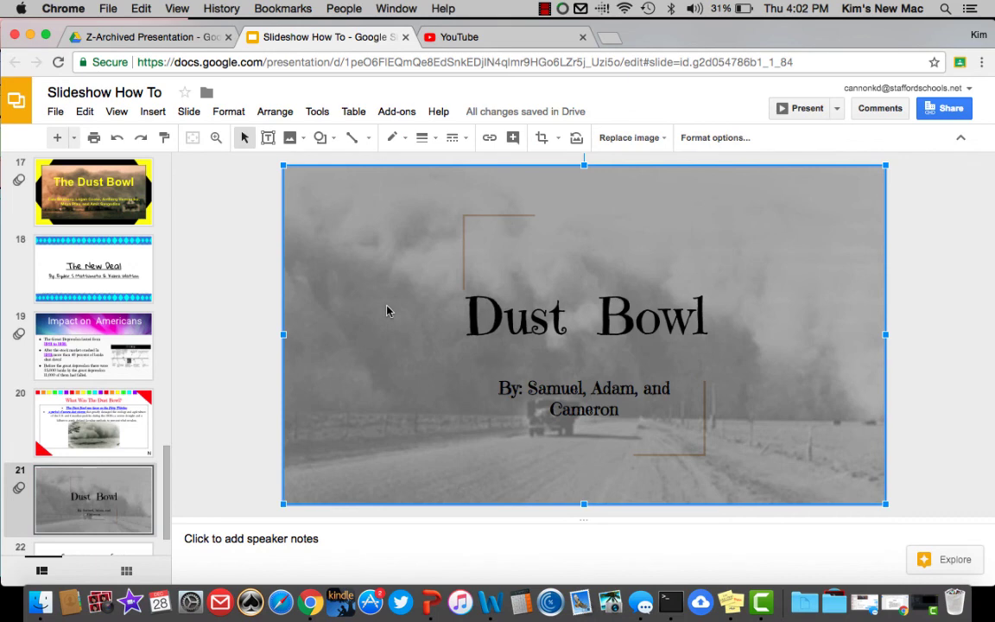
scroll(111, 391, up, 10)
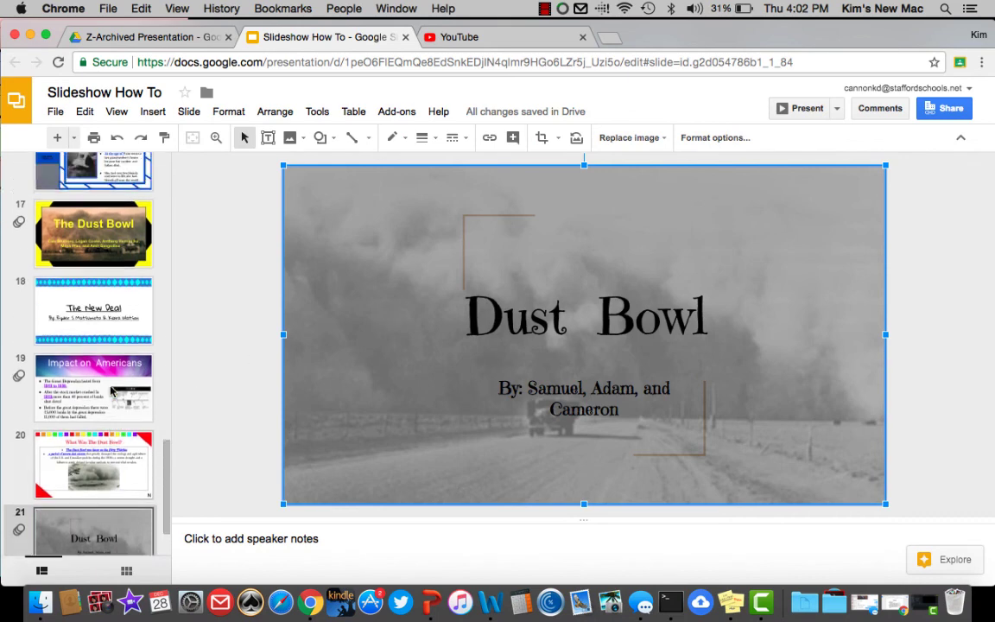
scroll(111, 391, up, 3)
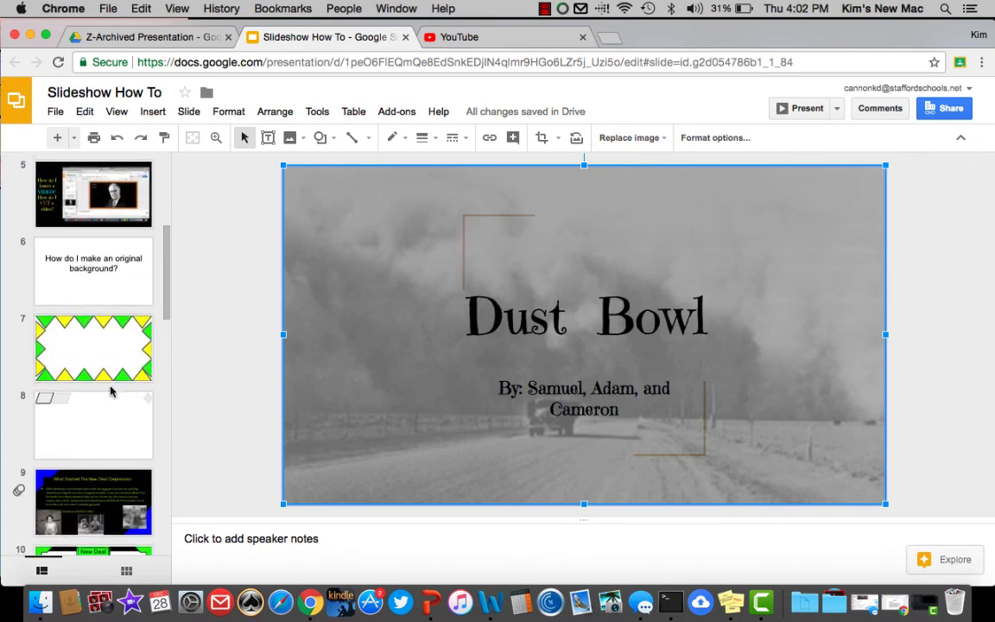
click(132, 268)
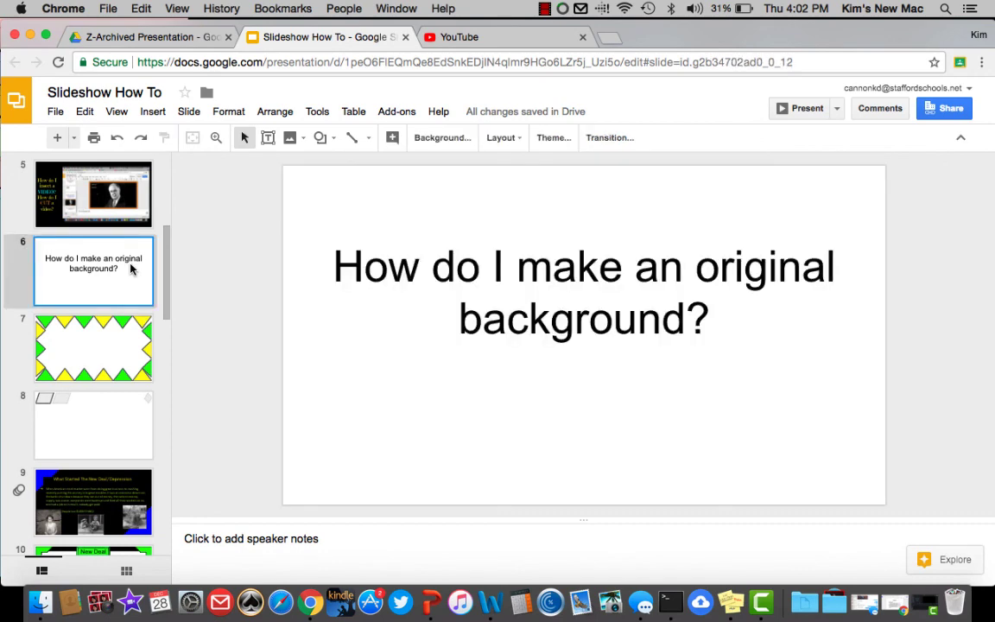